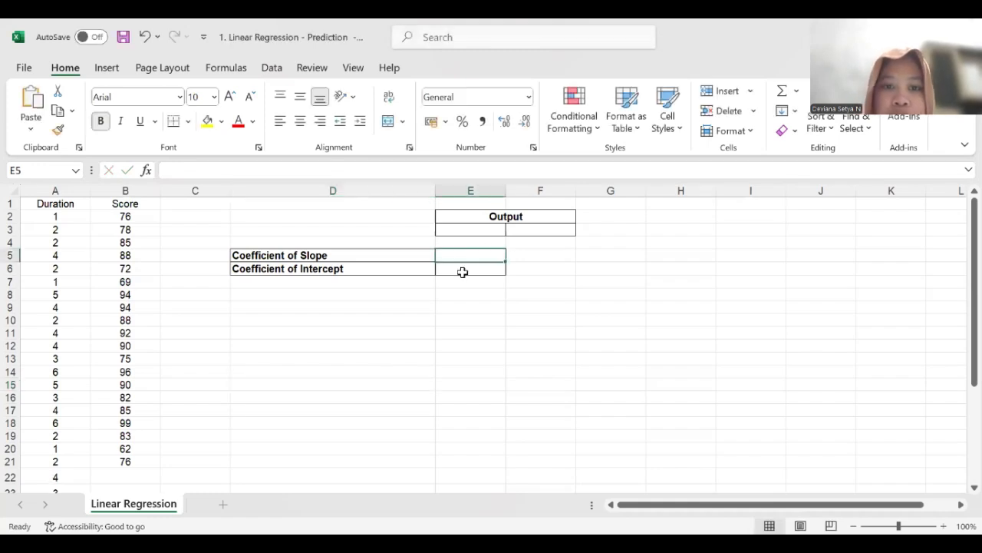
# Step: Start a LINEST formula in E5 with the scores in B2:B21 as the known y values
pyautogui.click(463, 271)
pyautogui.click(466, 230)
pyautogui.click(467, 253)
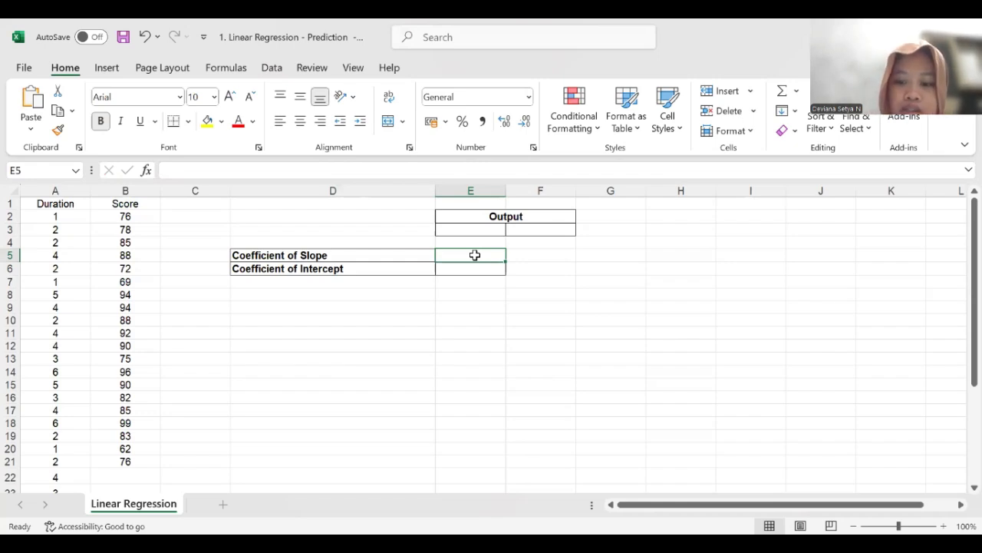
pyautogui.write('=')
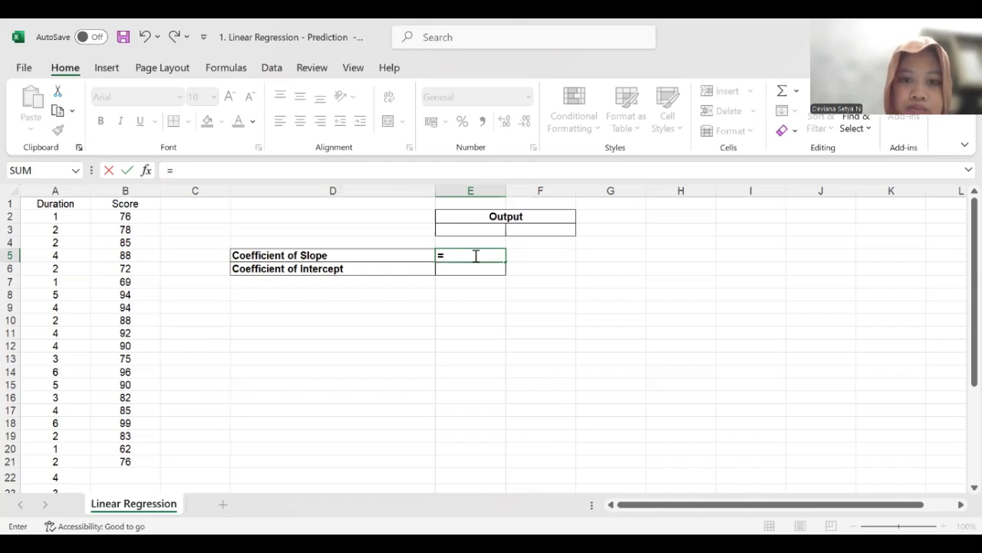
pyautogui.write('li')
pyautogui.doubleClick(472, 269)
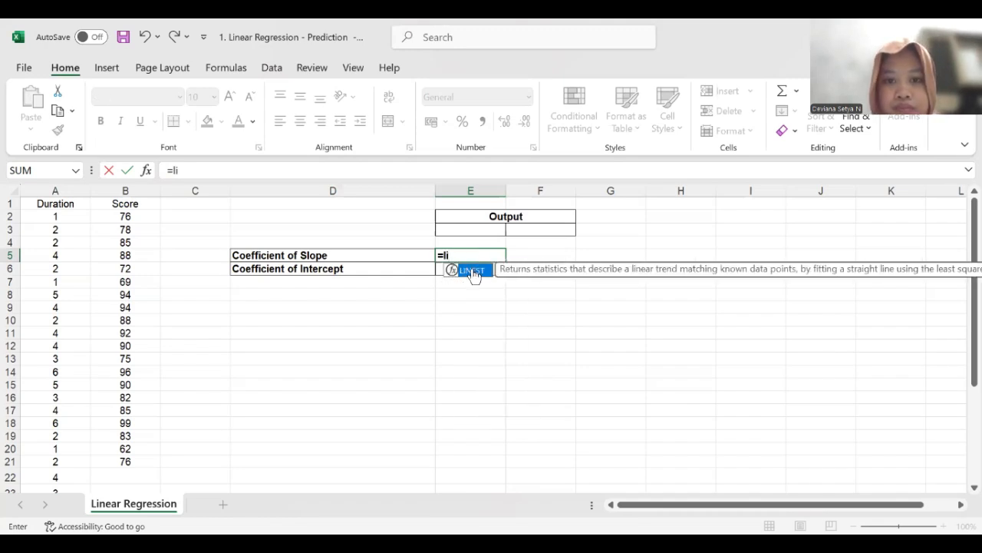
pyautogui.doubleClick(471, 269)
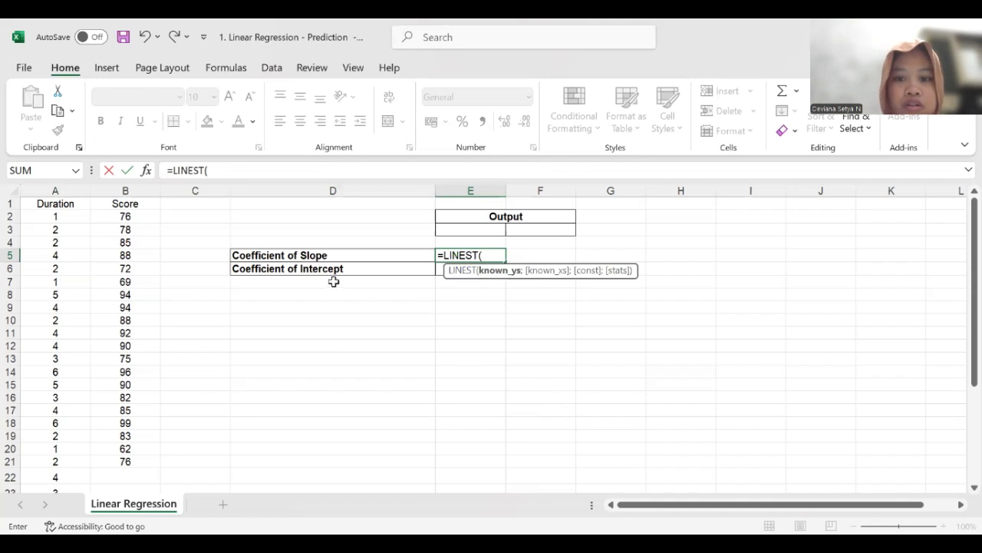
pyautogui.click(130, 216)
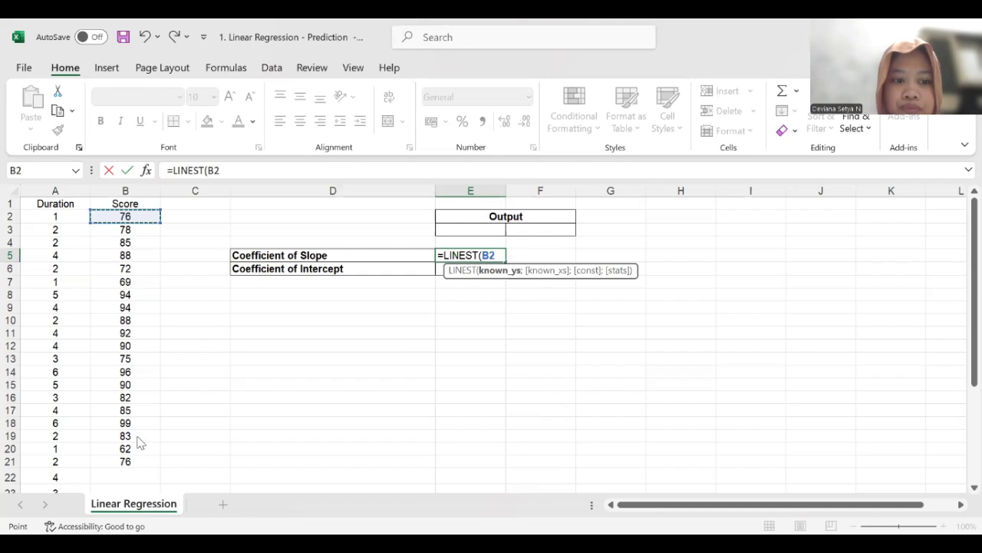
pyautogui.hotkey('ctrl', 'shift', 'Down')
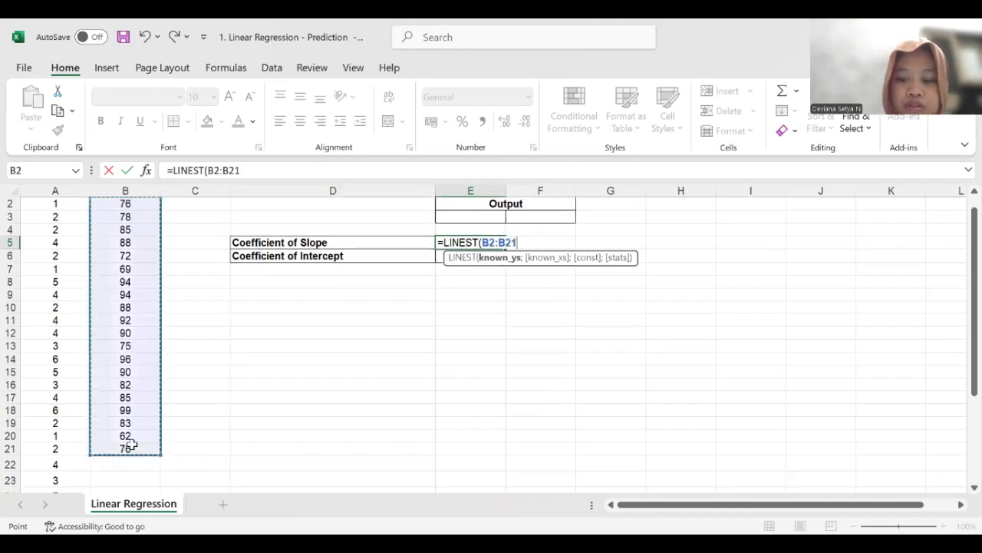
pyautogui.write(';')
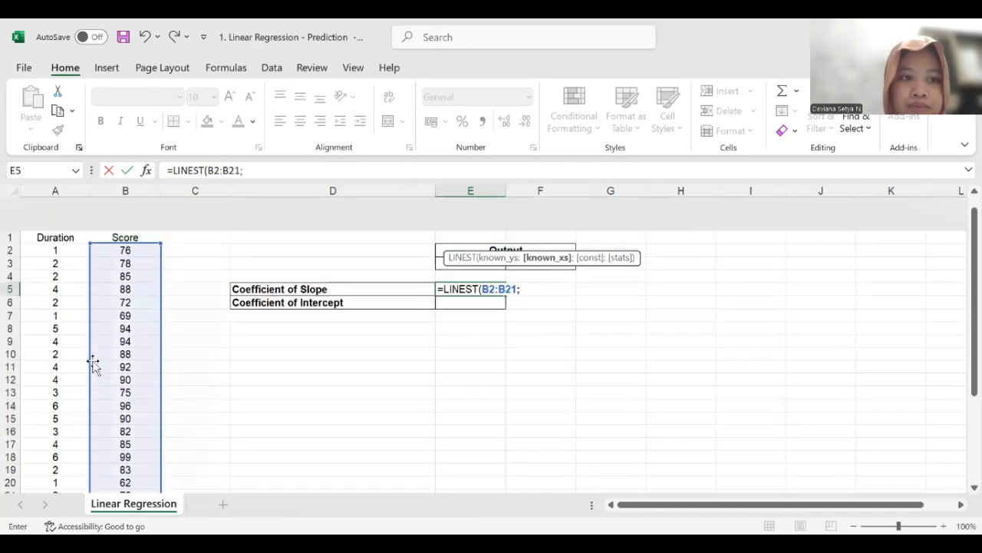
# Step: Add the durations in A2:A21 as the known x values of the LINEST formula
pyautogui.click(55, 218)
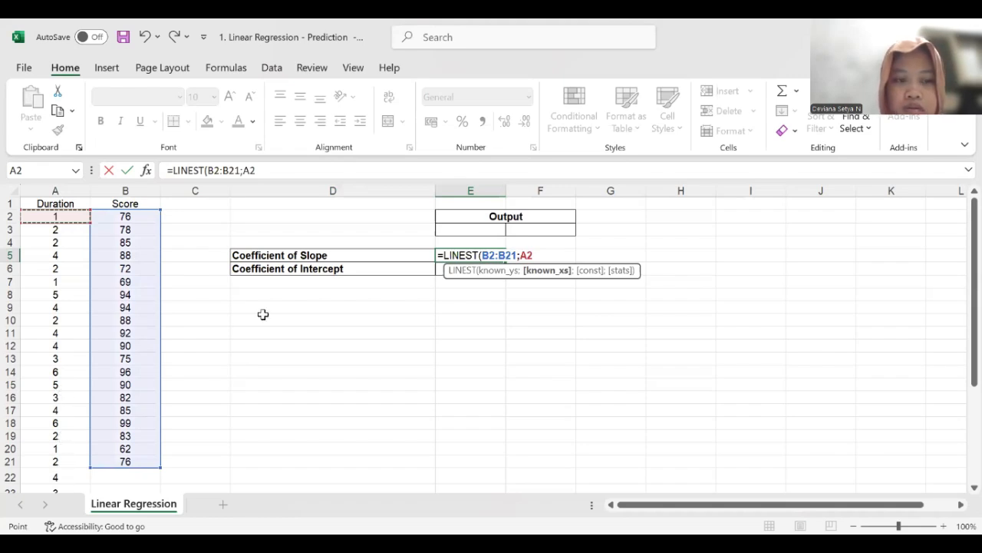
pyautogui.hotkey('ctrl', 'shift', 'Down')
pyautogui.hotkey('shift', 'Up')
pyautogui.hotkey('shift', 'Up')
pyautogui.hotkey('shift', 'Up')
pyautogui.hotkey('shift', 'Up')
pyautogui.hotkey('shift', 'Up')
pyautogui.scroll(2, 294, 311)
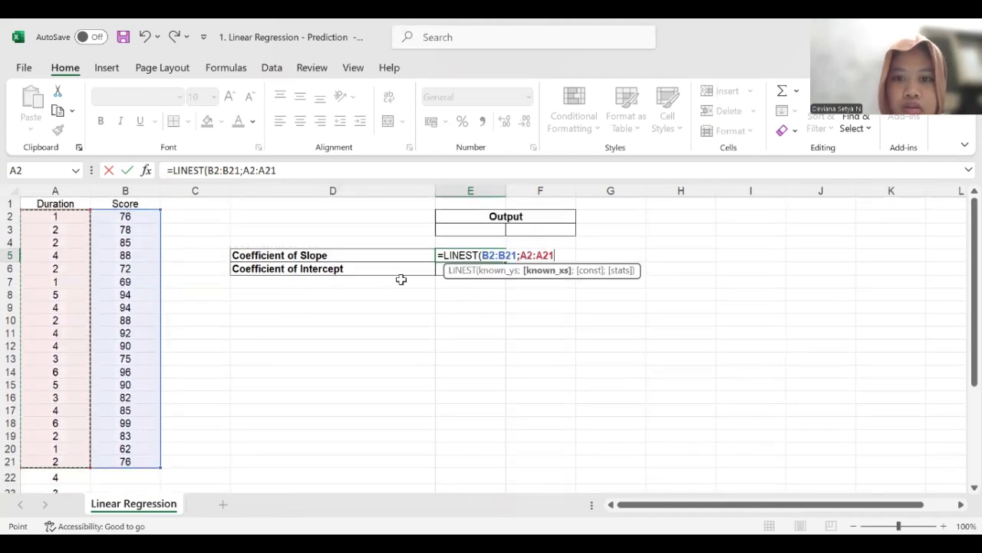
pyautogui.write(';')
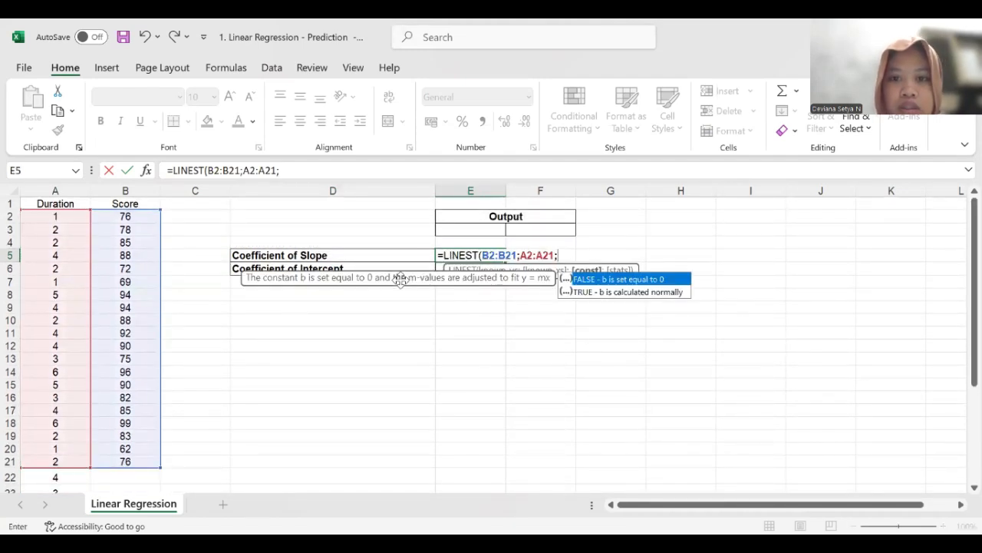
# Step: Complete the LINEST formula with const TRUE and stats FALSE, and widen column E slightly
pyautogui.click(603, 292)
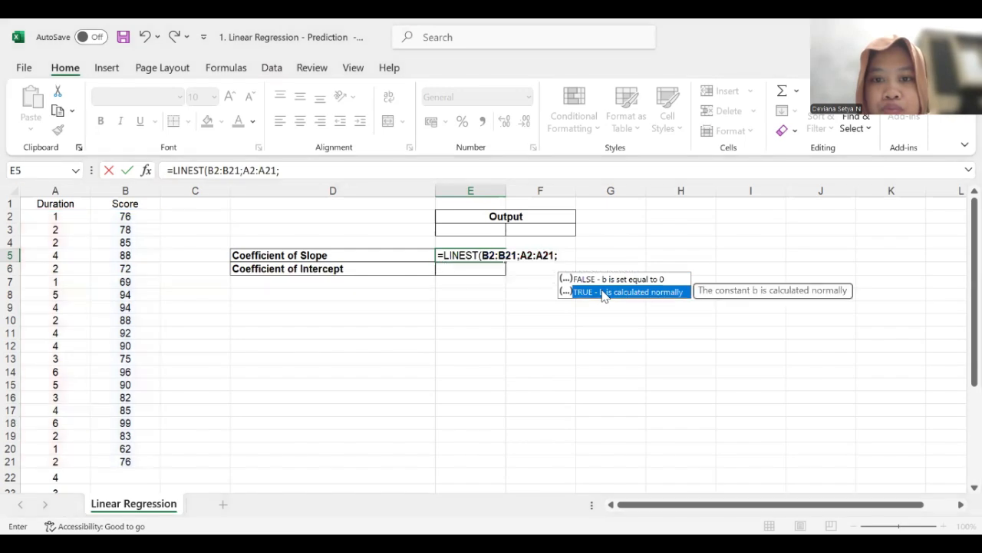
pyautogui.doubleClick(602, 293)
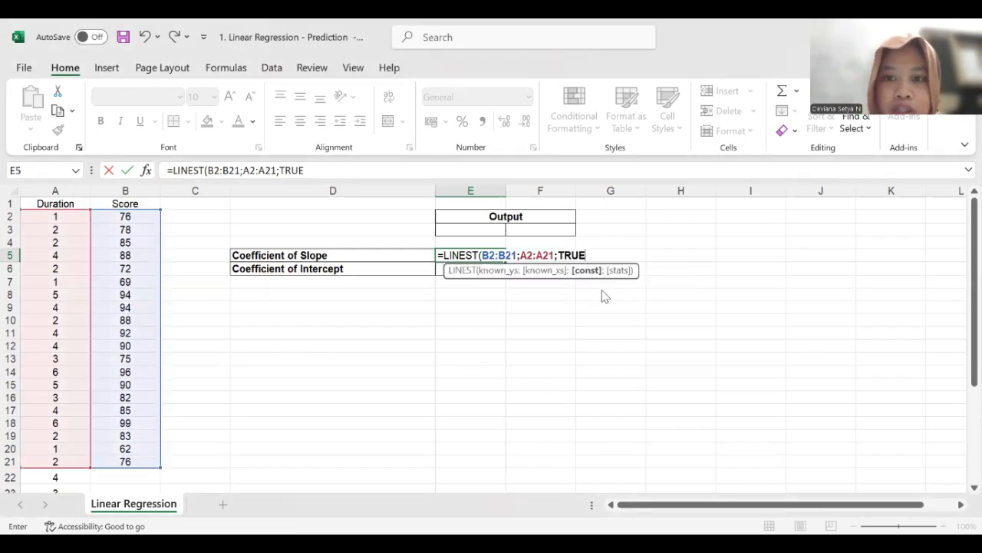
pyautogui.write(';')
pyautogui.click(610, 294)
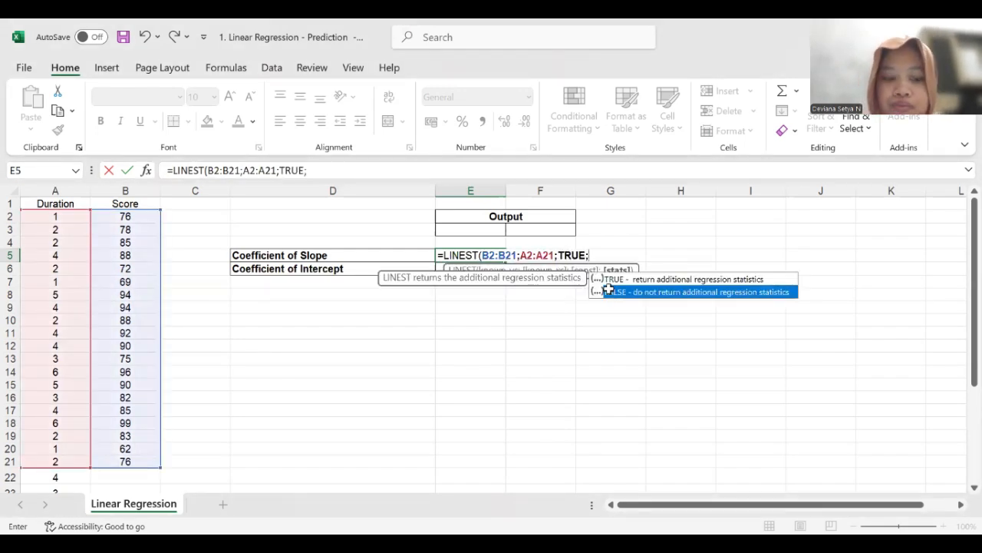
pyautogui.doubleClick(610, 292)
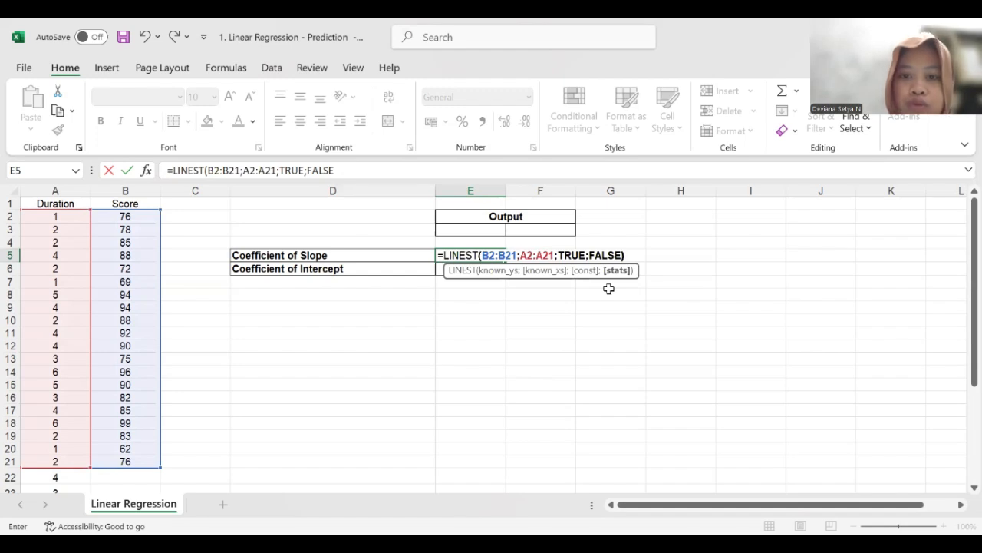
pyautogui.press('Return')
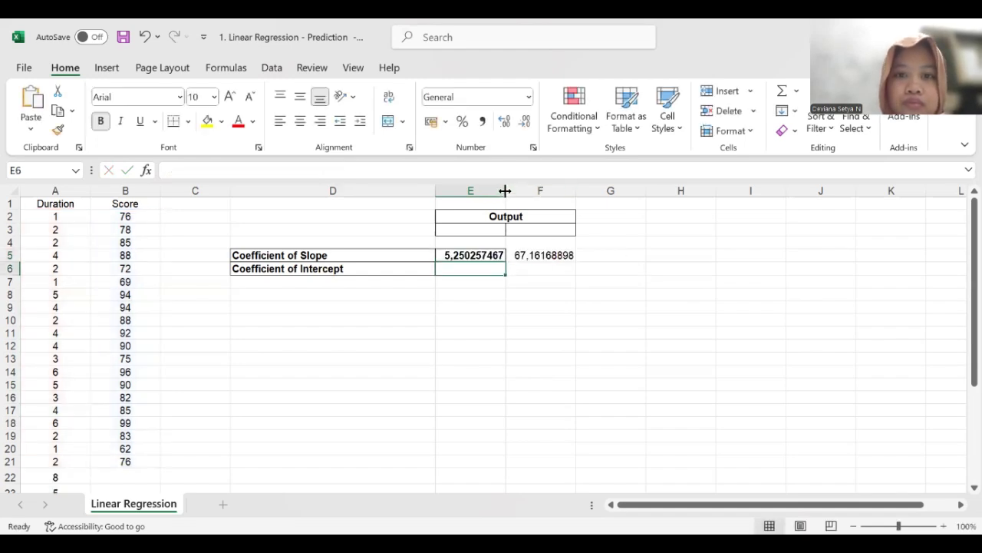
pyautogui.moveTo(517, 191); pyautogui.dragTo(517, 190)
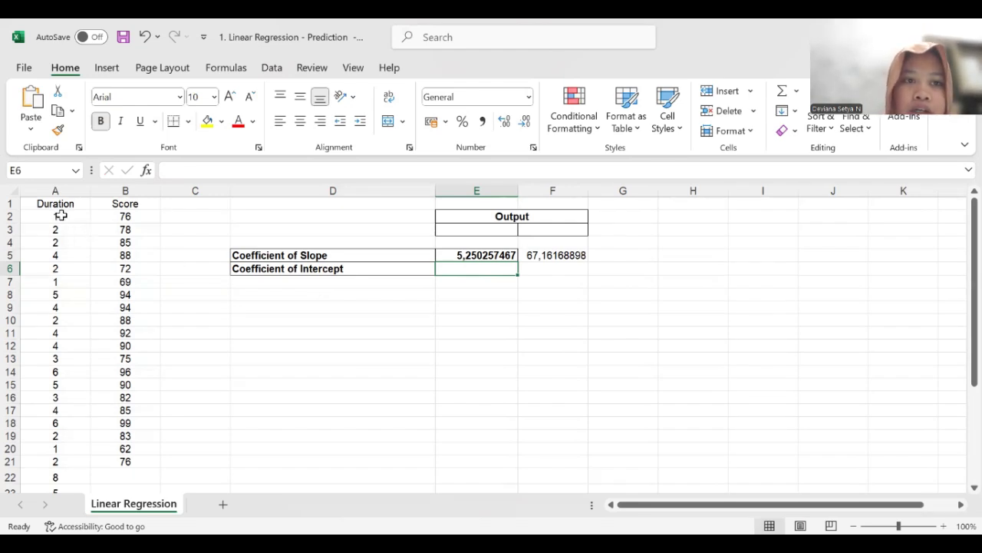
# Step: Insert a scatter chart of the data in A2:B21 and place it below the coefficient table
pyautogui.moveTo(60, 216); pyautogui.dragTo(130, 445)
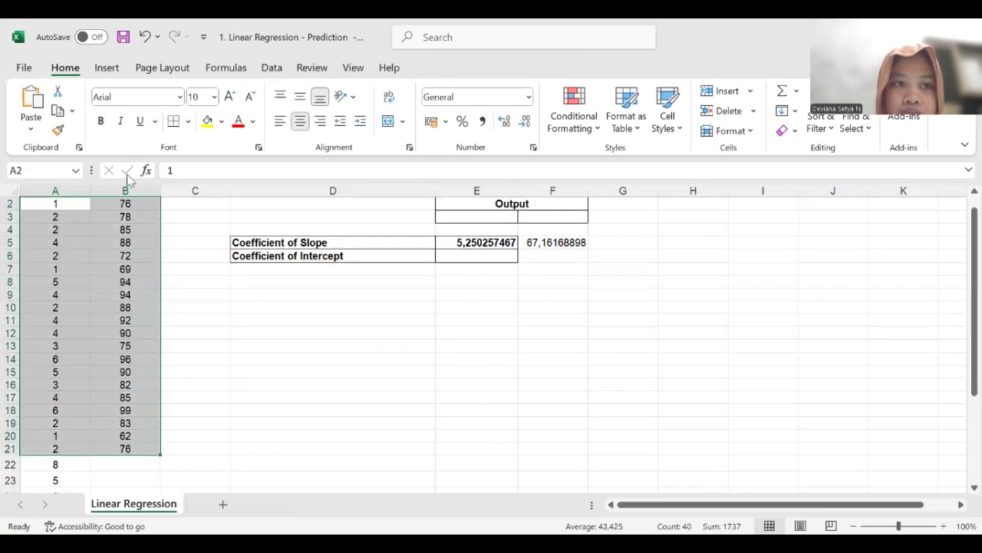
pyautogui.click(105, 68)
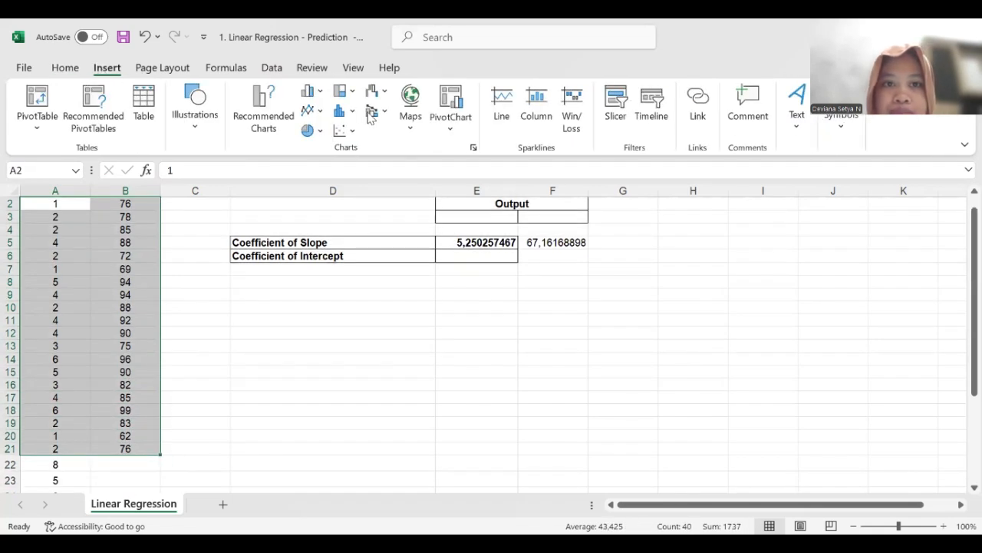
pyautogui.click(349, 135)
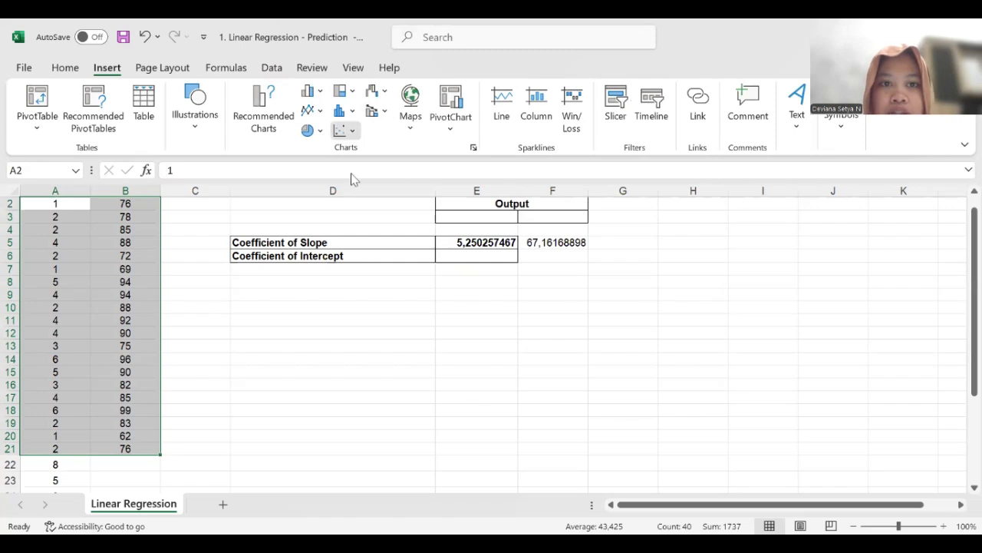
pyautogui.click(352, 182)
pyautogui.click(417, 256)
pyautogui.moveTo(417, 256); pyautogui.dragTo(340, 301)
pyautogui.scroll(-2, 340, 300)
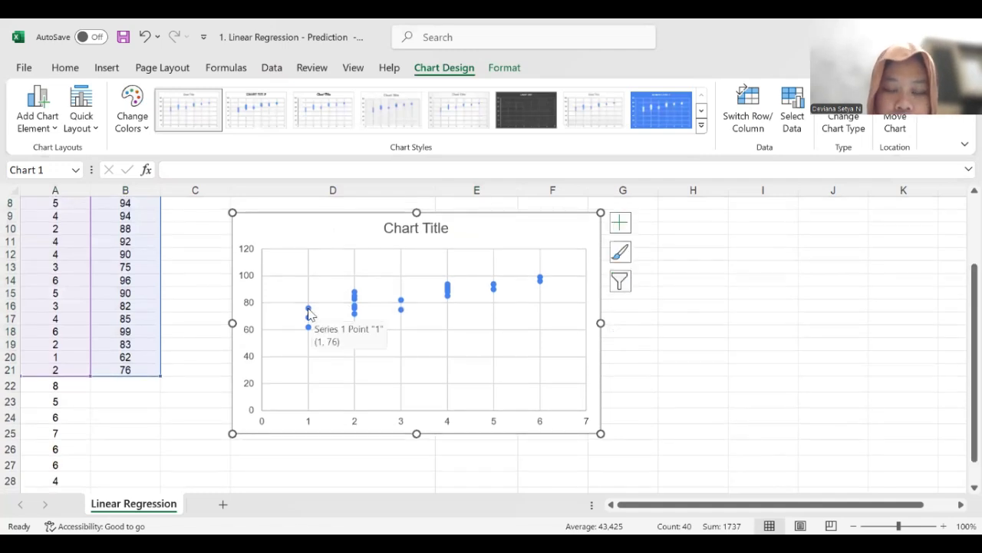
# Step: Add a linear trendline to the chart's data series, displaying its equation and R-squared value
pyautogui.rightClick(310, 311)
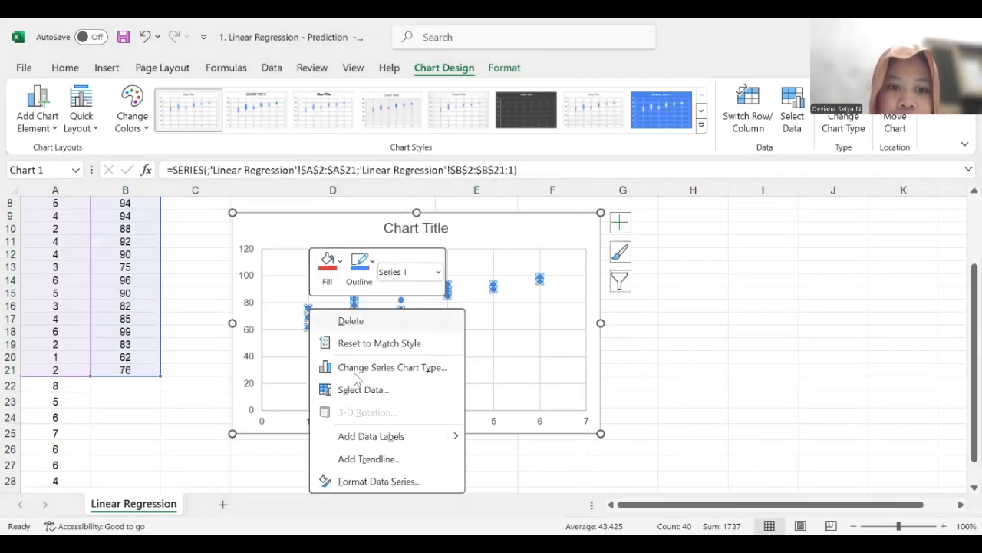
pyautogui.click(389, 460)
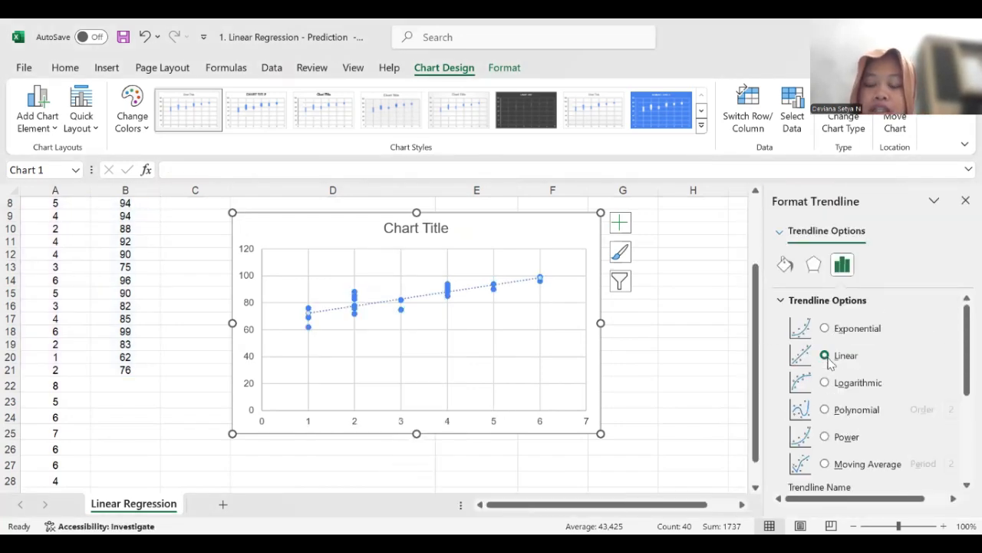
pyautogui.scroll(-5, 829, 363)
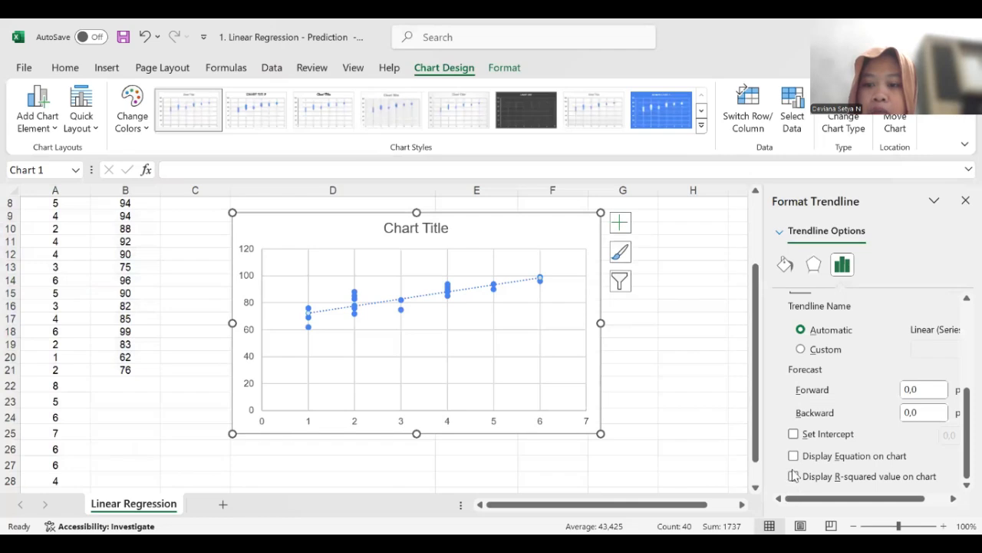
pyautogui.click(794, 457)
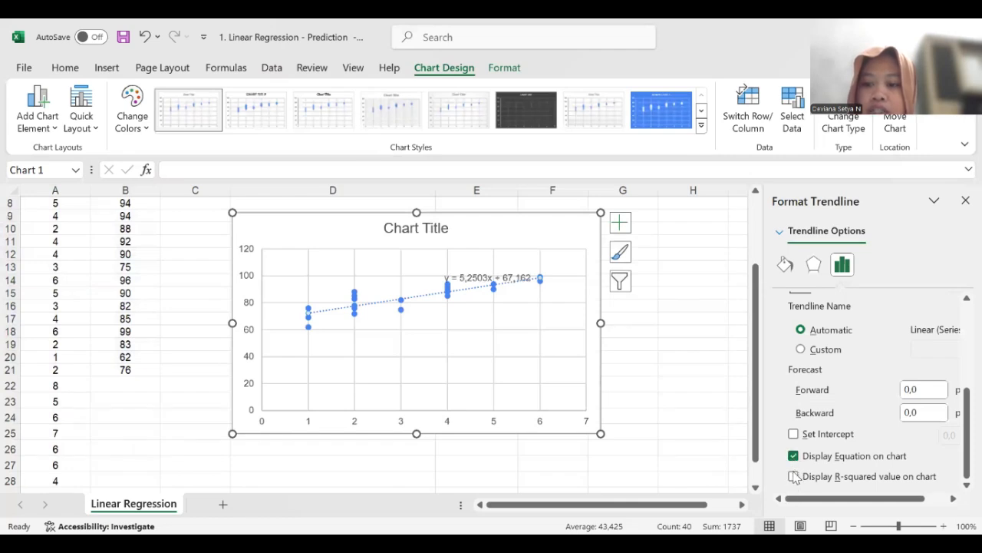
pyautogui.click(795, 478)
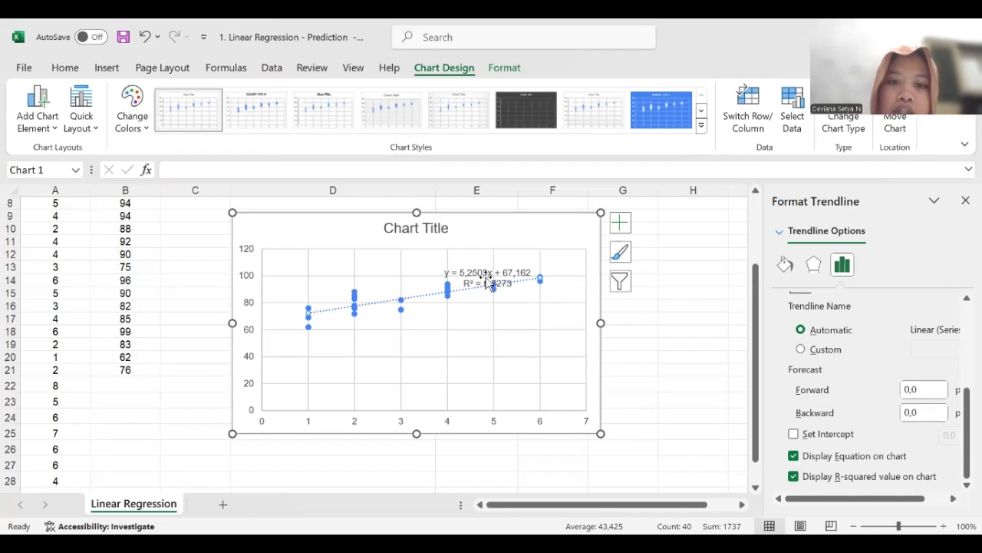
# Step: Move the trendline equation label just below the trendline and fill its background with black
pyautogui.moveTo(486, 274); pyautogui.dragTo(493, 318)
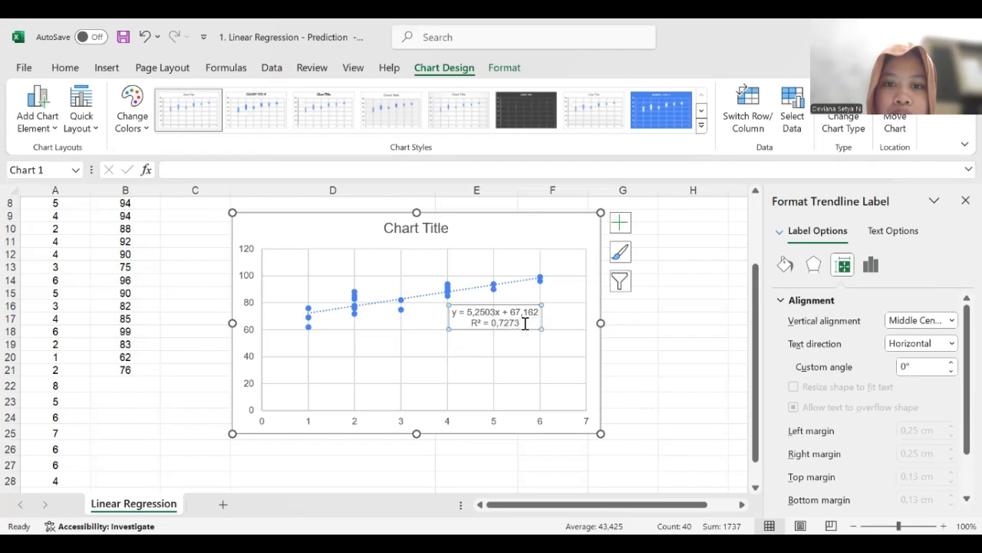
pyautogui.click(523, 322)
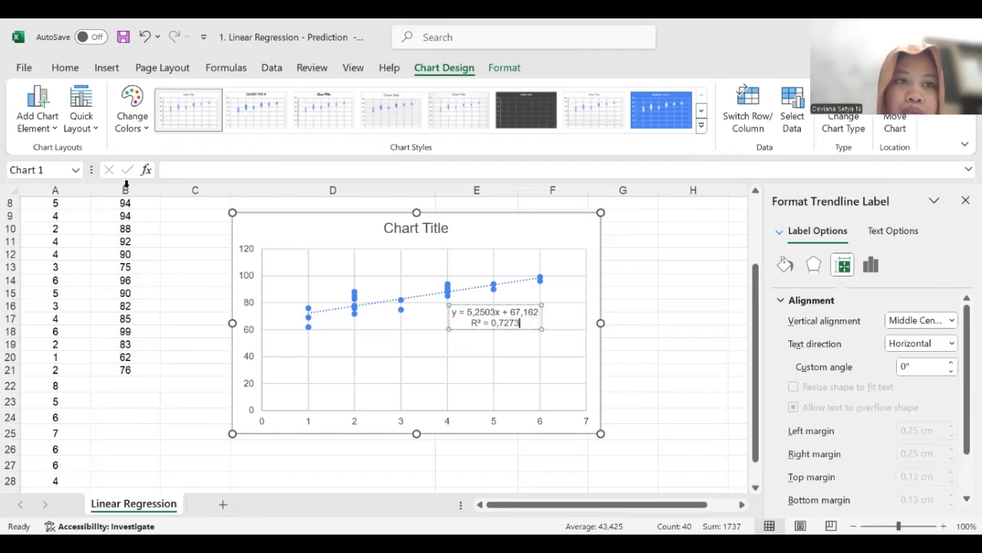
pyautogui.click(68, 69)
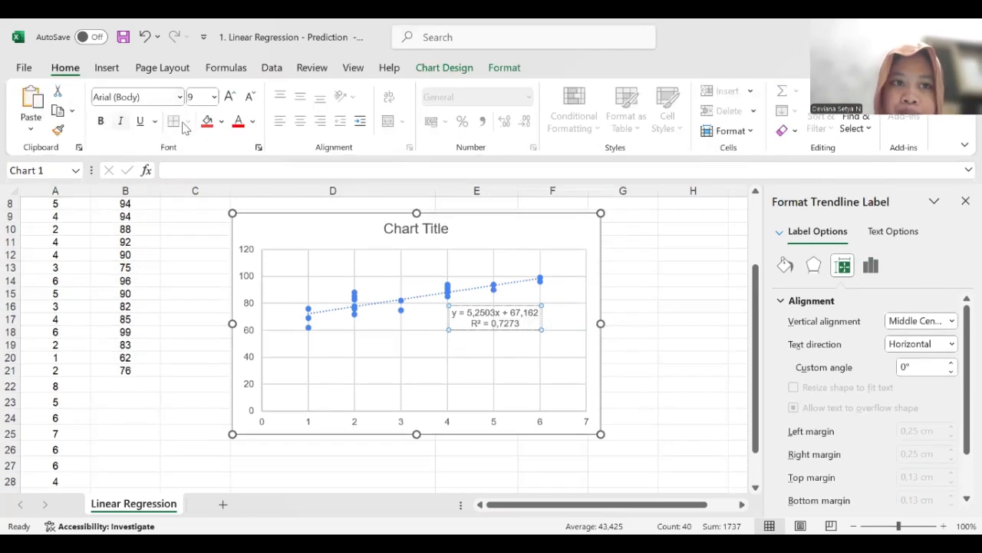
pyautogui.click(206, 123)
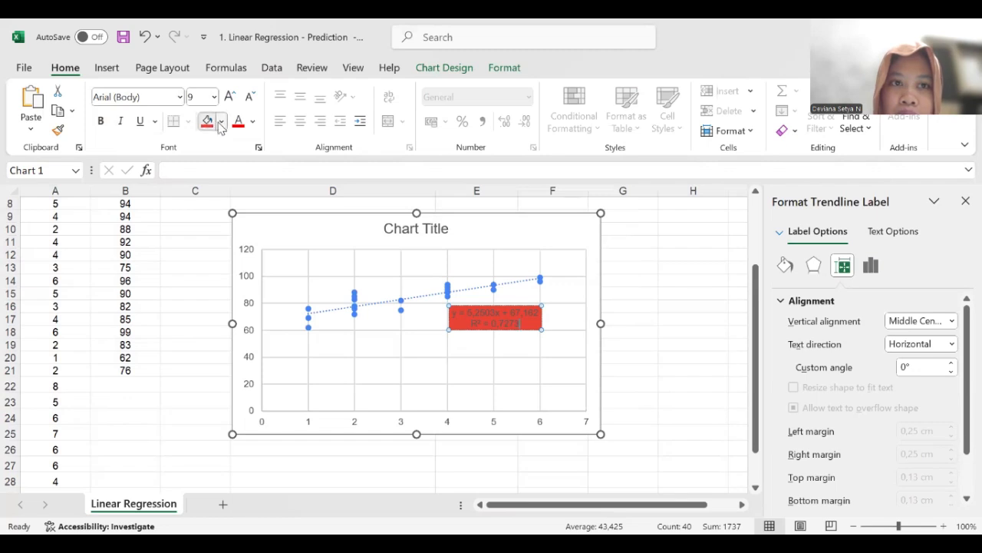
pyautogui.click(220, 123)
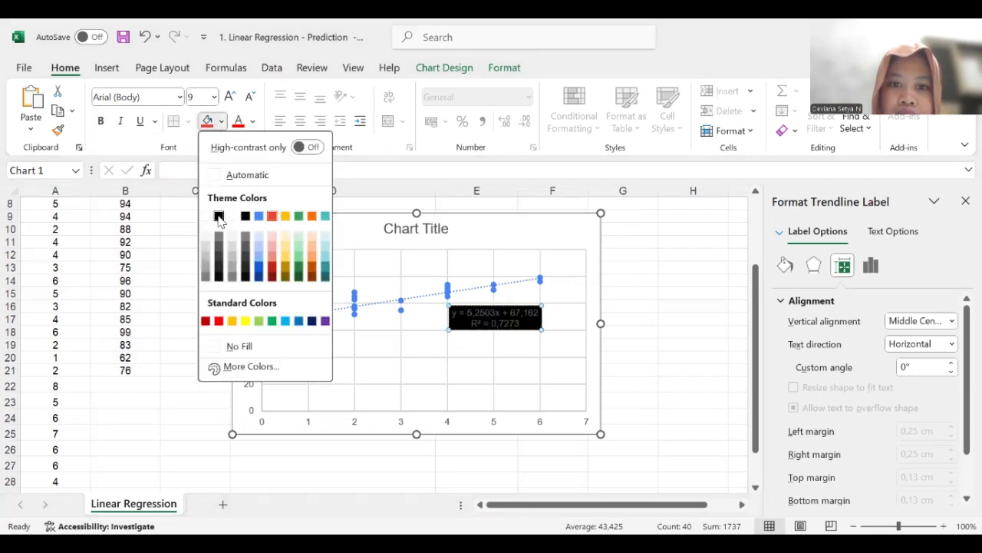
pyautogui.click(218, 217)
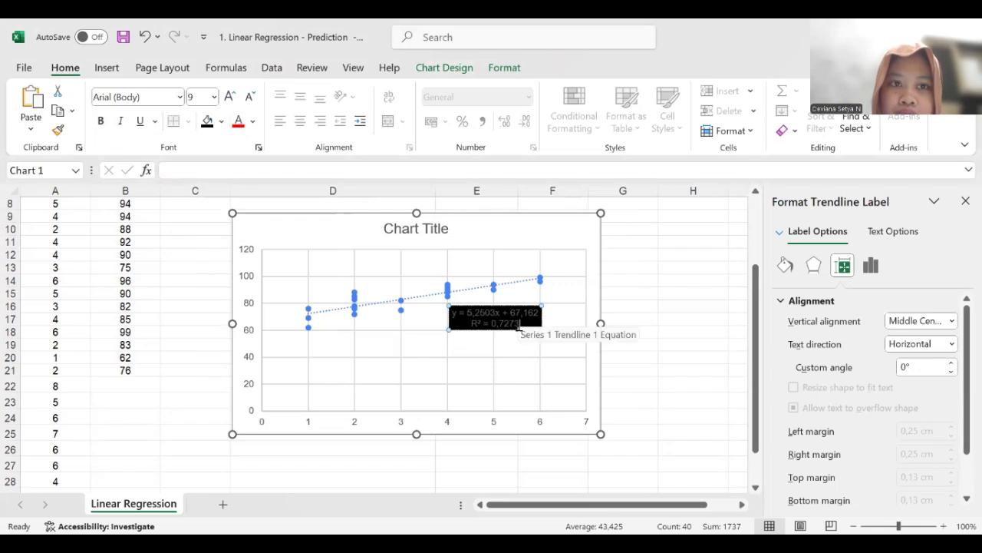
# Step: Make the trendline label's text red and bold, and deselect the chart
pyautogui.moveTo(520, 325); pyautogui.dragTo(449, 307)
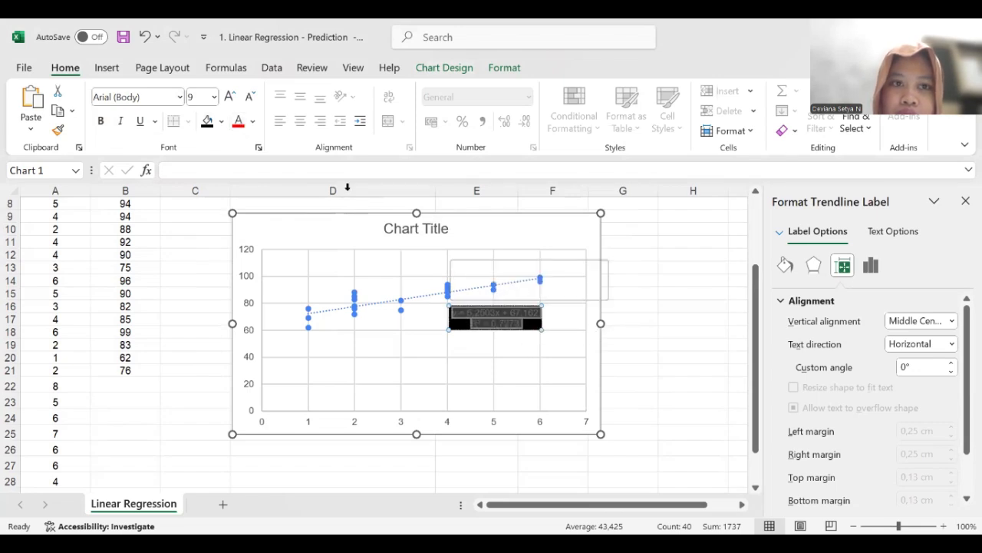
pyautogui.click(238, 123)
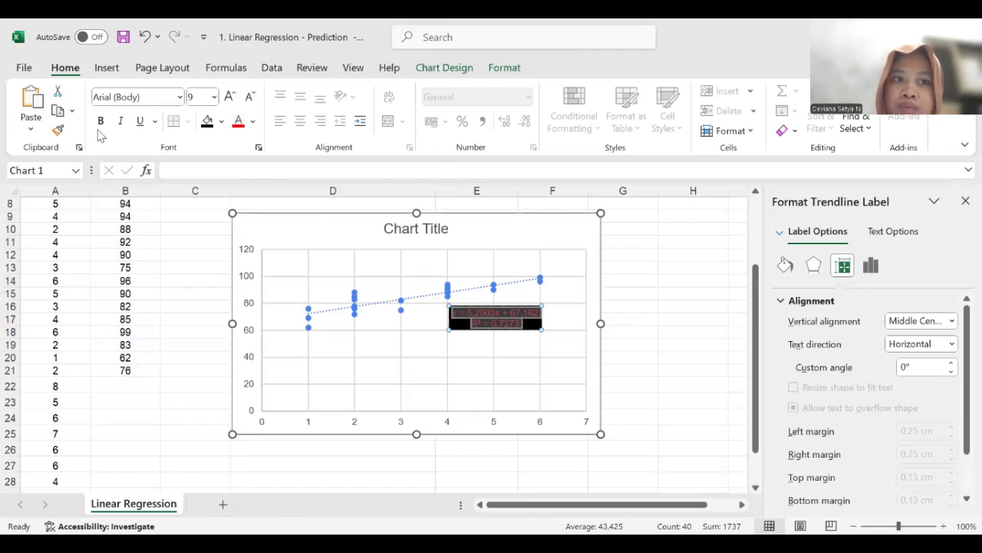
pyautogui.click(99, 128)
pyautogui.click(160, 262)
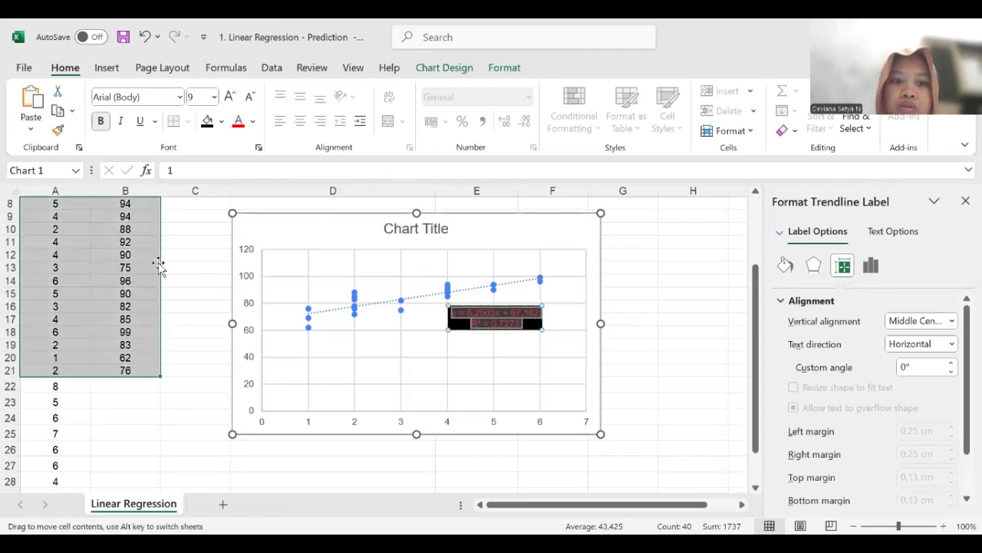
pyautogui.click(189, 266)
pyautogui.scroll(2, 189, 266)
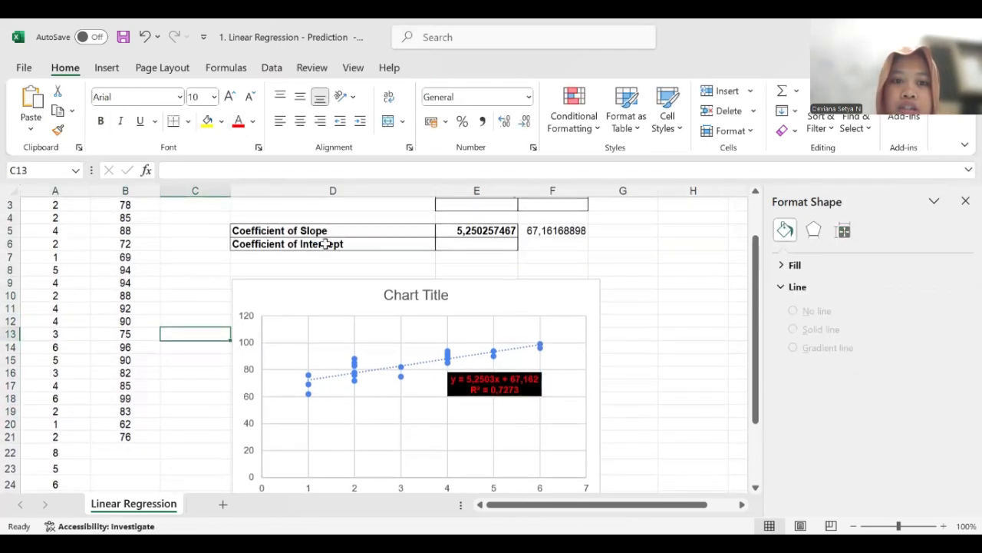
# Step: Enter 67,162 as the Coefficient of Intercept in cell E6
pyautogui.click(481, 241)
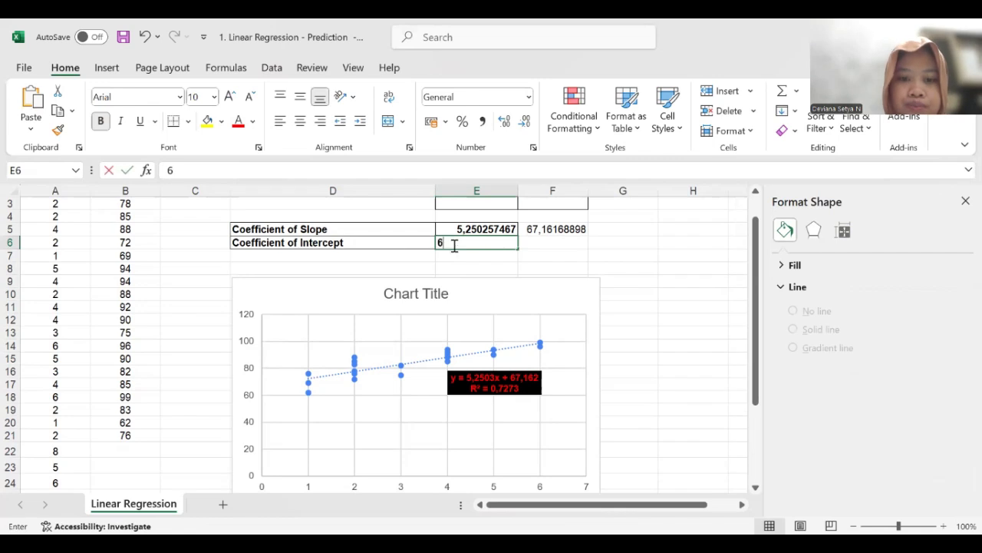
pyautogui.write('67,162')
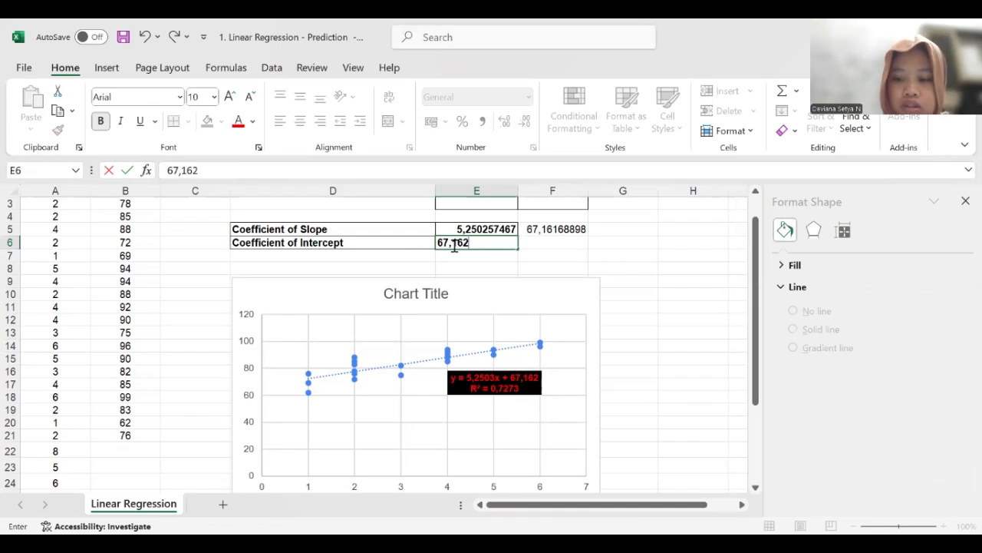
pyautogui.press('Return')
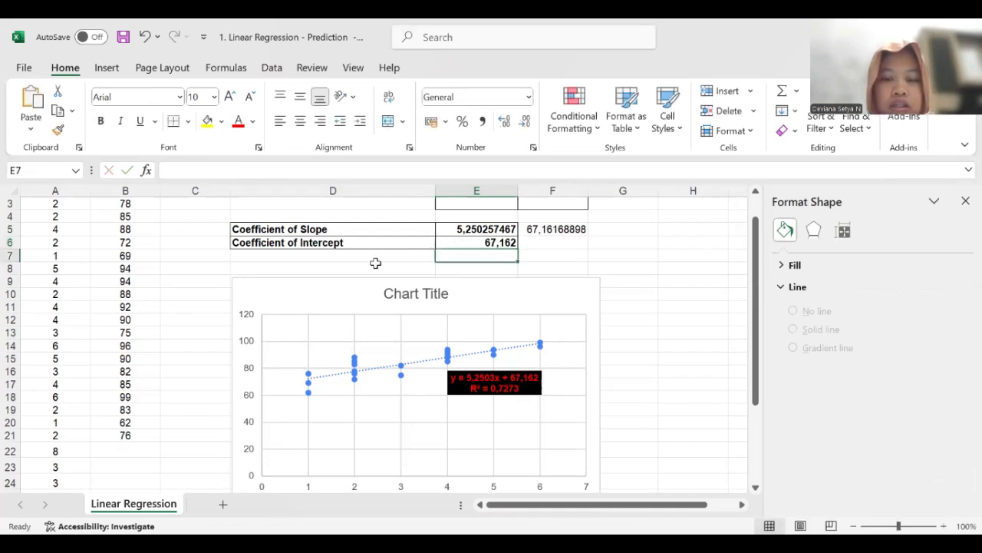
# Step: Enter the score prediction formula =$E$5*A22+E6 in cell B22, multiplying the slope by the duration and adding the intercept
pyautogui.scroll(-1, 375, 263)
pyautogui.scroll(1, 375, 262)
pyautogui.scroll(-3, 375, 262)
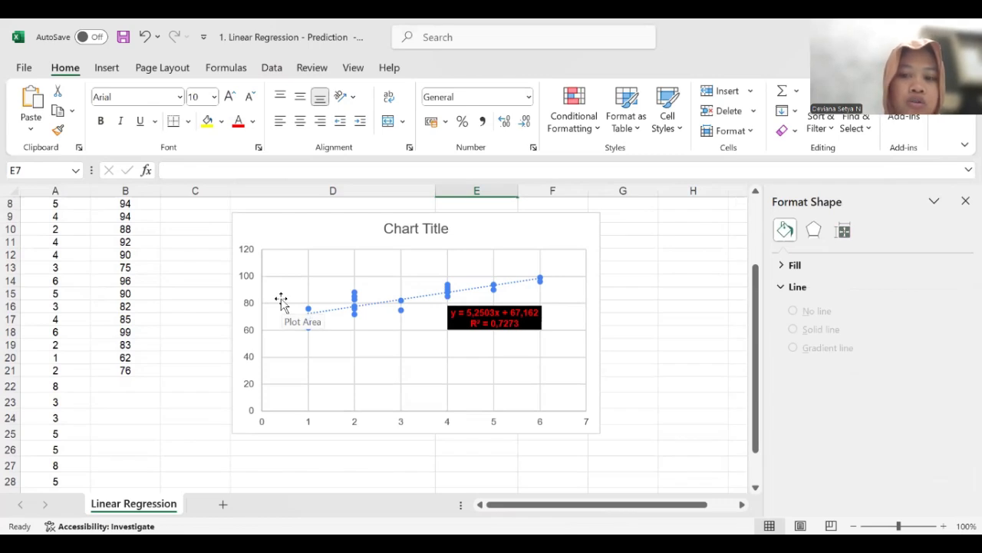
pyautogui.click(132, 384)
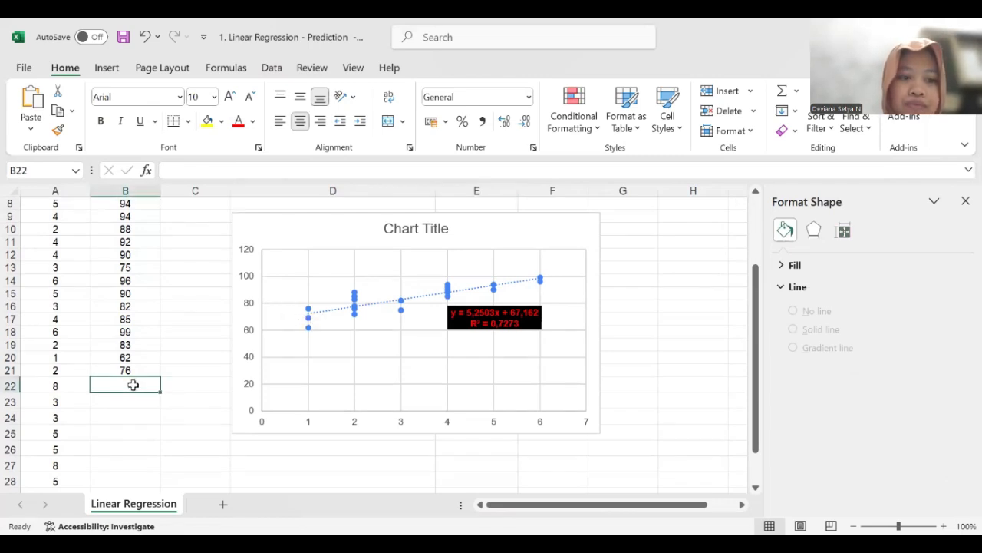
pyautogui.scroll(3, 182, 312)
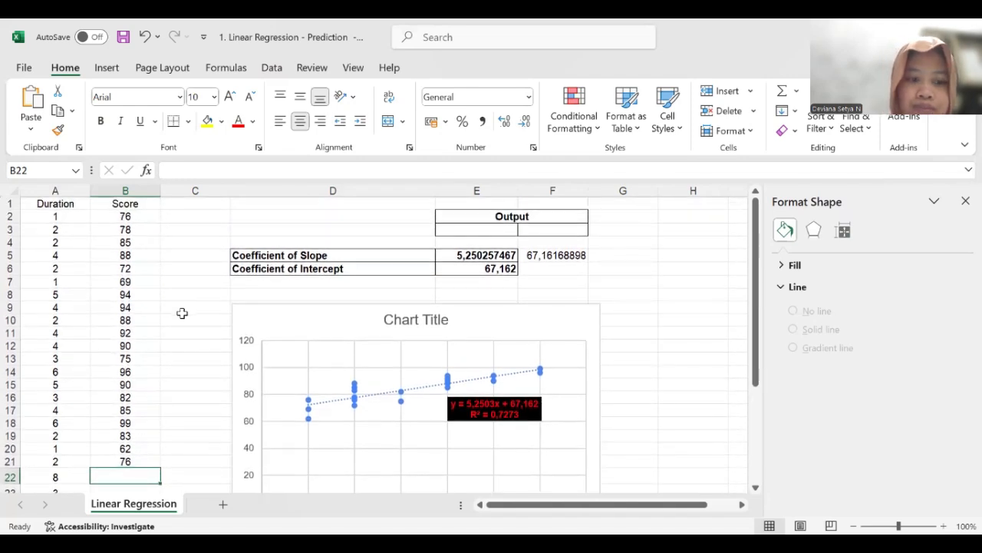
pyautogui.write('=')
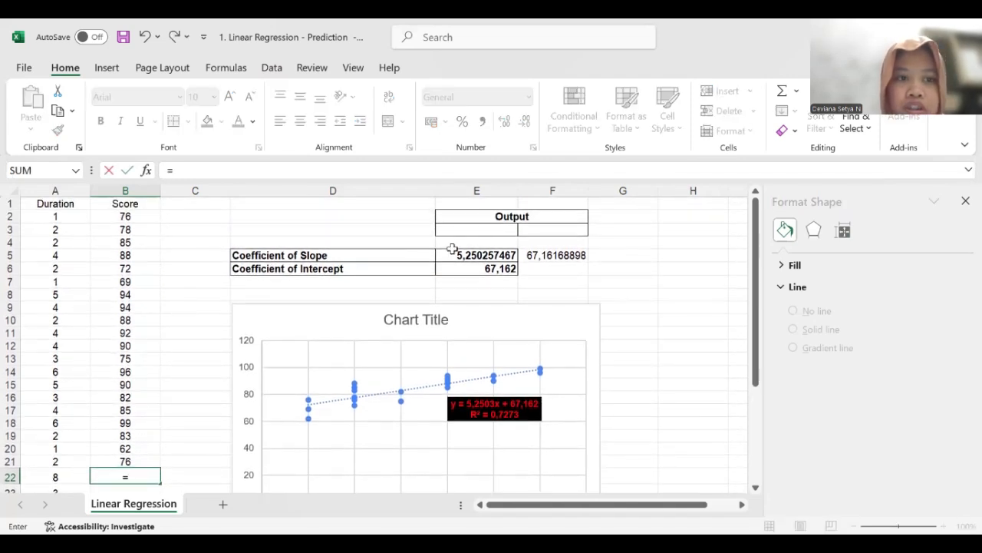
pyautogui.click(489, 253)
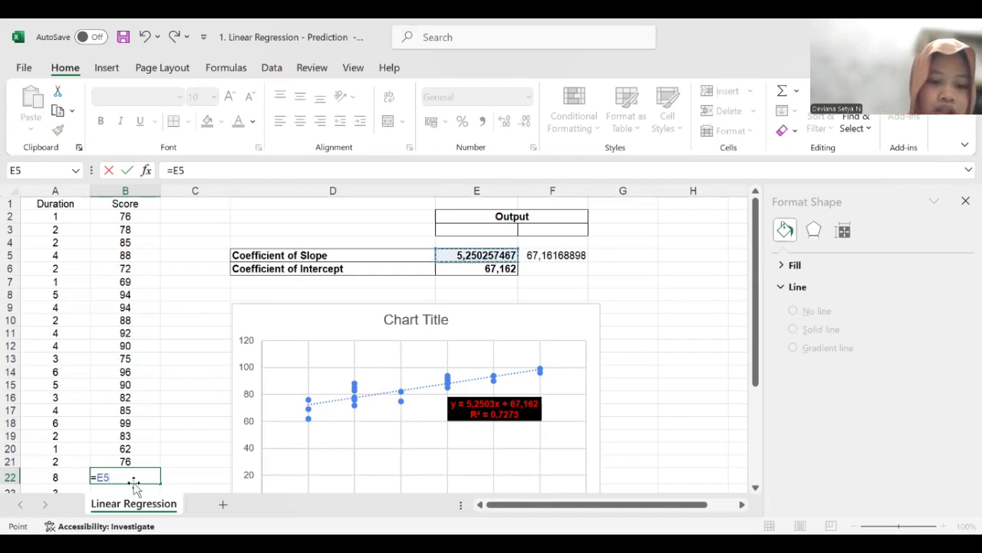
pyautogui.press('F4')
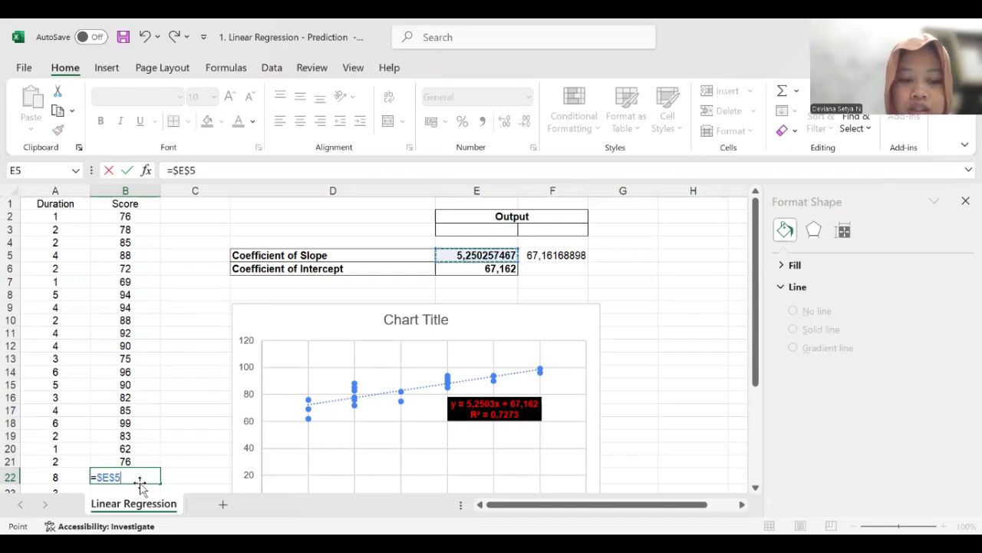
pyautogui.write('*')
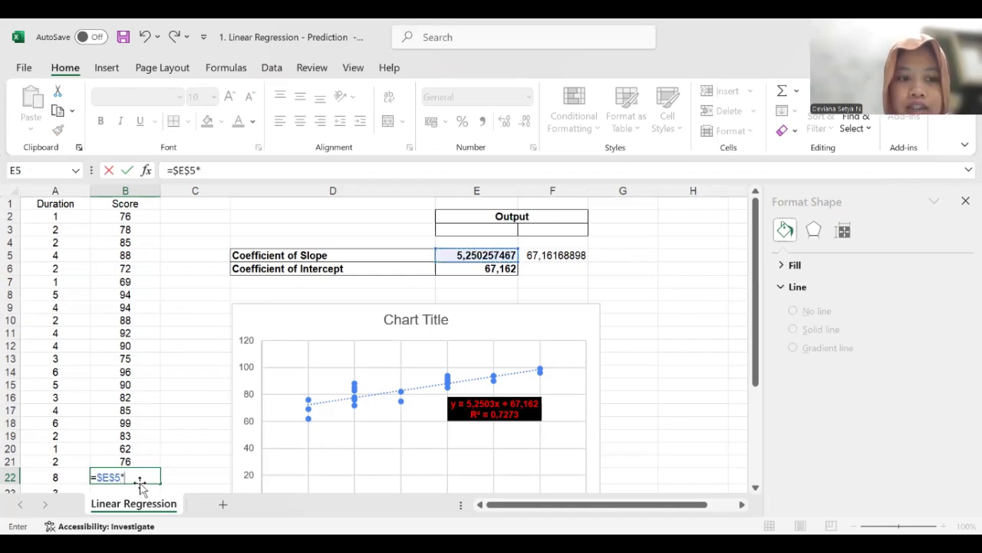
pyautogui.click(56, 478)
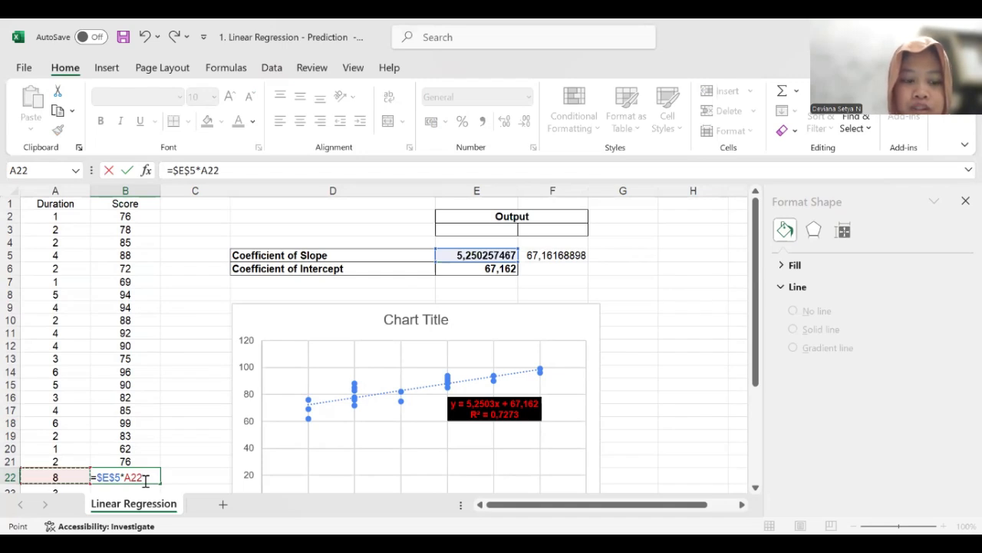
pyautogui.write('+')
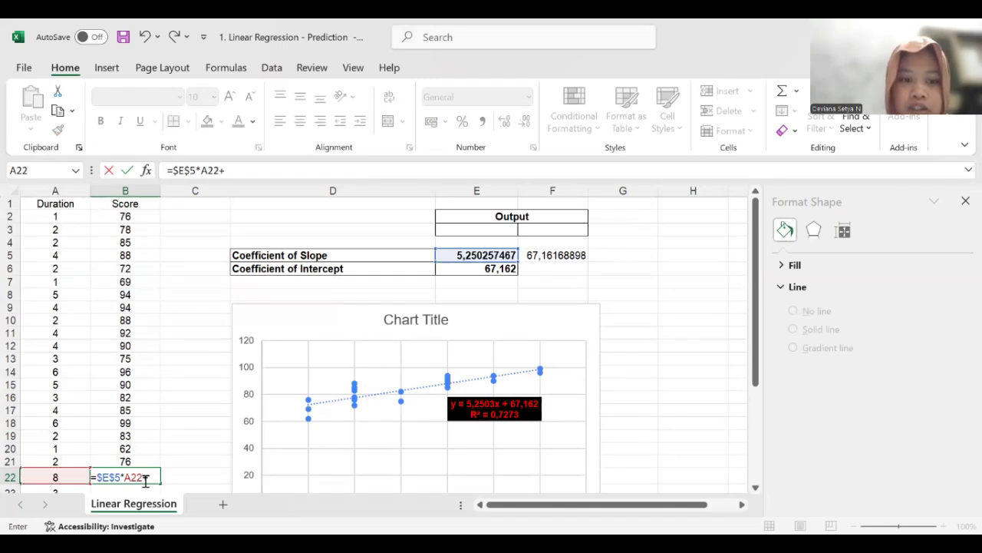
pyautogui.click(489, 270)
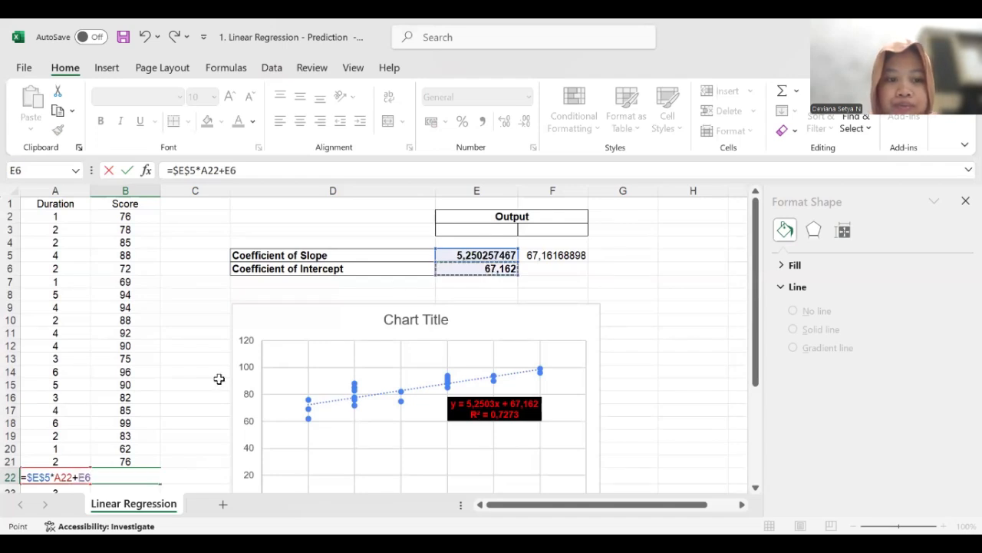
pyautogui.scroll(-1, 216, 377)
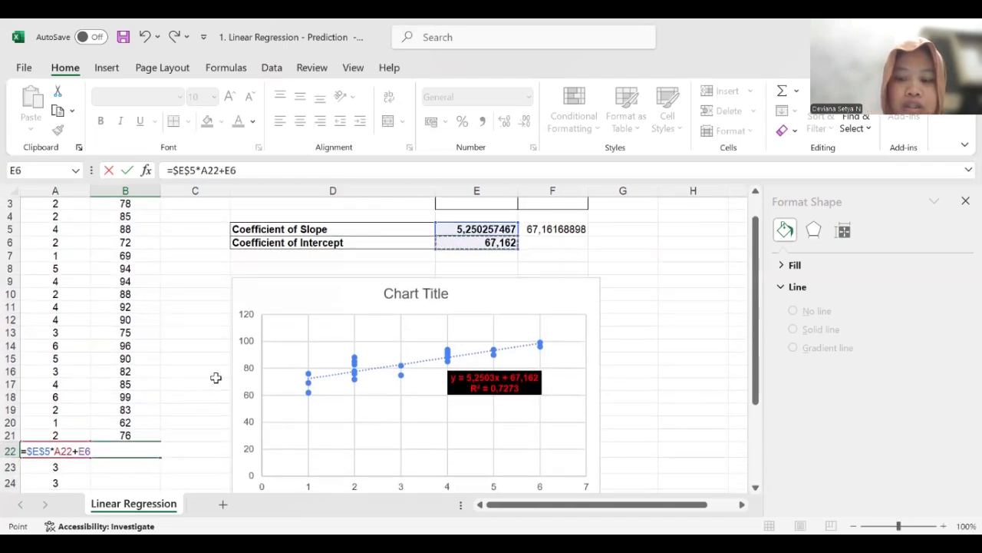
pyautogui.press('Return')
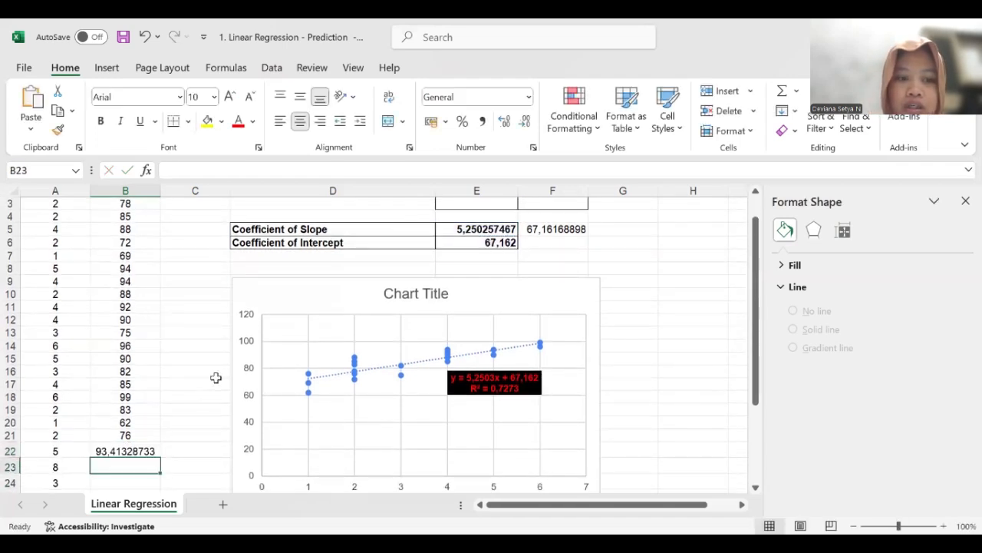
# Step: Fill the prediction formula from B22 down through cell B30
pyautogui.click(130, 451)
pyautogui.scroll(-4, 206, 444)
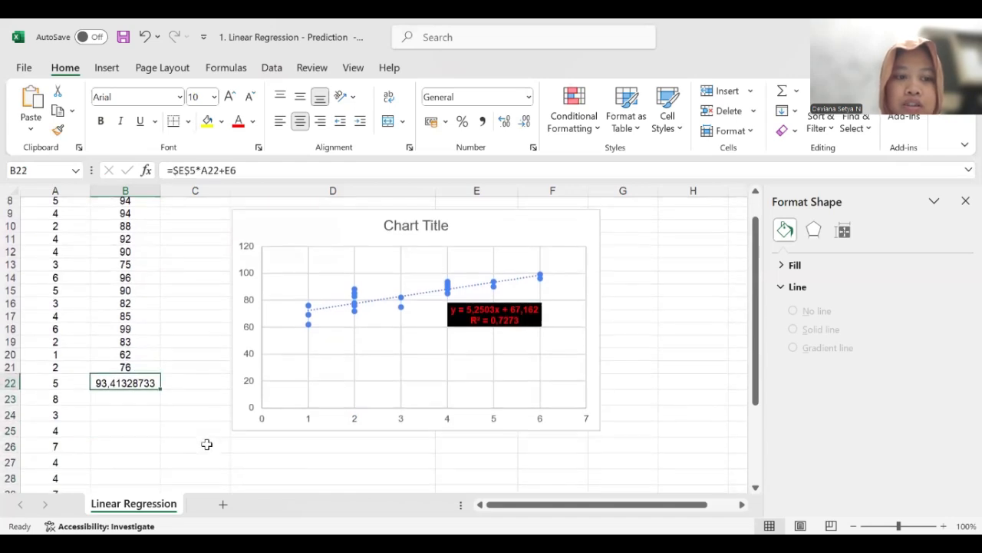
pyautogui.moveTo(159, 314); pyautogui.dragTo(160, 436)
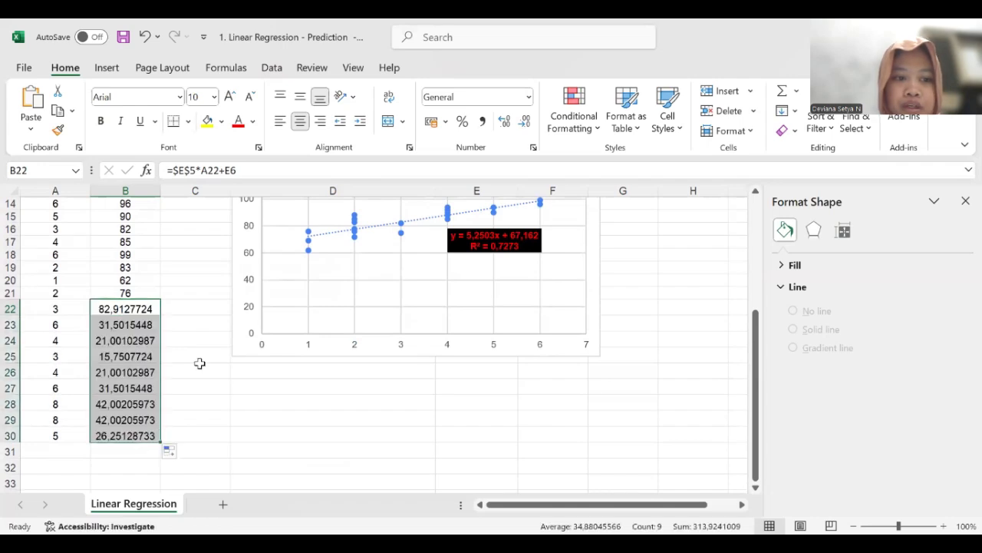
# Step: Format the predicted scores in B22:B30 as Number with no decimal places and deselect the range
pyautogui.scroll(1, 199, 364)
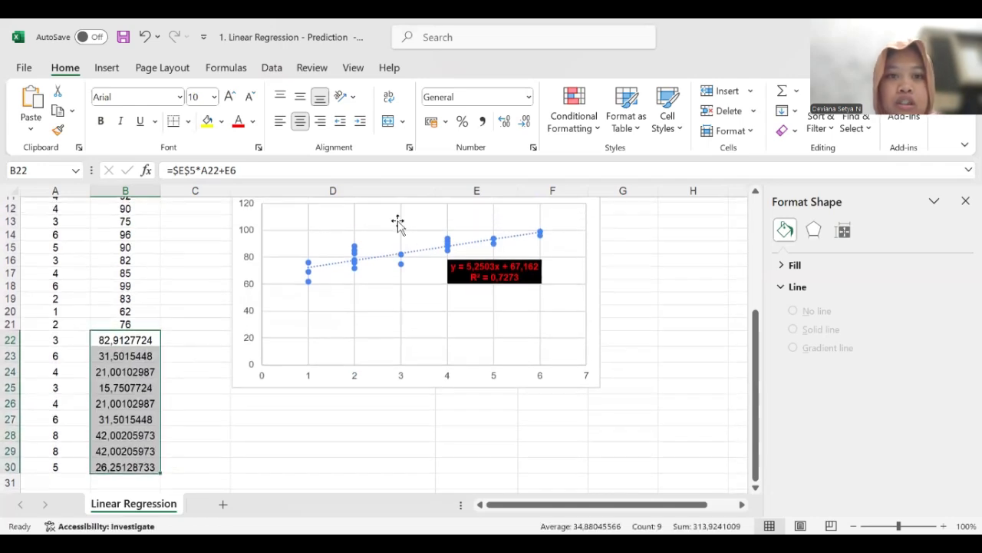
pyautogui.click(530, 97)
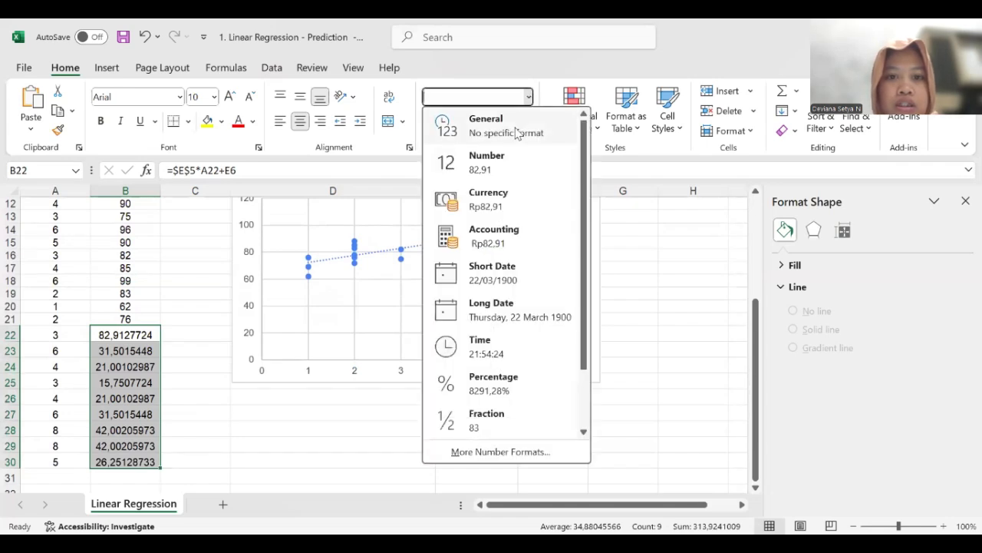
pyautogui.click(486, 161)
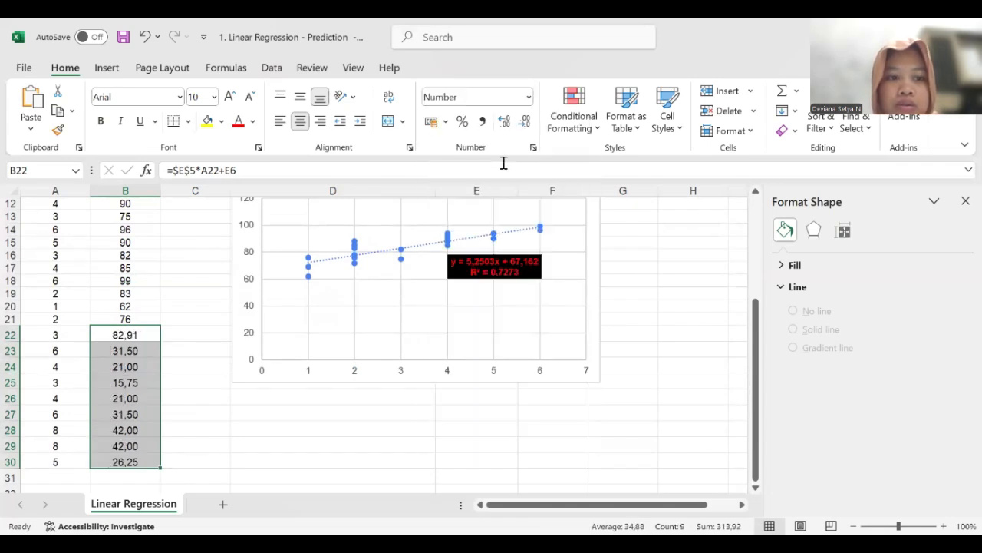
pyautogui.click(526, 123)
pyautogui.click(526, 123)
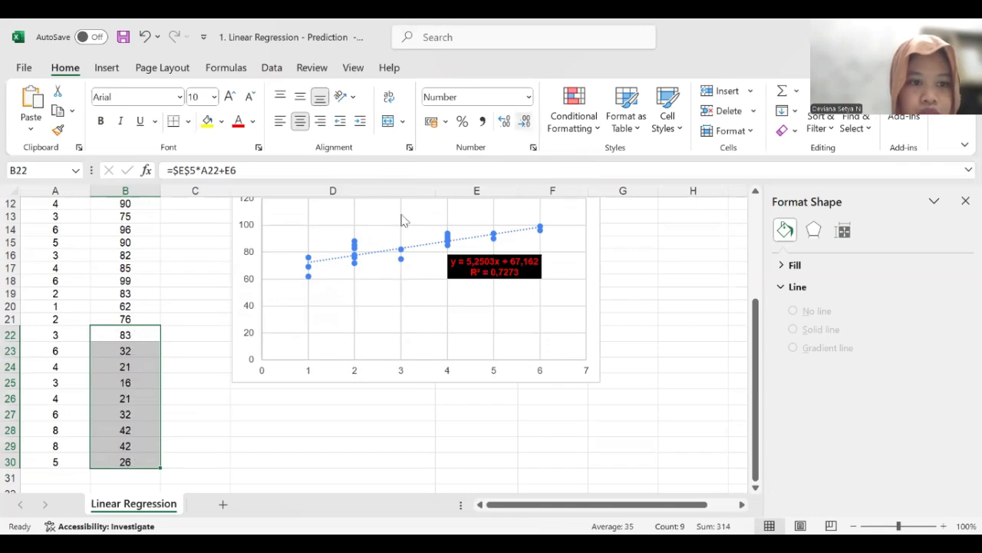
pyautogui.click(219, 377)
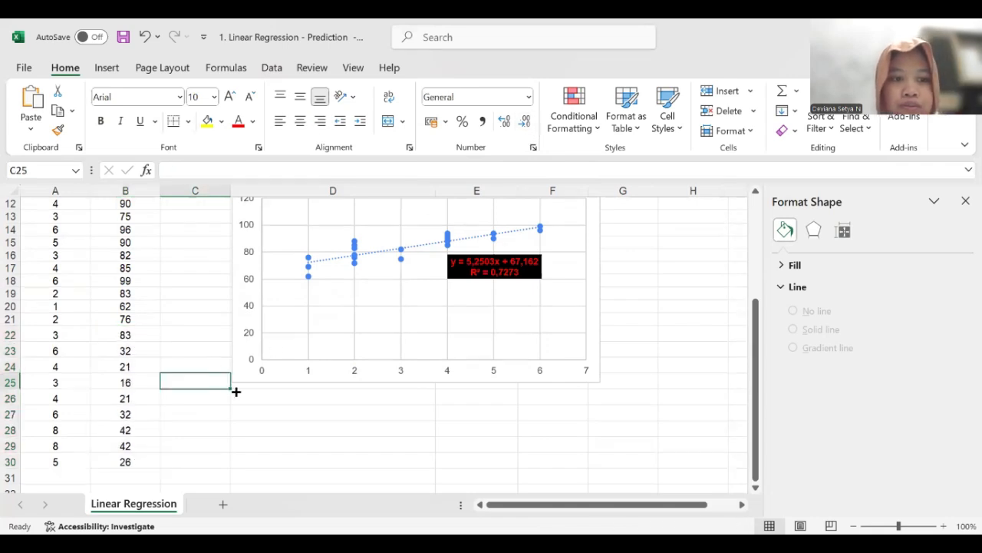
# Step: Review the duration and predicted score columns together with the coefficient table and the scatter chart
pyautogui.scroll(4, 162, 326)
pyautogui.scroll(-6, 162, 326)
pyautogui.scroll(-1, 162, 325)
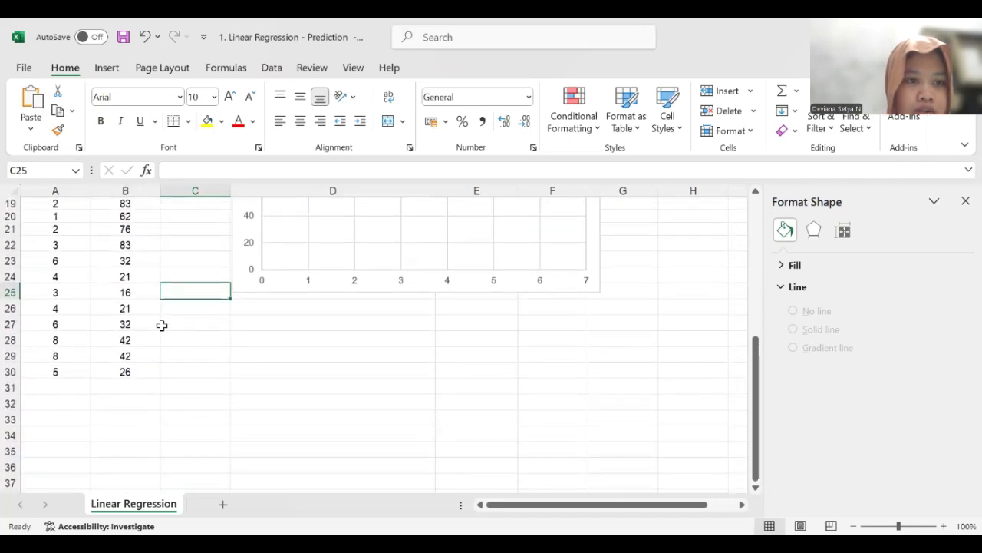
pyautogui.scroll(6, 163, 326)
pyautogui.scroll(-2, 171, 331)
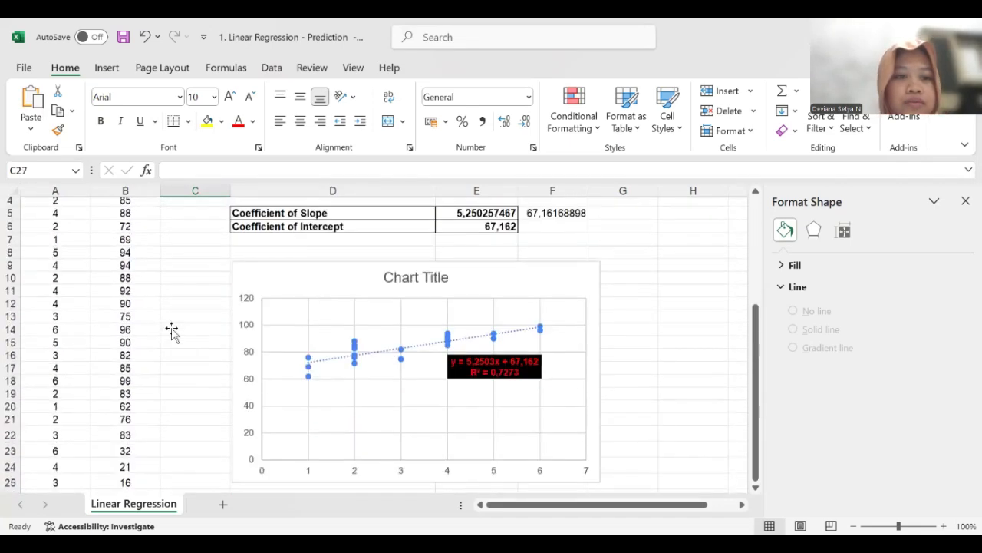
pyautogui.scroll(-4, 171, 331)
pyautogui.scroll(6, 171, 330)
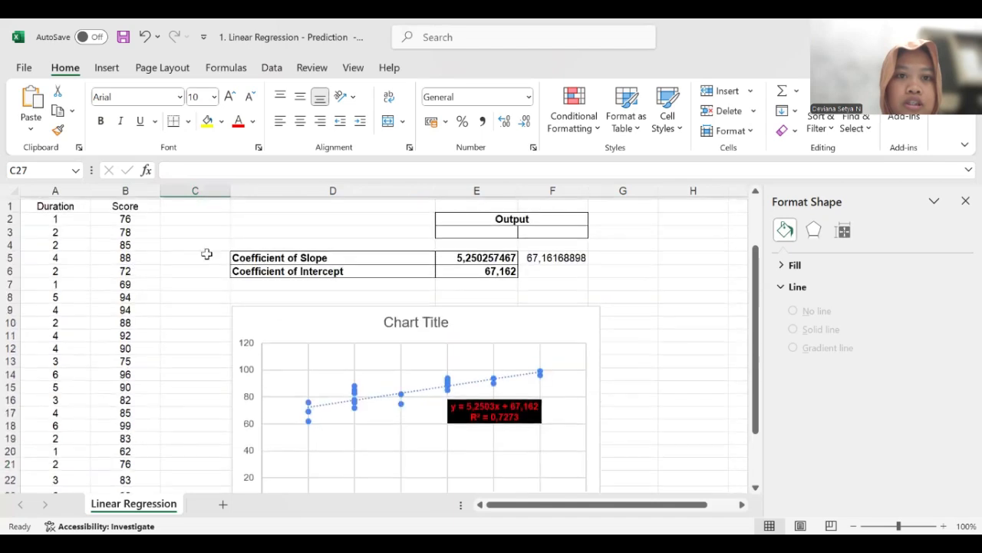
pyautogui.scroll(-3, 190, 281)
pyautogui.scroll(2, 190, 282)
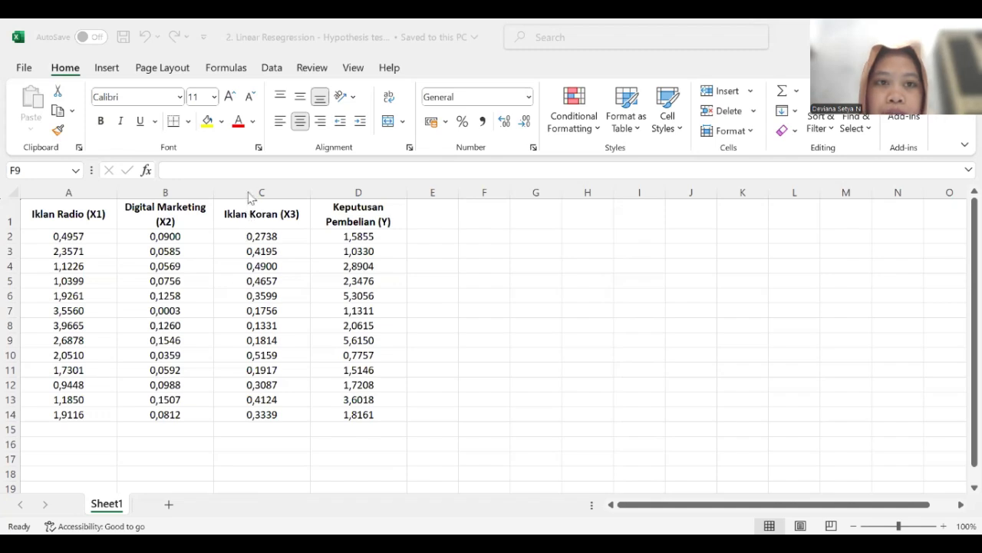
# Step: In the second workbook, on linear regression hypothesis testing, start the Regression tool from the Data Analysis tools
pyautogui.click(264, 115)
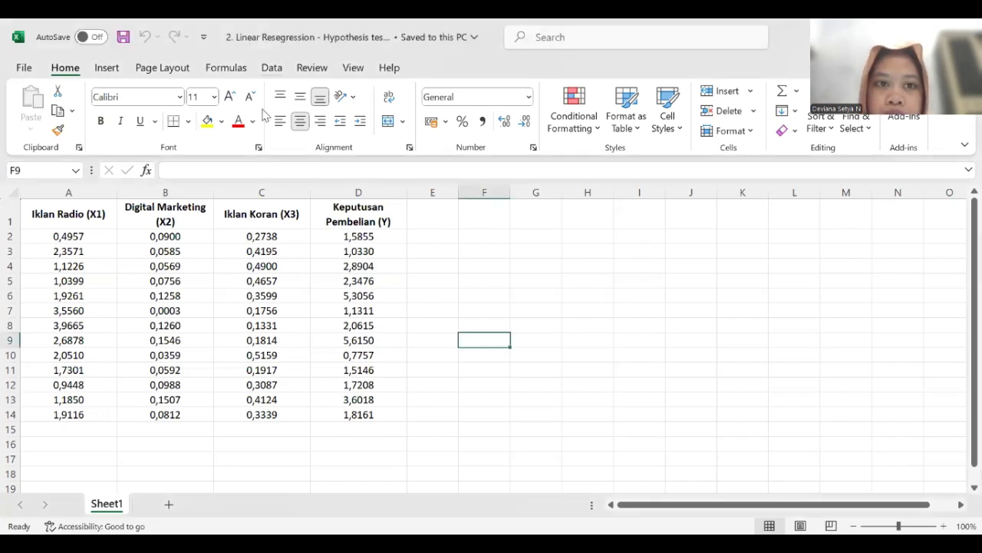
pyautogui.click(271, 68)
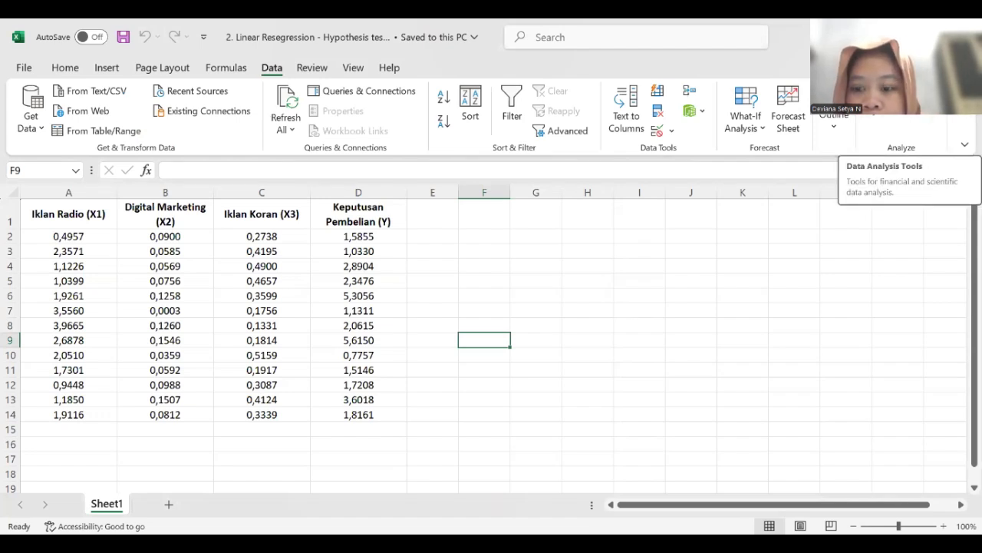
pyautogui.click(901, 91)
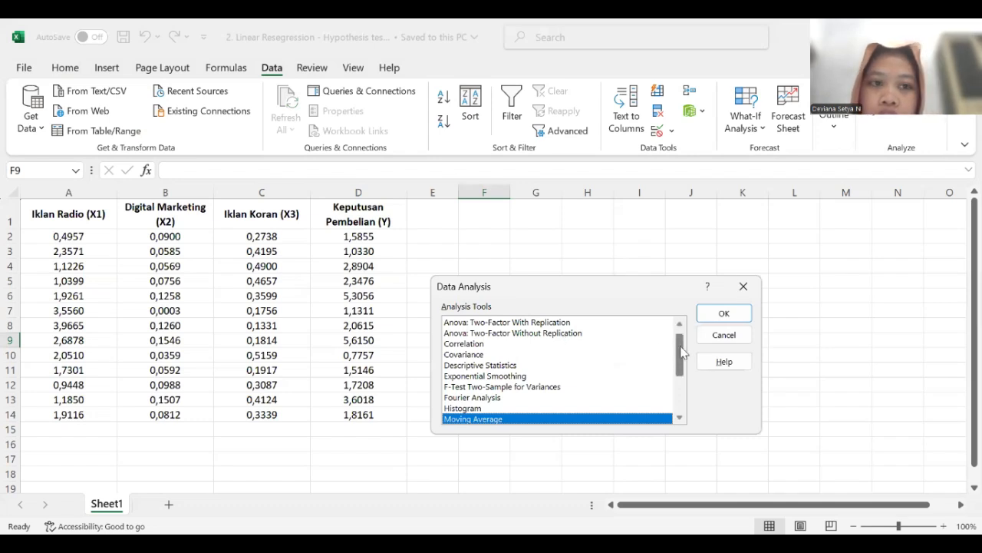
pyautogui.moveTo(682, 350); pyautogui.dragTo(682, 372)
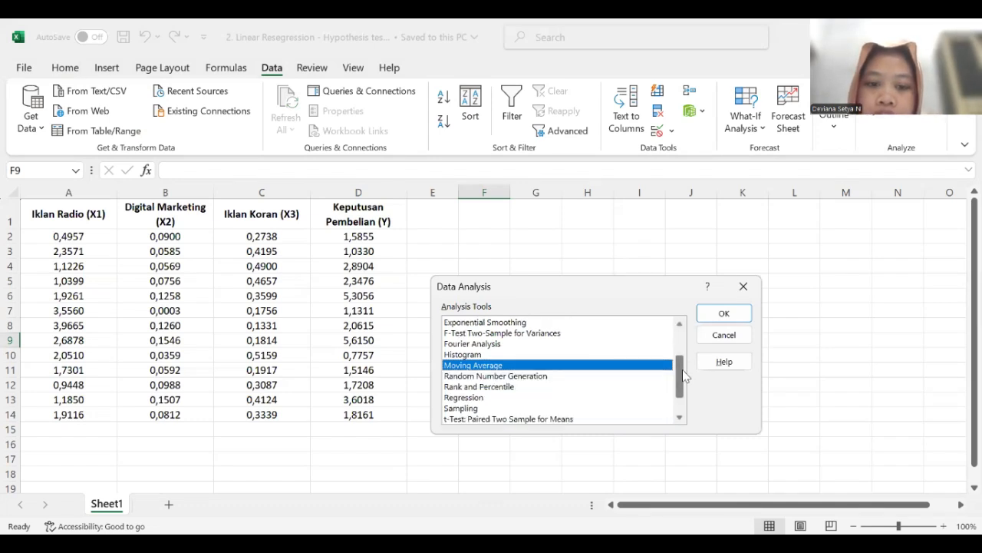
pyautogui.click(498, 398)
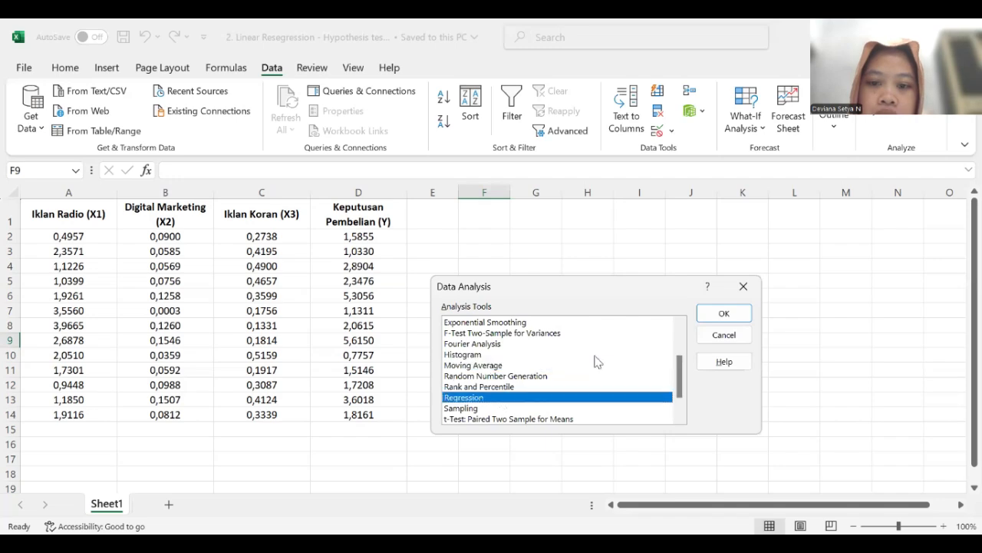
pyautogui.click(718, 316)
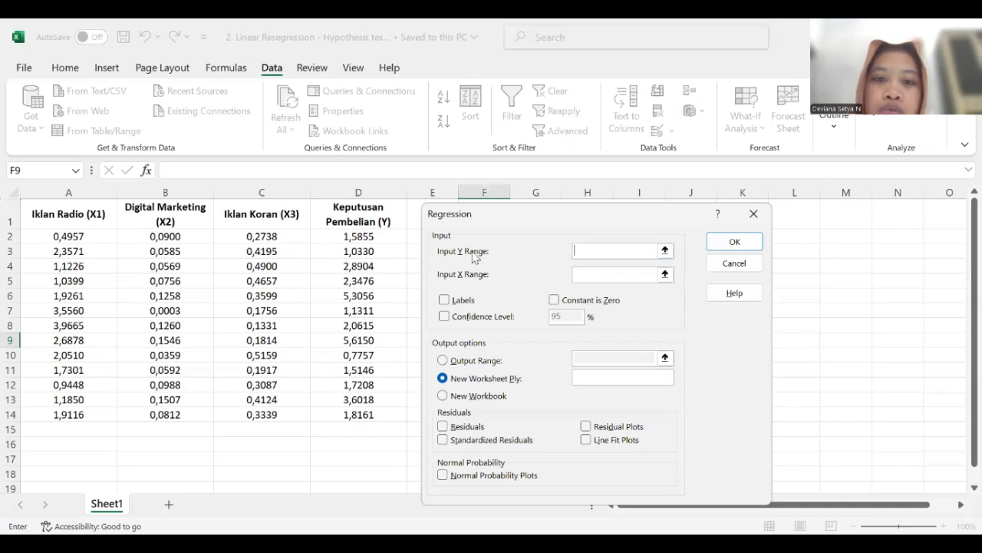
# Step: Set the regression's Y input range to the purchase decision values in D2:D14
pyautogui.click(665, 251)
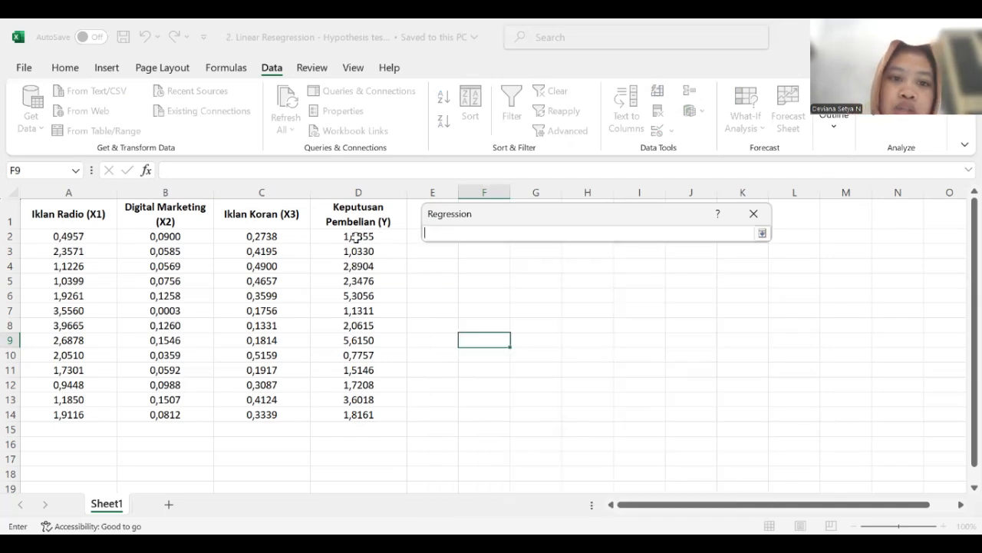
pyautogui.click(358, 237)
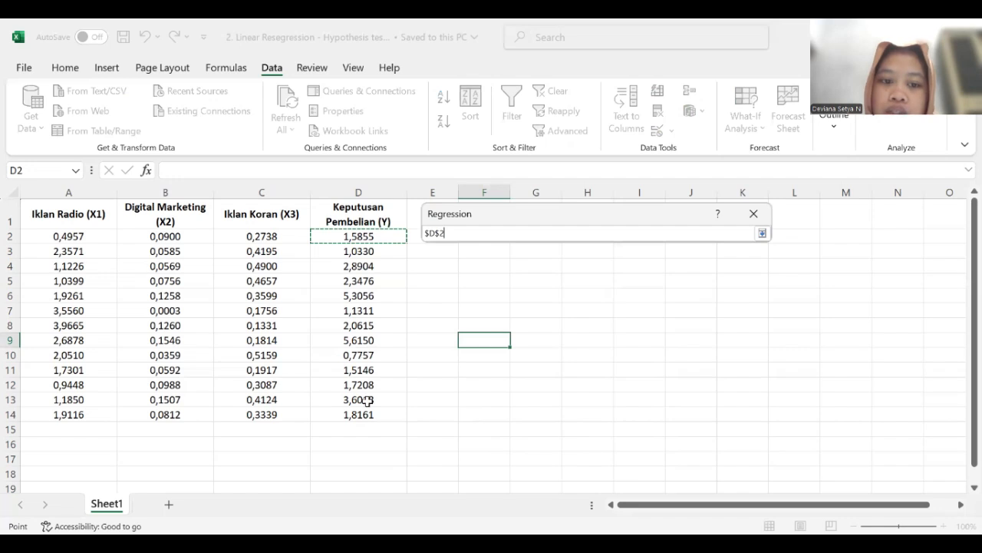
pyautogui.keyDown('shift'); pyautogui.click(367, 415); pyautogui.keyUp('shift')
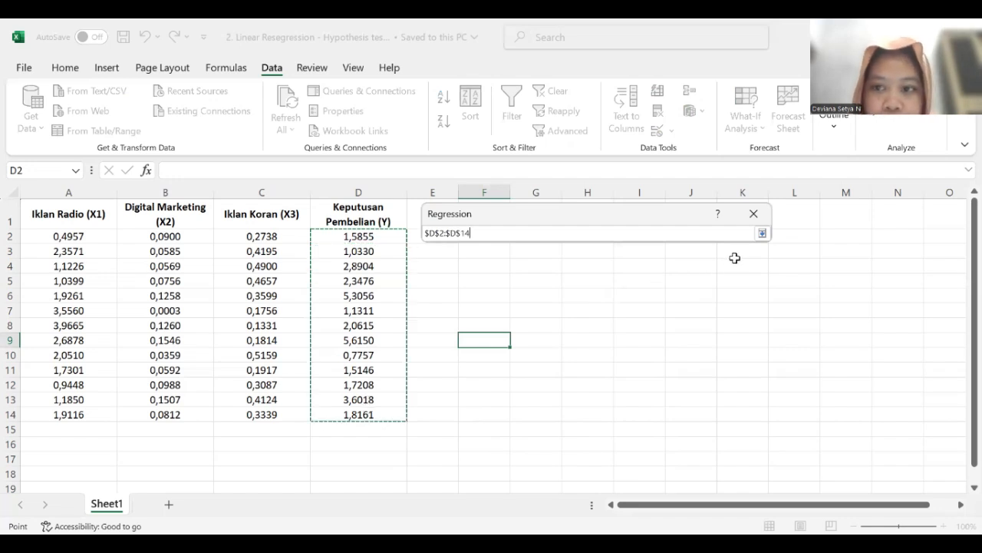
pyautogui.click(762, 233)
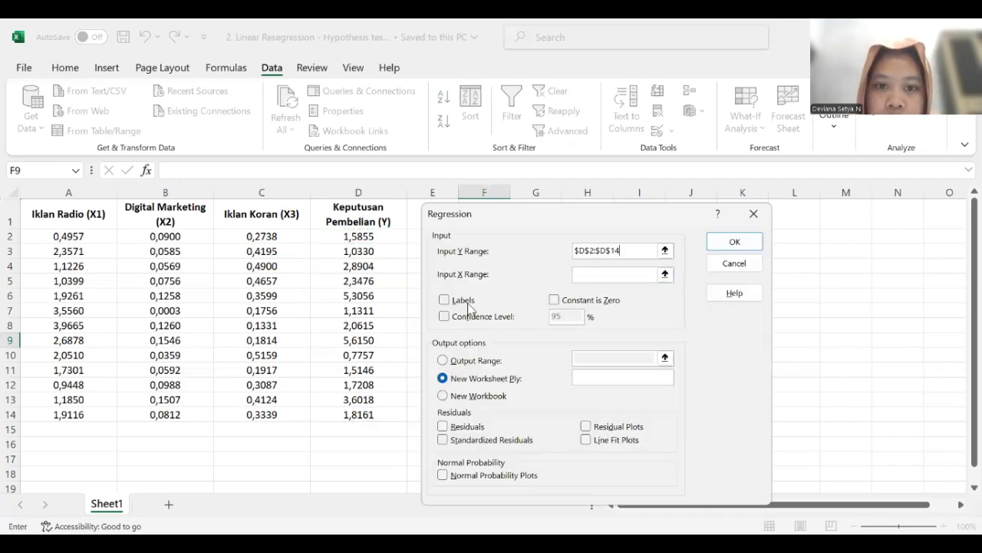
# Step: Set the regression's X input range to the three advertising variable columns, A2:C14
pyautogui.click(666, 277)
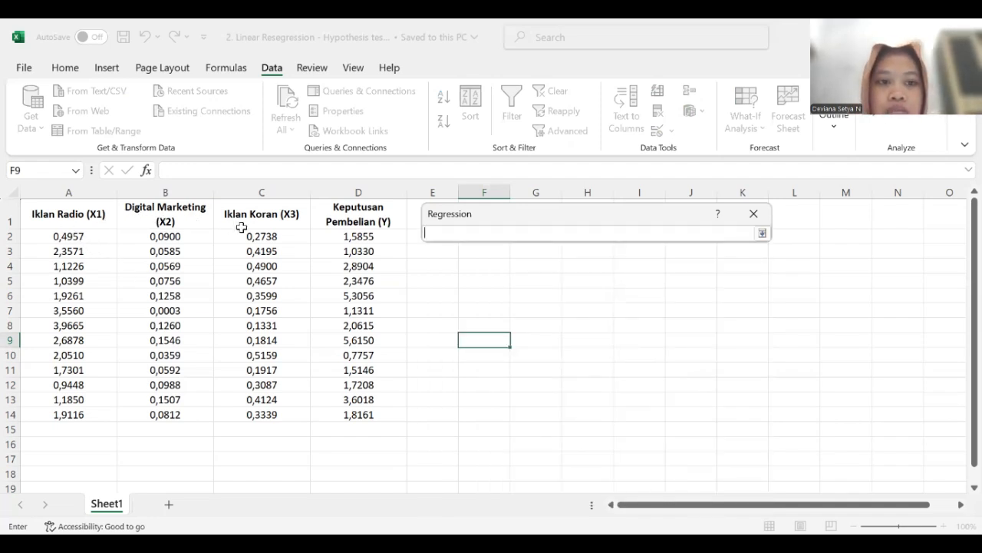
pyautogui.click(86, 235)
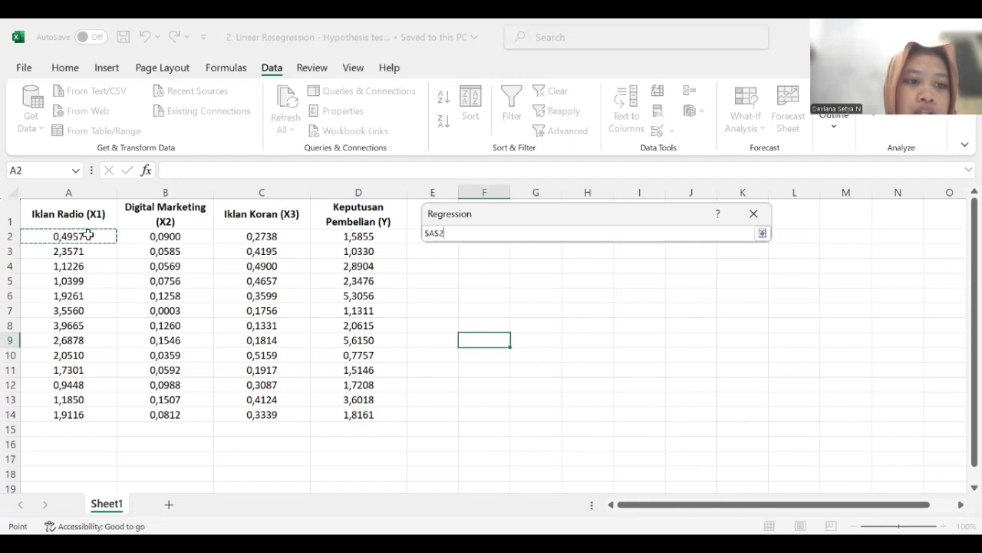
pyautogui.keyDown('shift'); pyautogui.click(260, 399); pyautogui.keyUp('shift')
pyautogui.moveTo(259, 407); pyautogui.dragTo(259, 412)
pyautogui.click(762, 233)
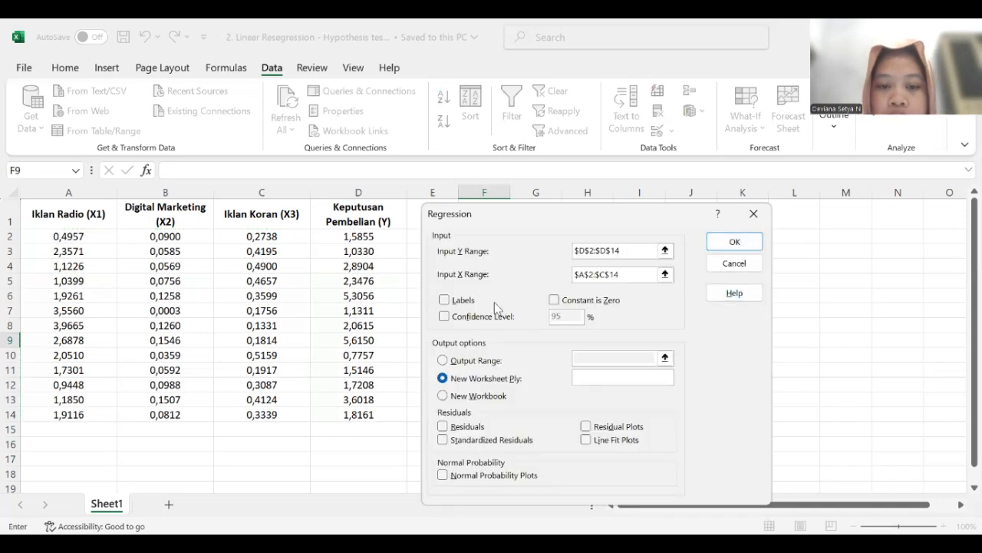
# Step: Run the regression with Labels enabled and output on a new worksheet, and widen output columns A to I to fit their contents
pyautogui.click(444, 301)
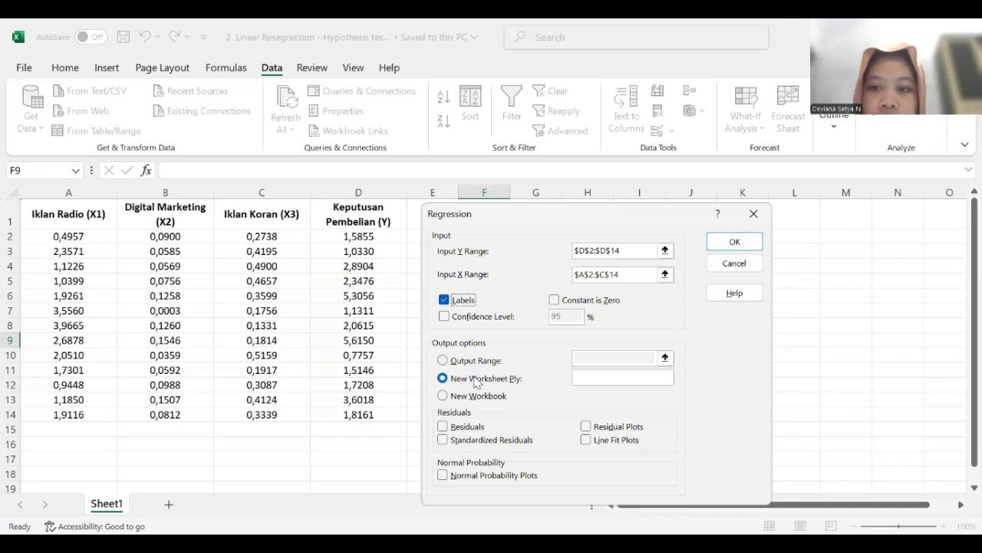
pyautogui.click(724, 239)
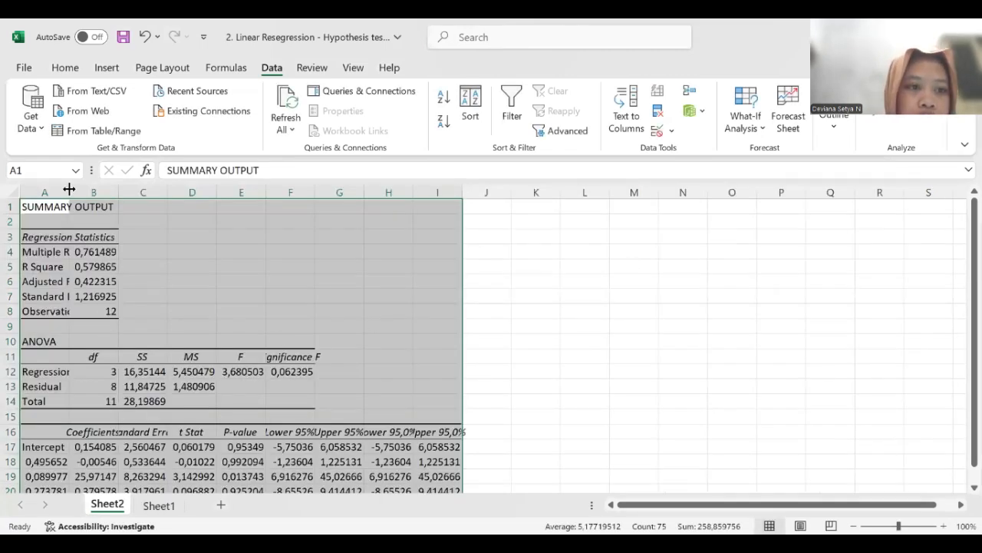
pyautogui.moveTo(69, 188); pyautogui.dragTo(755, 187)
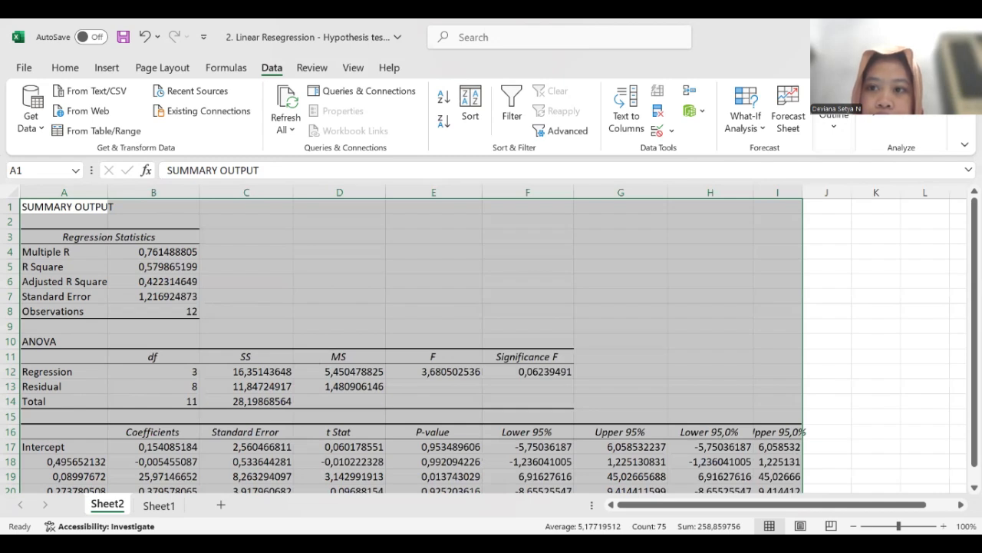
pyautogui.moveTo(802, 191); pyautogui.dragTo(845, 185)
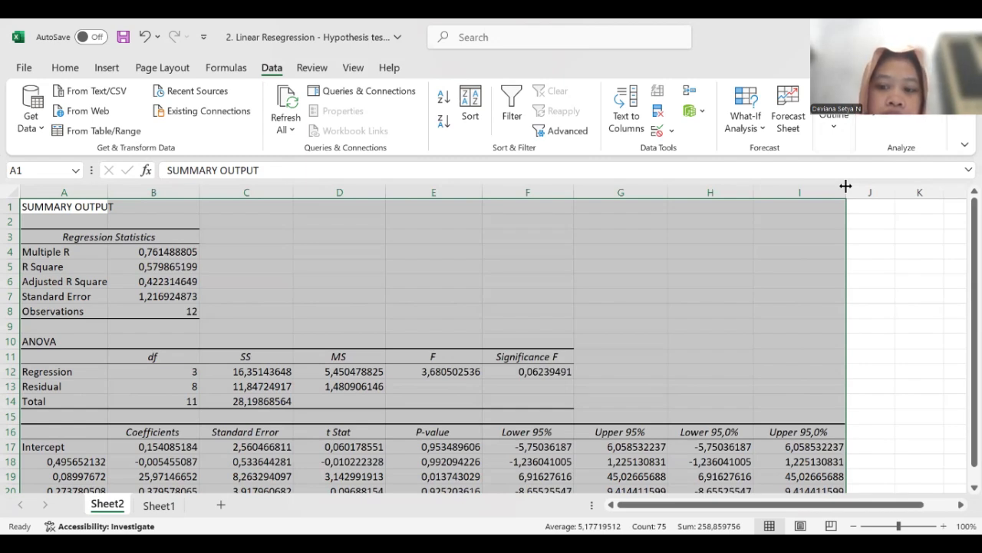
pyautogui.click(496, 307)
# Step: Highlight the R Square label and value in A5:B5 and the Significance F cells F11:F12 in yellow
pyautogui.moveTo(72, 266); pyautogui.dragTo(151, 267)
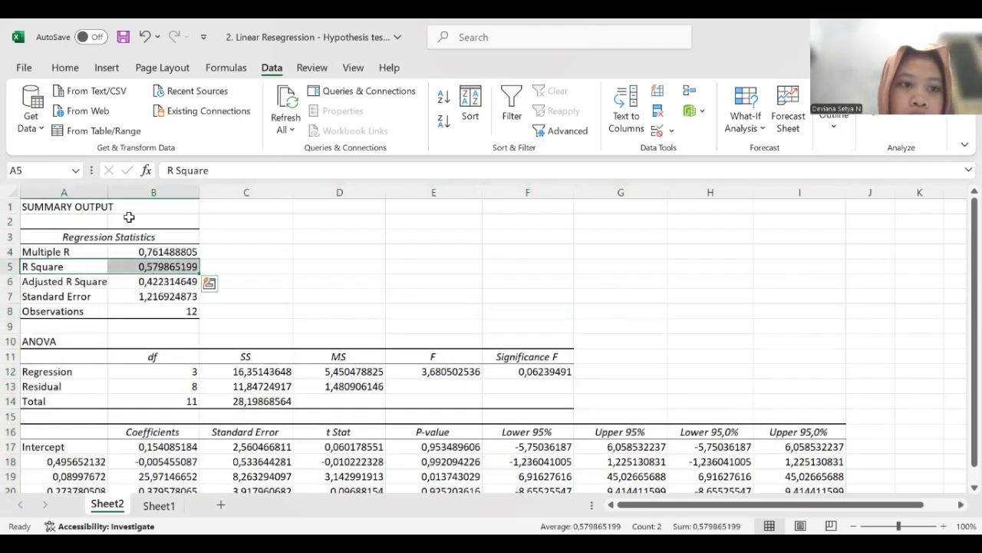
pyautogui.click(83, 72)
pyautogui.click(206, 121)
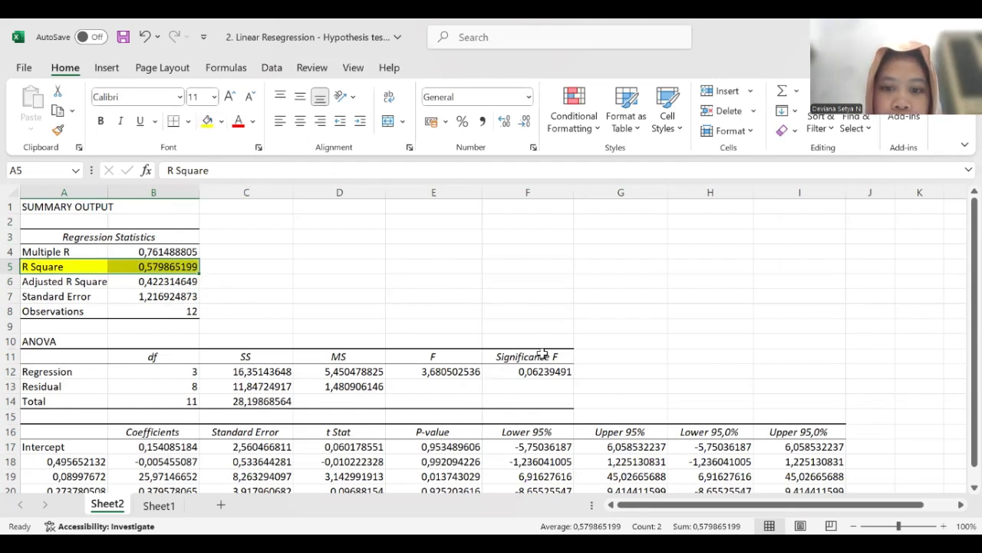
pyautogui.moveTo(528, 356); pyautogui.dragTo(526, 371)
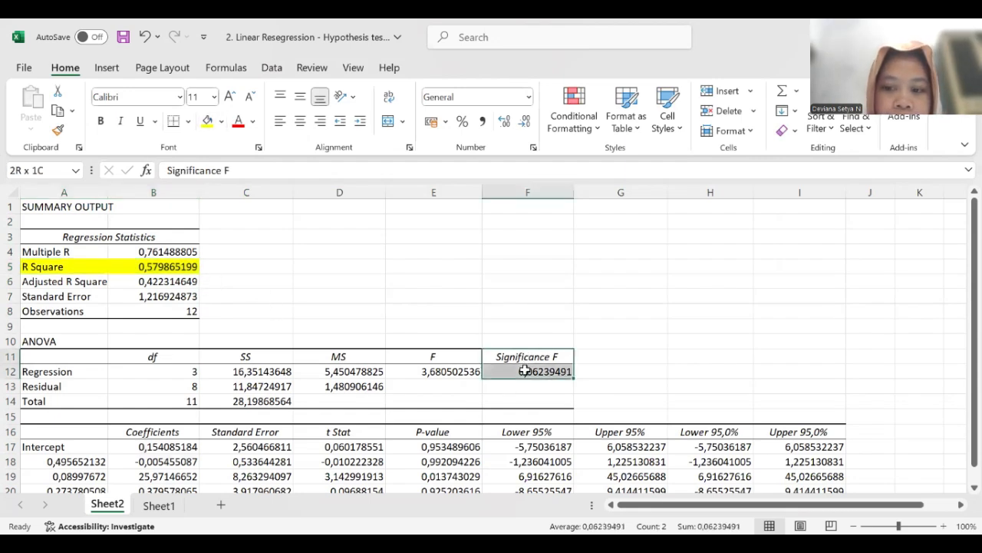
pyautogui.click(206, 123)
# Step: Highlight the Coefficients cells B16:B20 and the P-value cells E16:E20 of the coefficient table in yellow
pyautogui.scroll(-3, 259, 246)
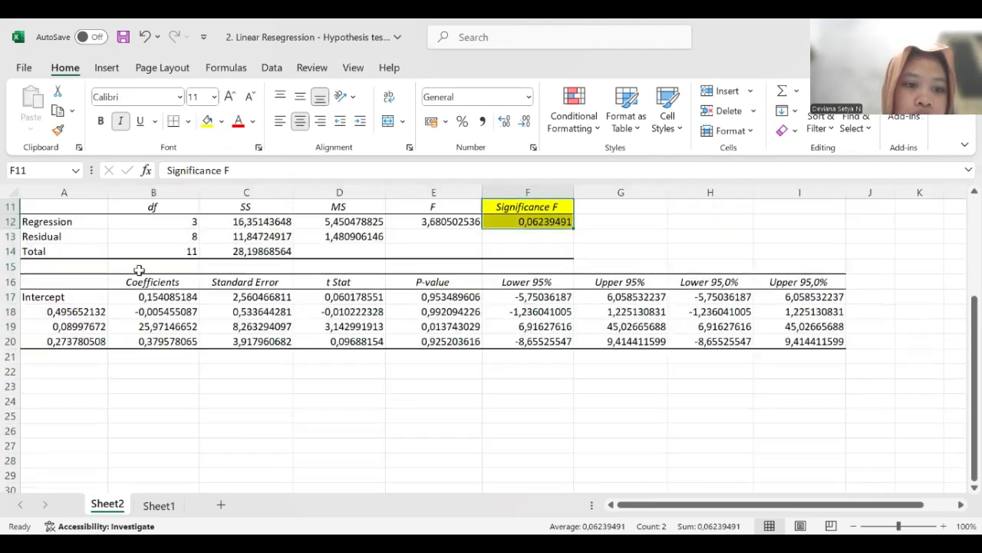
pyautogui.moveTo(142, 281); pyautogui.dragTo(146, 342)
pyautogui.click(206, 121)
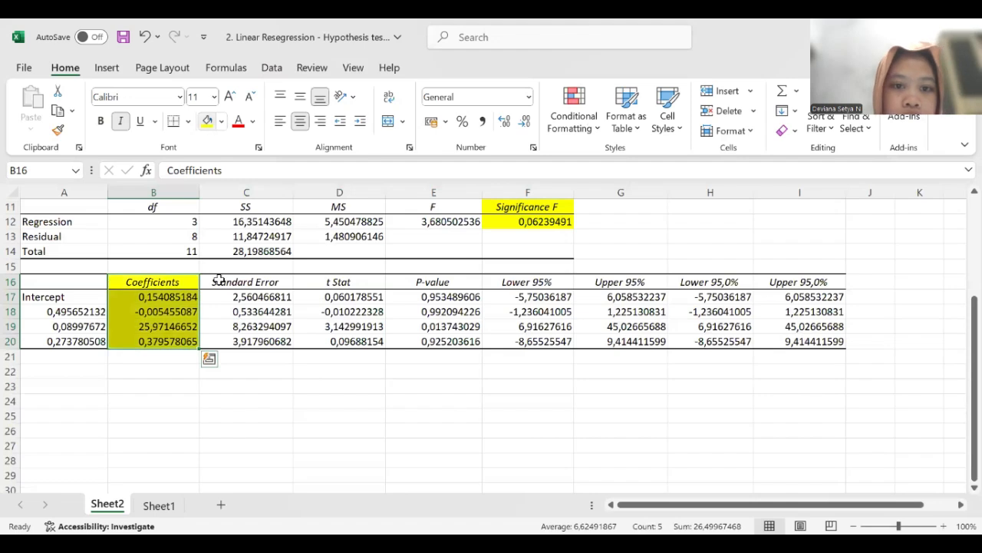
pyautogui.moveTo(435, 283); pyautogui.dragTo(446, 341)
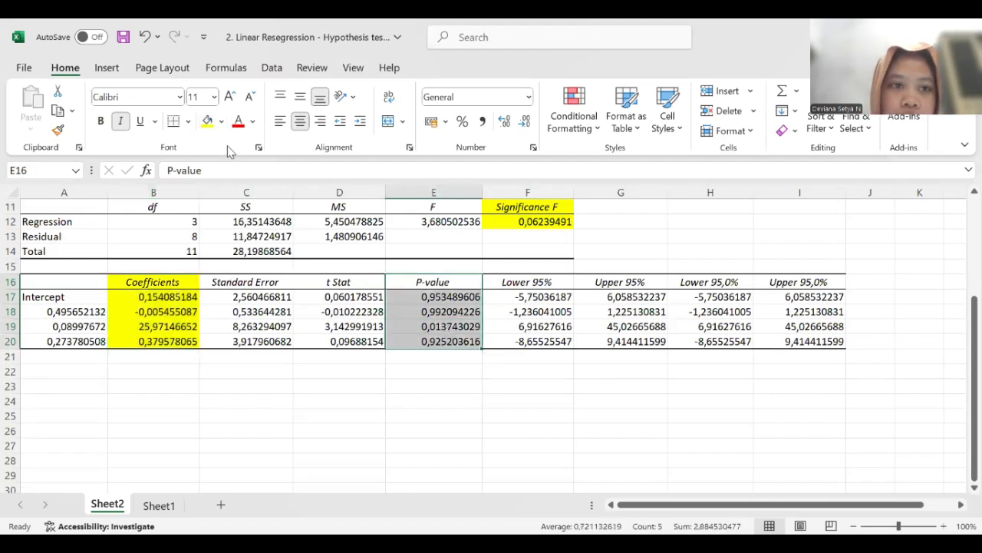
pyautogui.click(206, 121)
pyautogui.scroll(2, 295, 247)
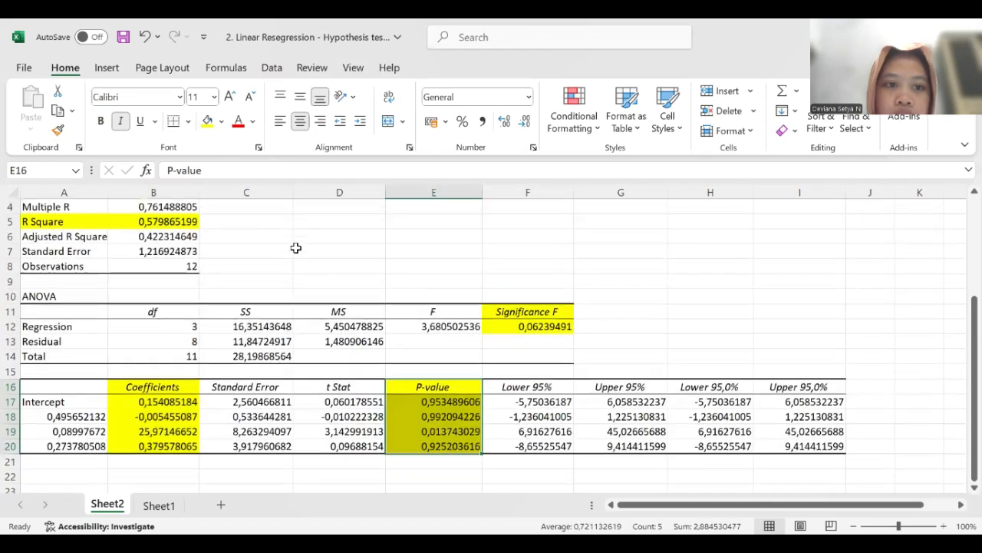
pyautogui.scroll(1, 295, 248)
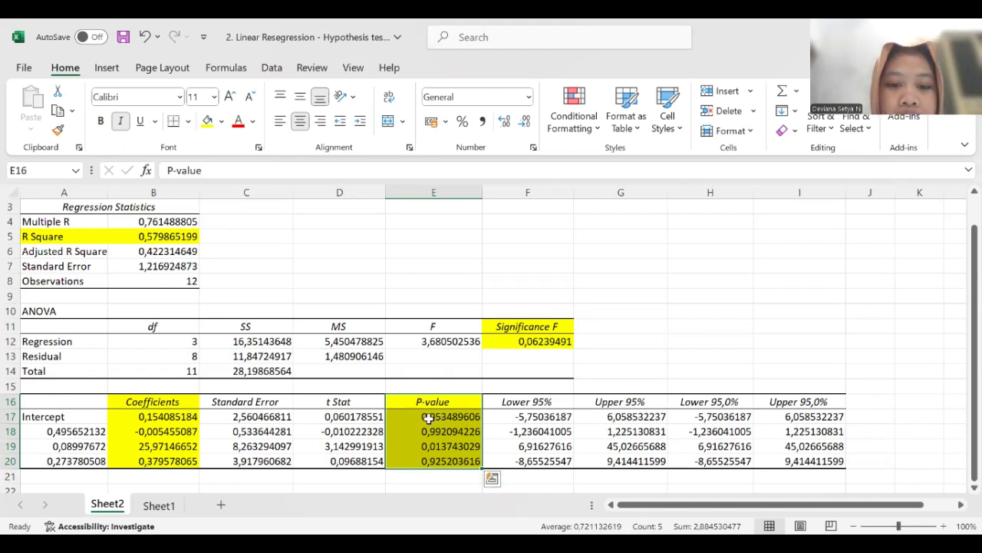
pyautogui.scroll(-1, 438, 455)
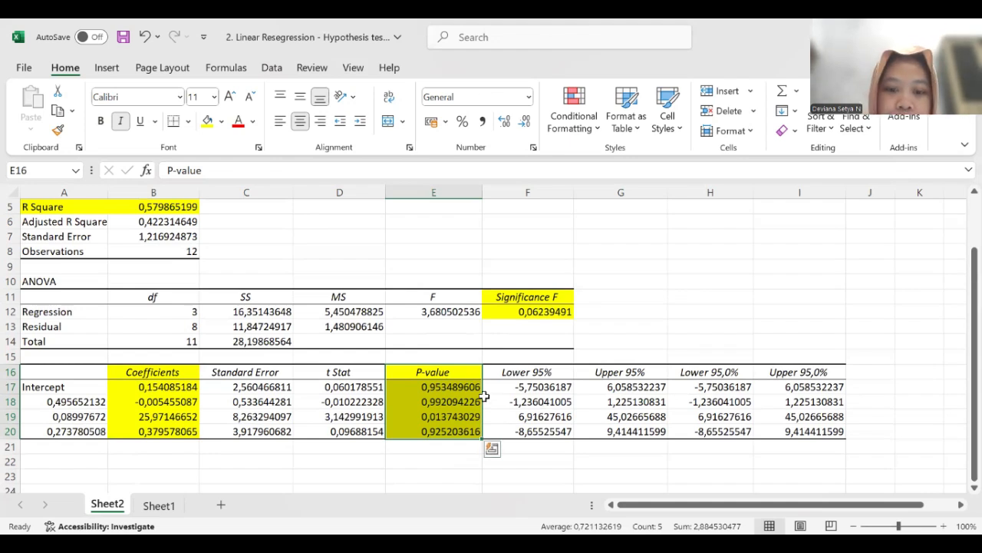
# Step: Copy the advertising and purchase decision values in A2:D14 on Sheet1, without the header row
pyautogui.hotkey('alt', 'Tab')
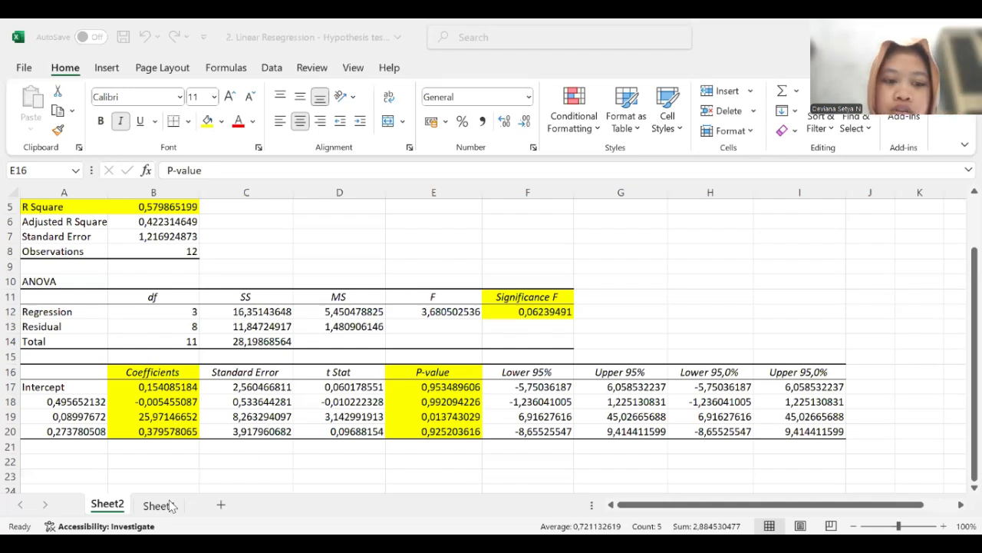
pyautogui.hotkey('alt', 'Tab')
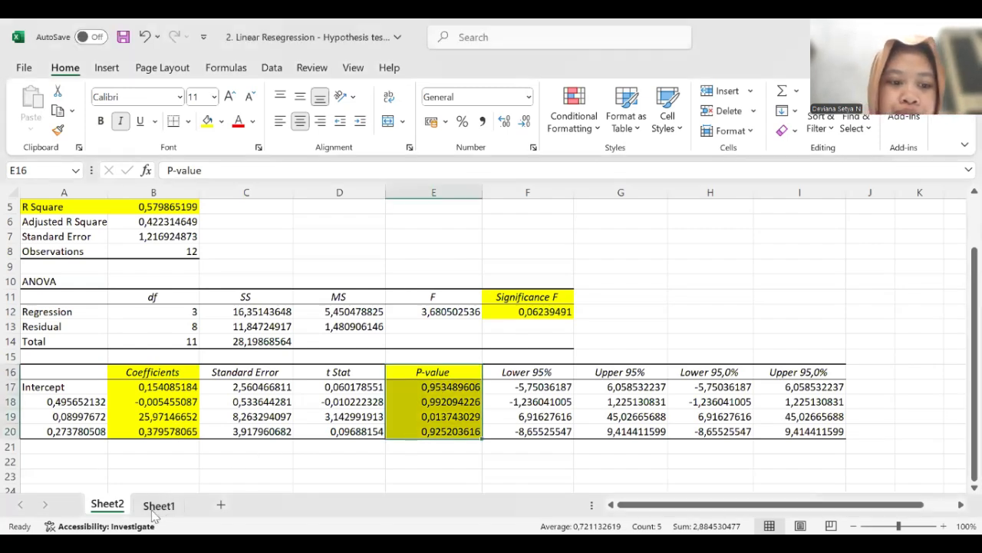
pyautogui.click(158, 506)
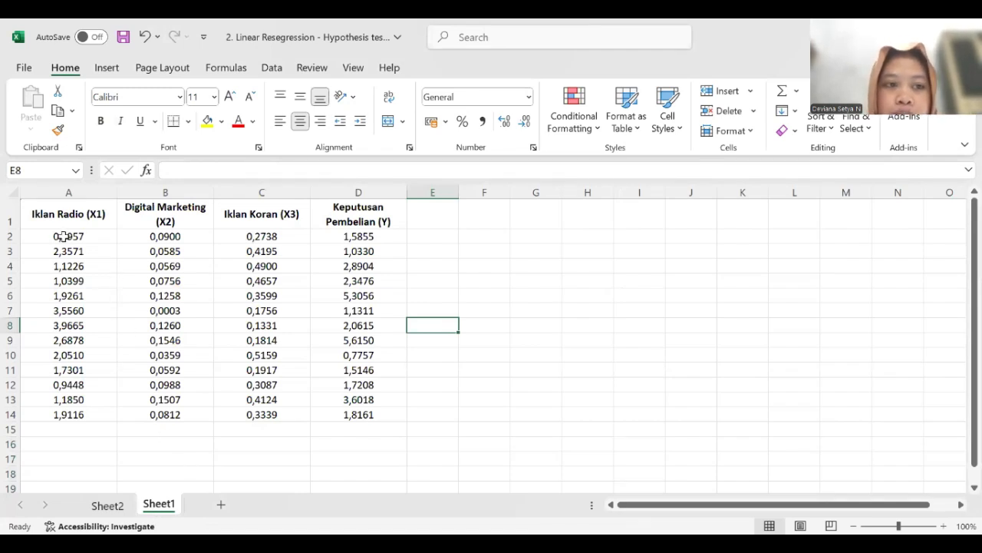
pyautogui.moveTo(64, 237); pyautogui.dragTo(350, 413)
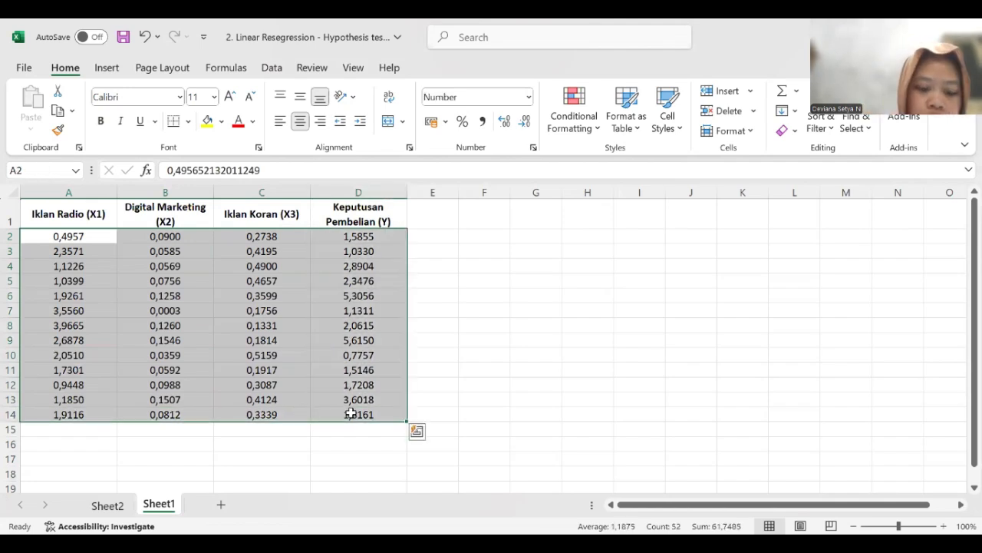
pyautogui.hotkey('ctrl', 'c')
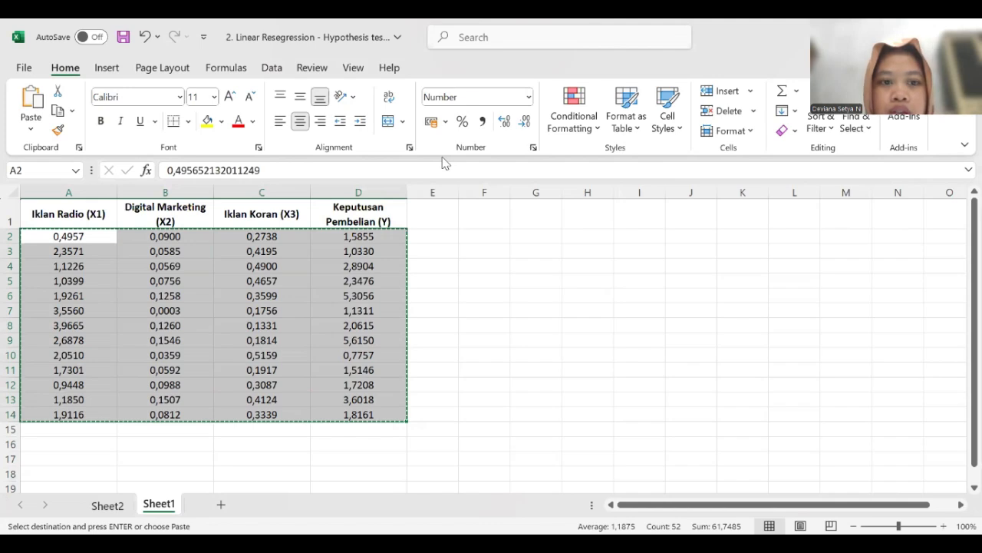
# Step: Switch to IBM SPSS Statistics and paste the copied values into the Data Editor
pyautogui.hotkey('alt', 'Tab')
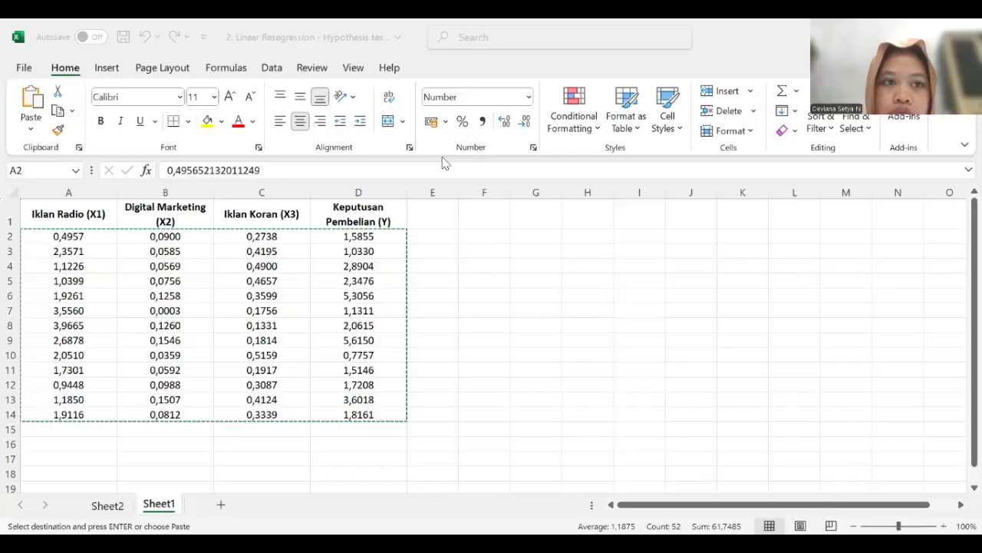
pyautogui.hotkey('alt', 'Tab')
pyautogui.hotkey('ctrl', 'v')
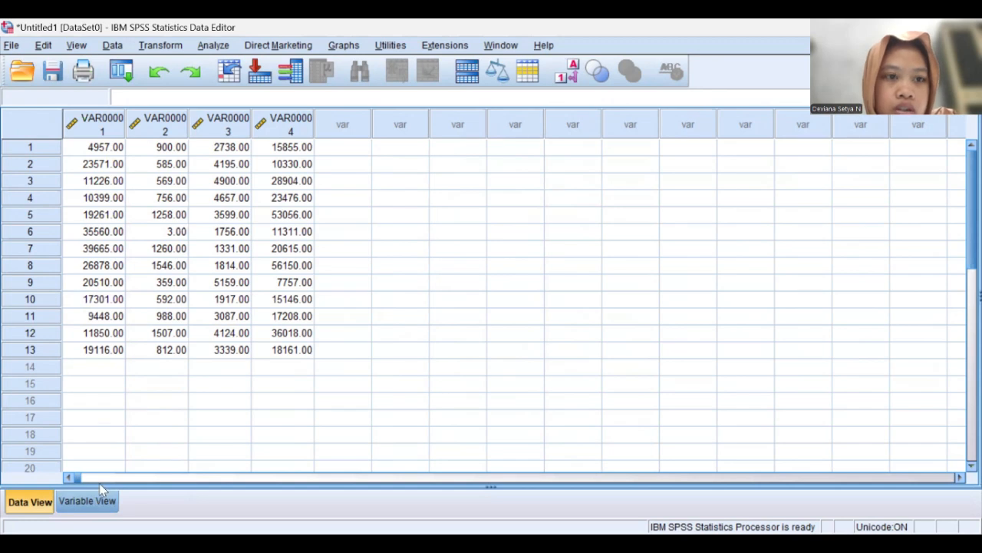
# Step: In the variable definitions, rename the first variable, VAR00001, as X1
pyautogui.click(88, 503)
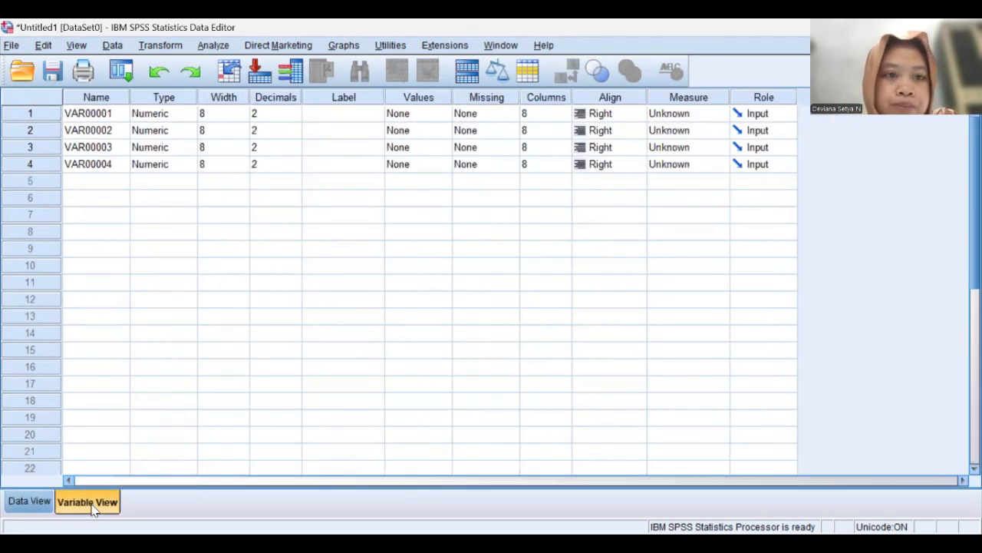
pyautogui.click(114, 115)
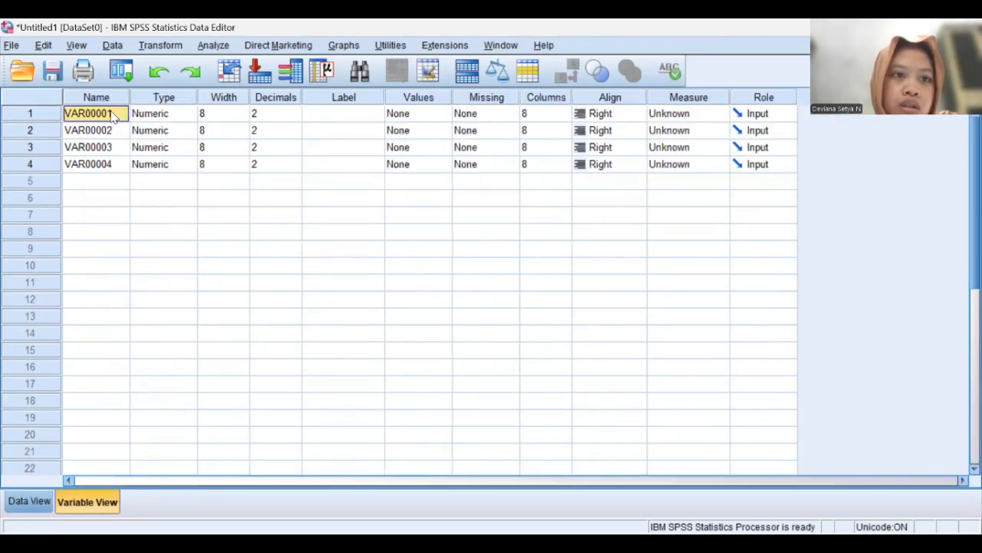
pyautogui.doubleClick(112, 114)
pyautogui.press('BackSpace')
pyautogui.press('BackSpace')
pyautogui.press('BackSpace')
pyautogui.press('BackSpace')
pyautogui.press('BackSpace')
pyautogui.press('BackSpace')
pyautogui.press('BackSpace')
pyautogui.press('BackSpace')
pyautogui.write('X1')
pyautogui.press('Return')
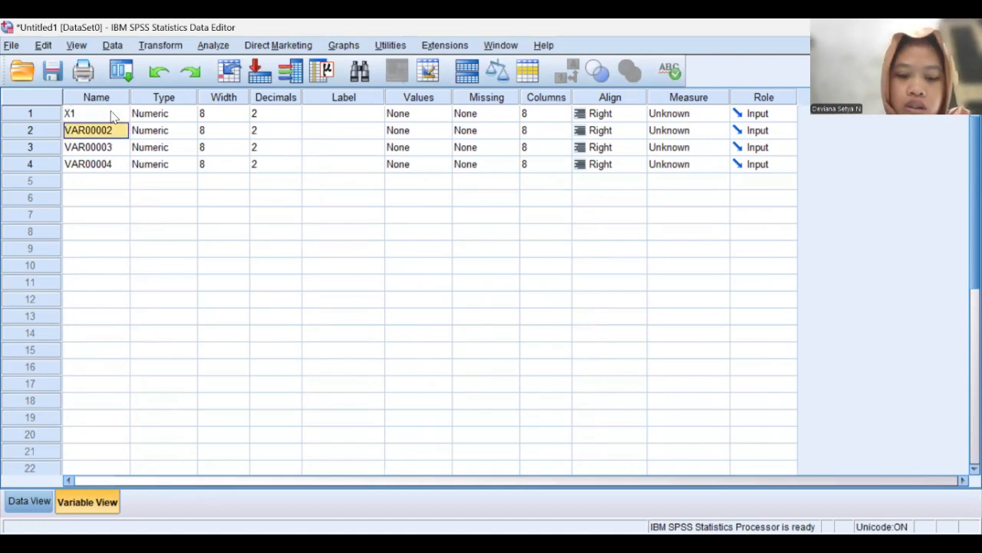
# Step: Rename the second, third and fourth variables as X2, X3 and Y
pyautogui.press('BackSpace')
pyautogui.write('X2')
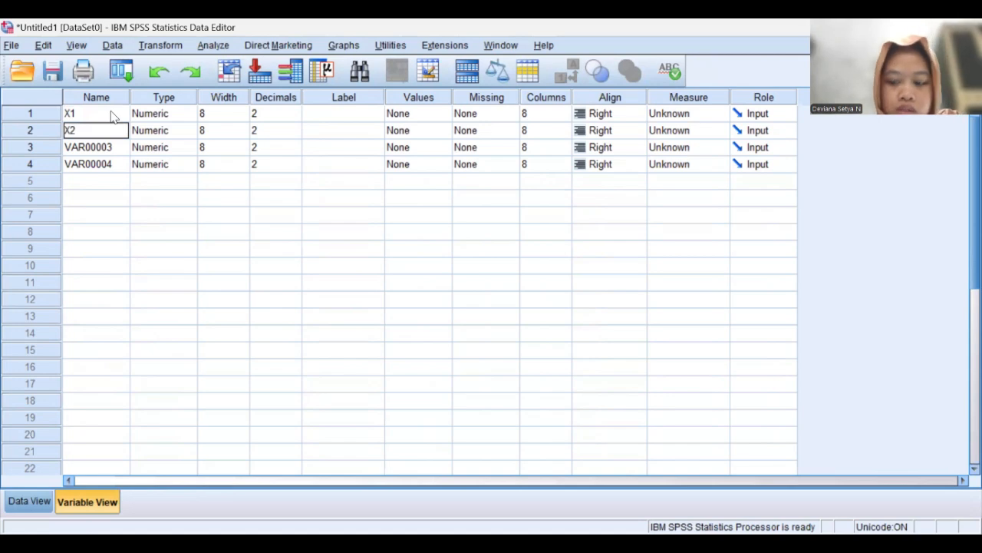
pyautogui.press('Return')
pyautogui.press('BackSpace')
pyautogui.write('X3')
pyautogui.press('Return')
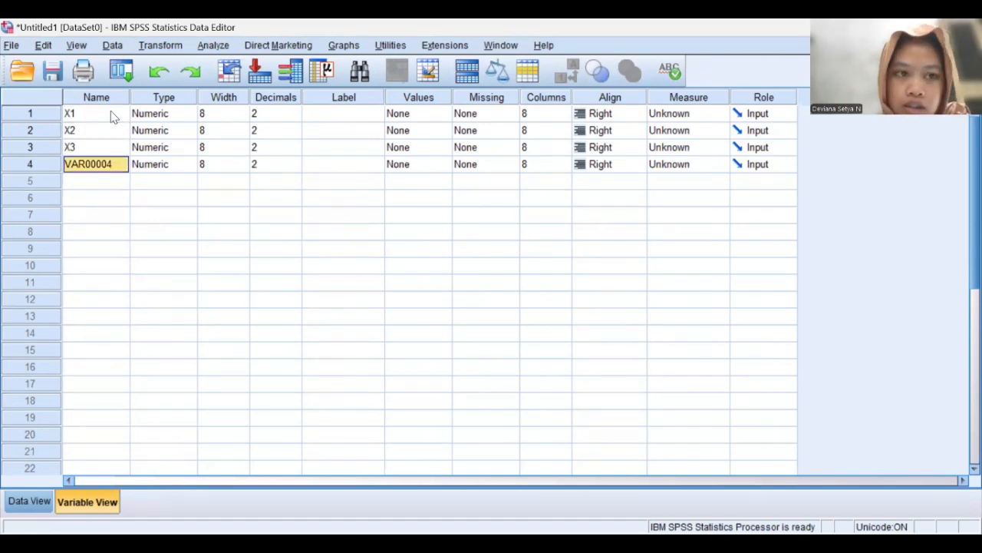
pyautogui.press('BackSpace')
pyautogui.write('Y')
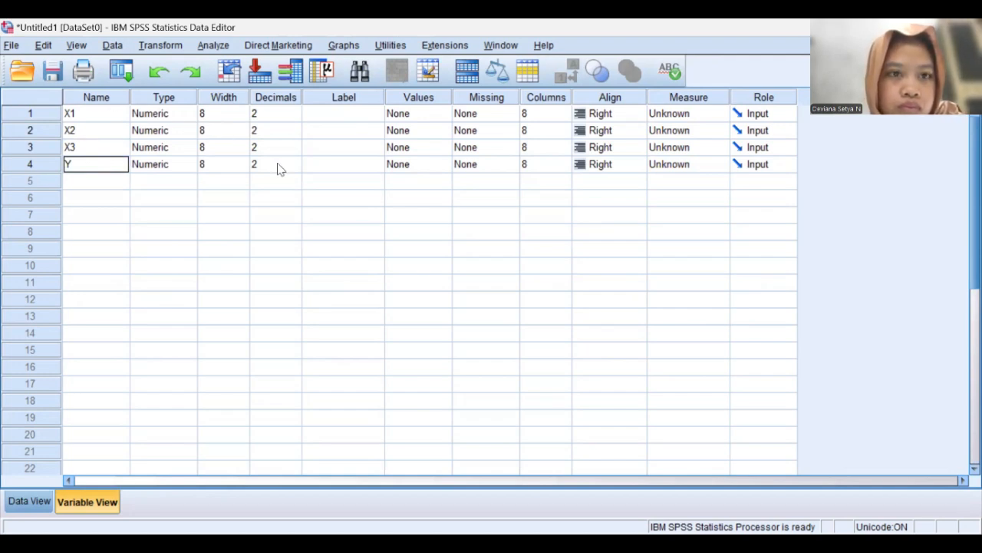
pyautogui.click(275, 113)
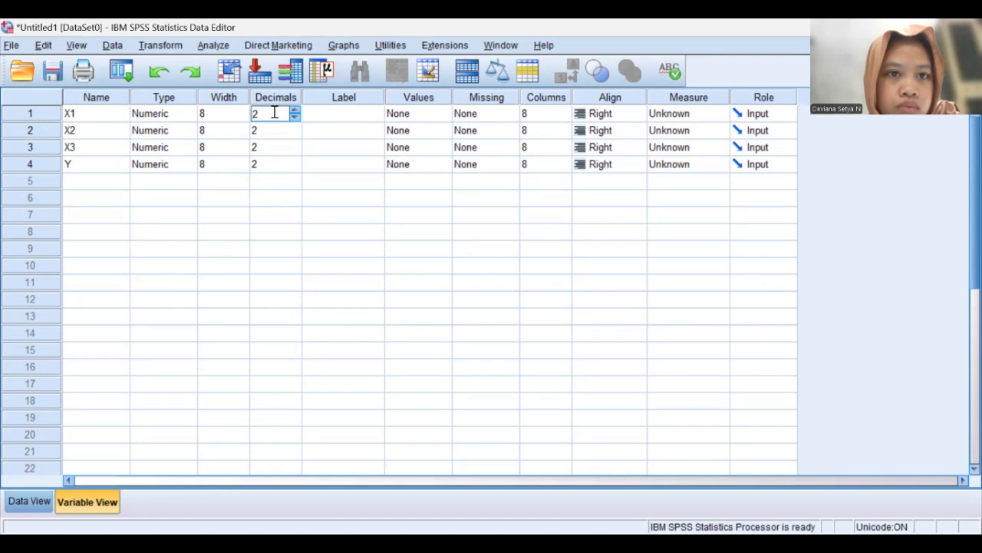
pyautogui.click(274, 131)
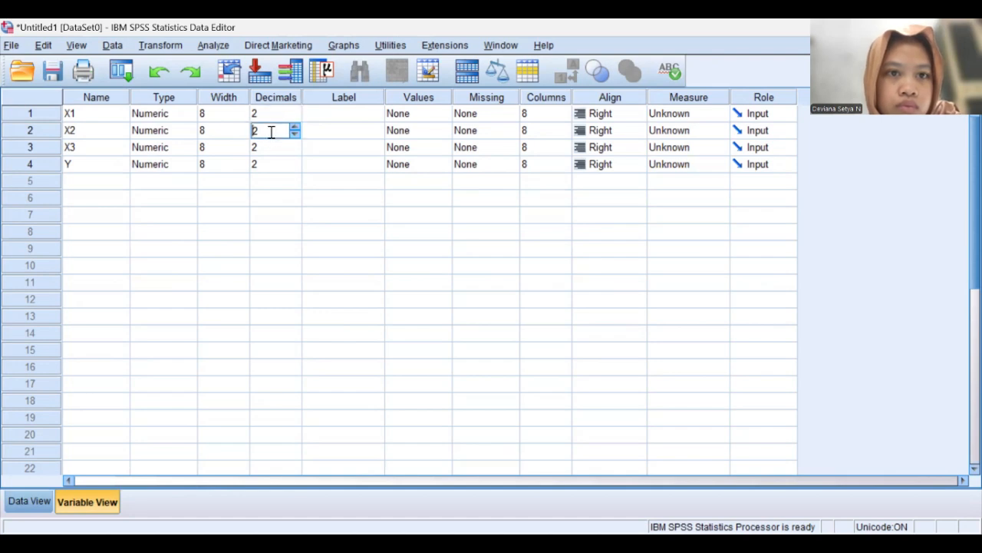
pyautogui.click(278, 180)
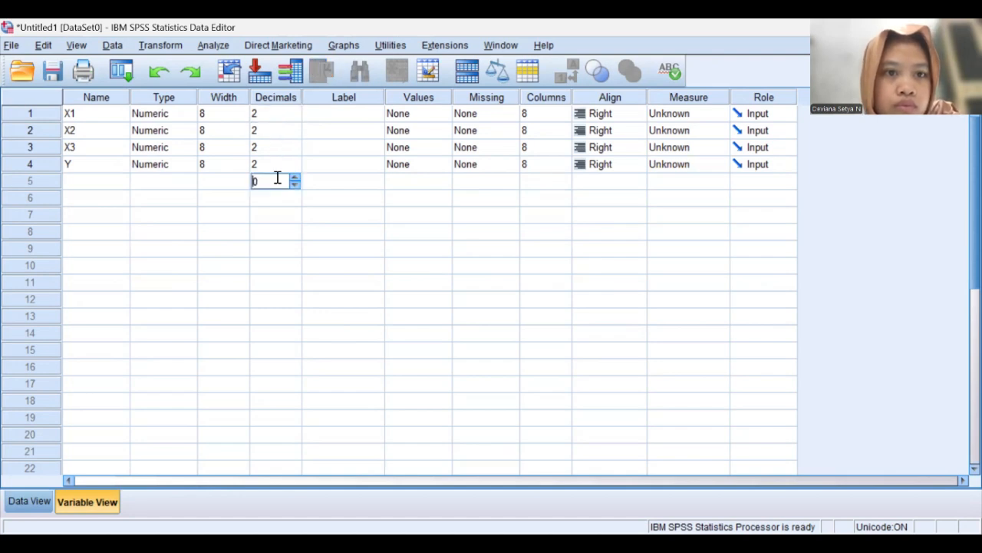
# Step: Label the variable X1 as Iklan Radio
pyautogui.click(338, 115)
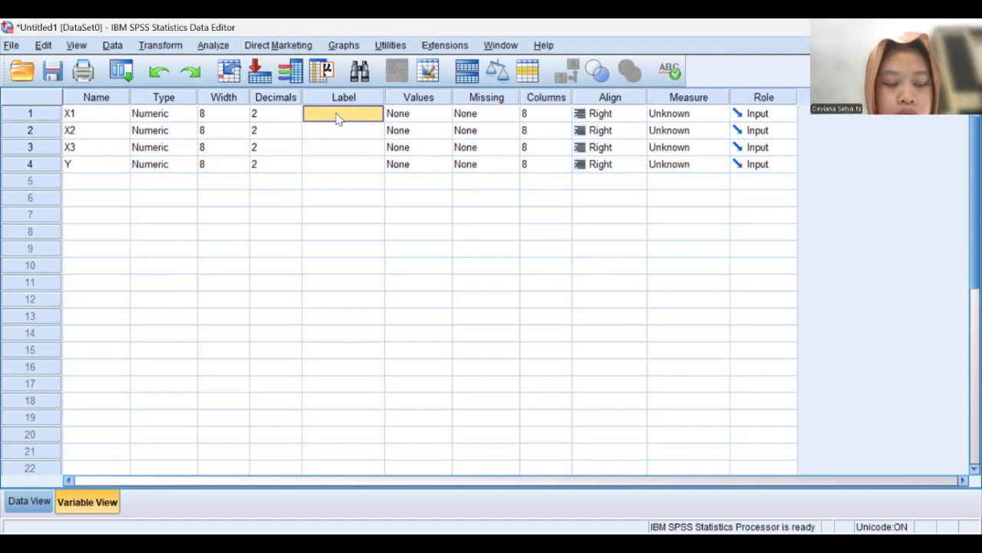
pyautogui.click(337, 113)
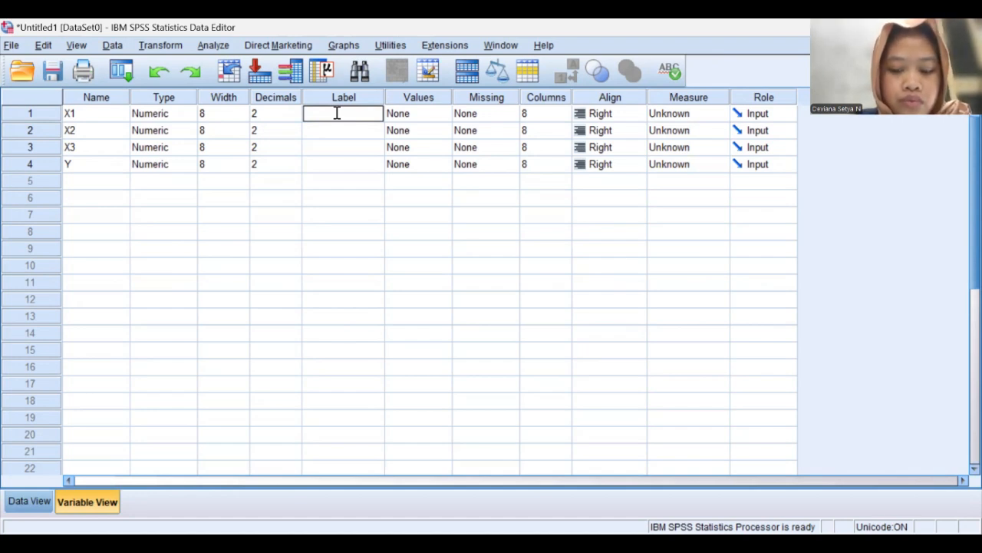
pyautogui.write('Ikla')
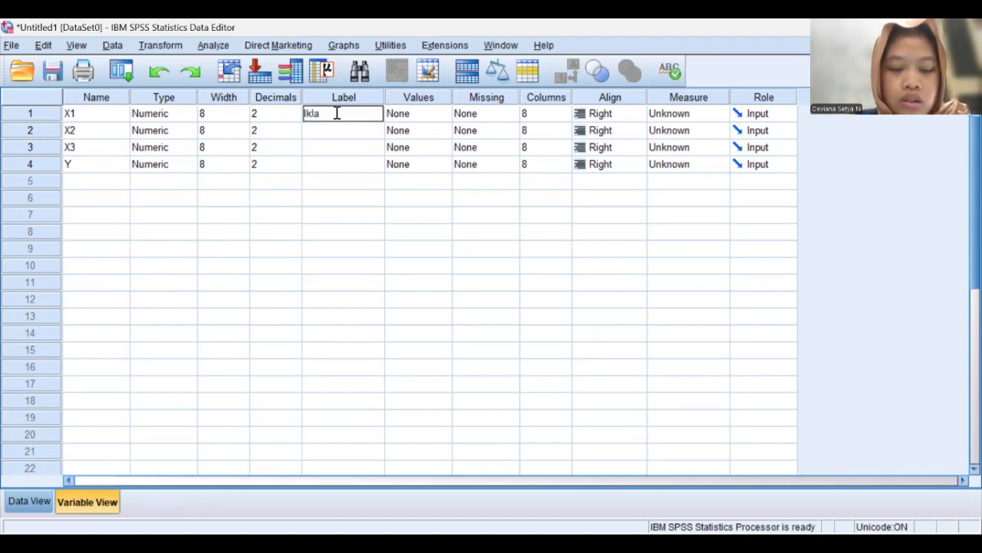
pyautogui.write('n Radio')
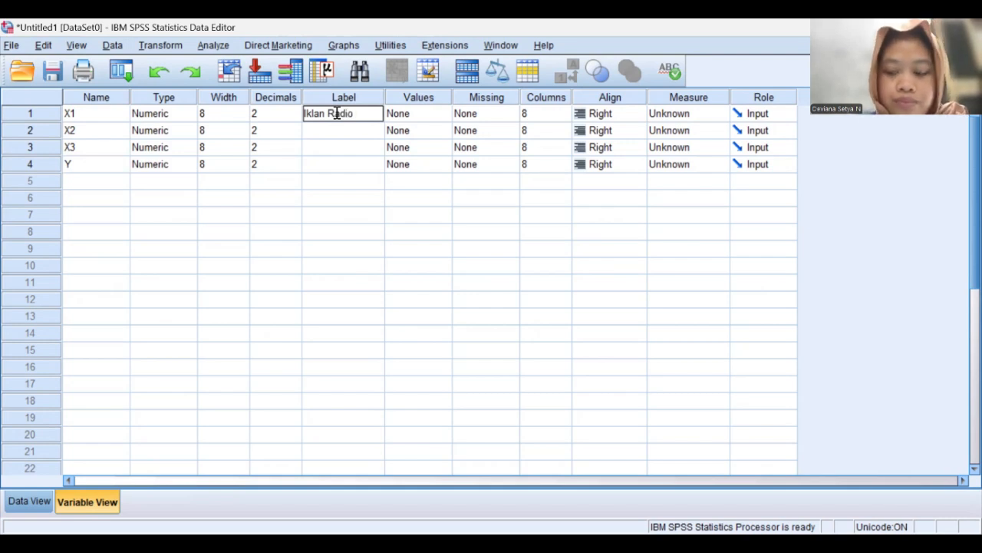
pyautogui.press('Return')
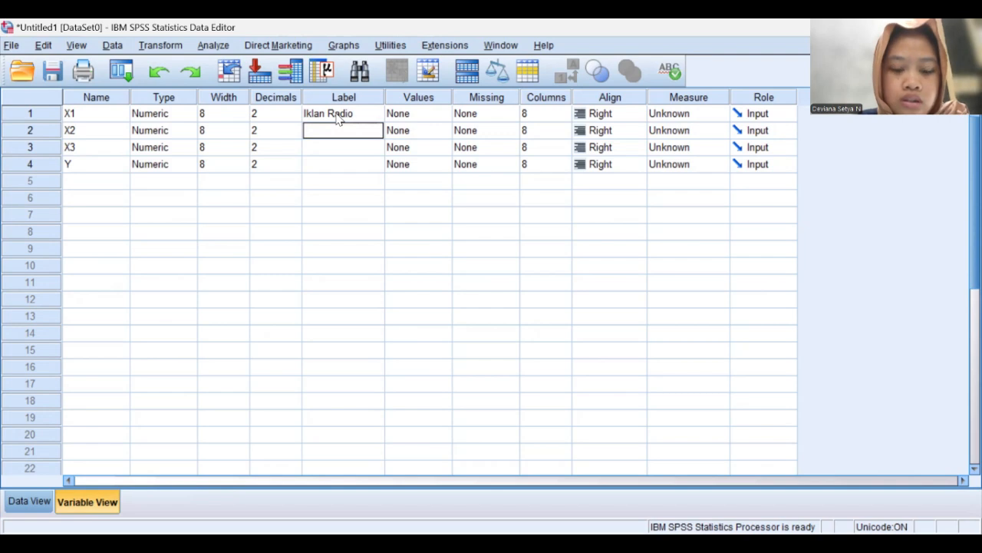
# Step: Label the variable X2 as Digital Marketing and X3 as Iklan Koran
pyautogui.write('Digit')
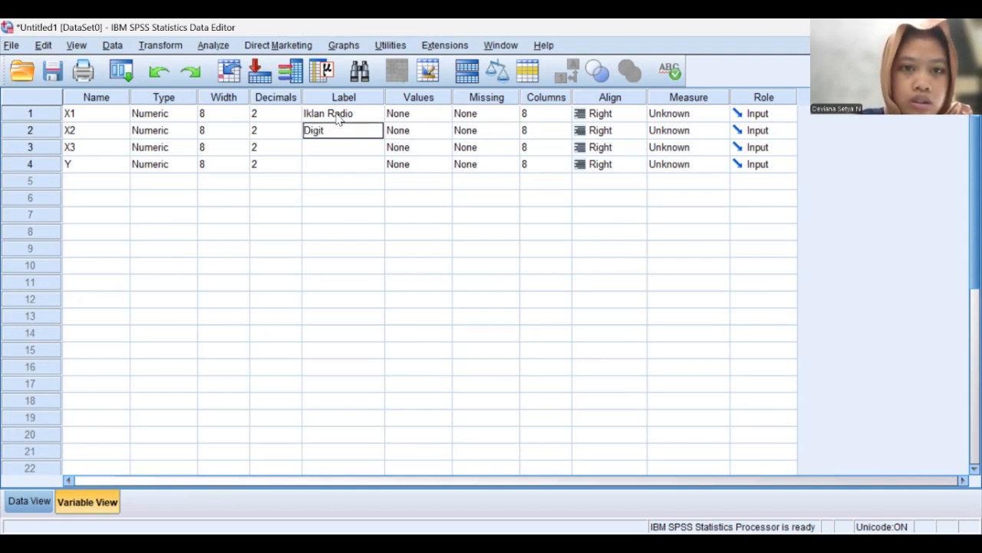
pyautogui.write('al Ma')
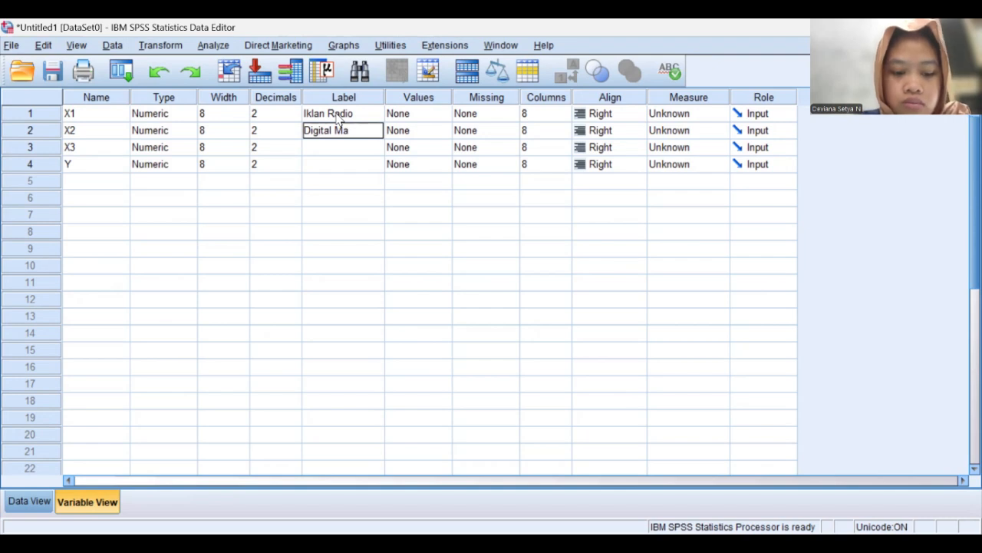
pyautogui.write('rketing')
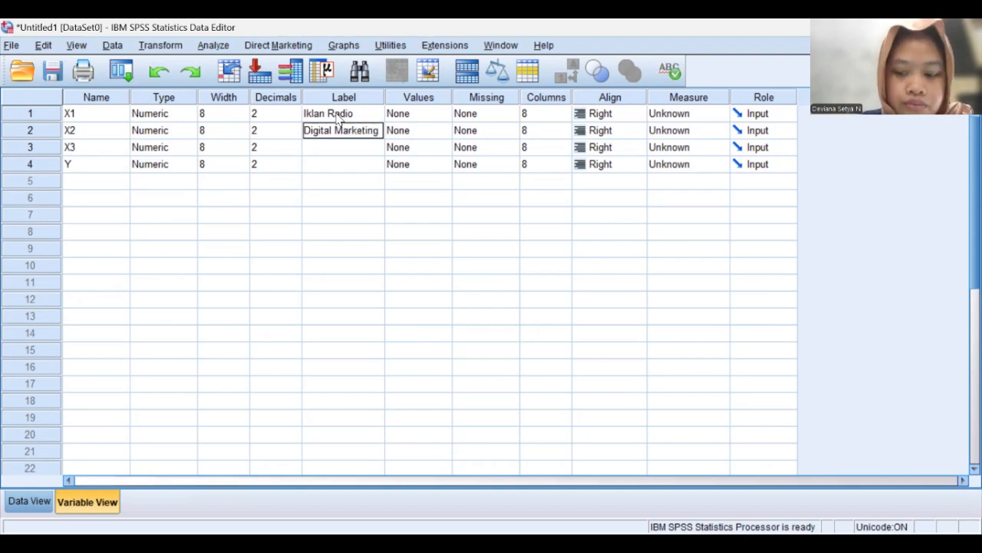
pyautogui.press('Return')
pyautogui.press('capslock')
pyautogui.write('Iklan Koran')
pyautogui.press('Return')
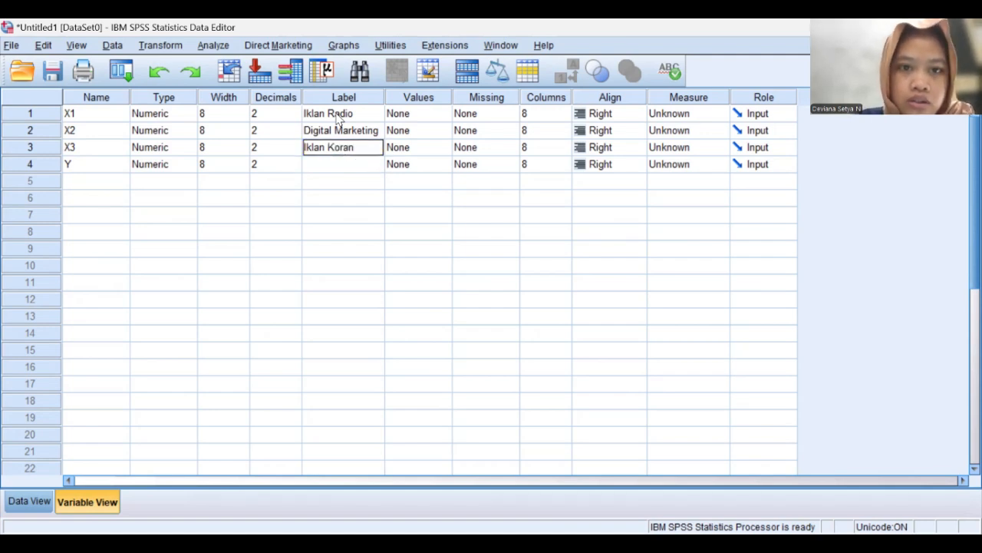
# Step: Label the variable Y as Keputusan Pembelian Variabel Y
pyautogui.press('capslock')
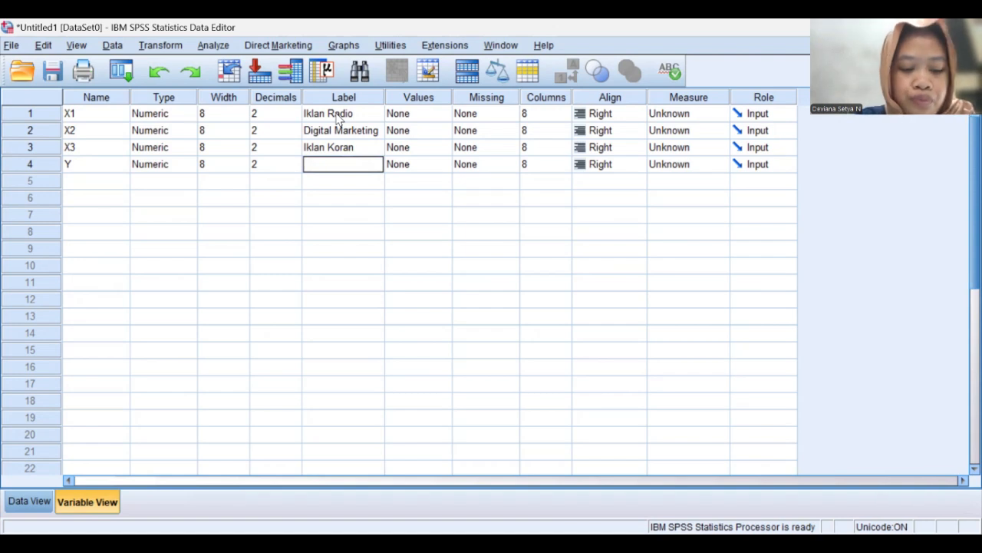
pyautogui.write('Kepr')
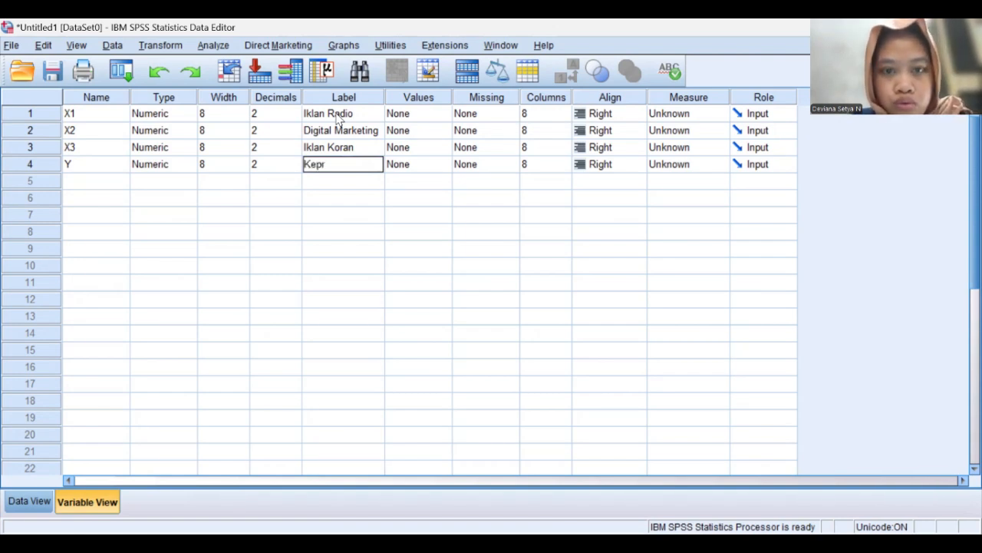
pyautogui.press('BackSpace')
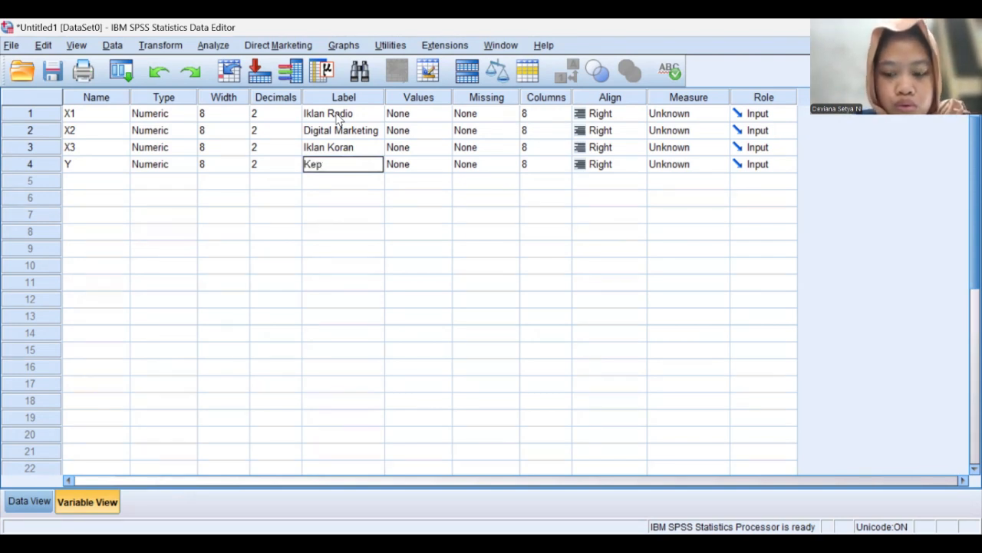
pyautogui.write('utusan P')
pyautogui.press('BackSpace')
pyautogui.write('Pembel')
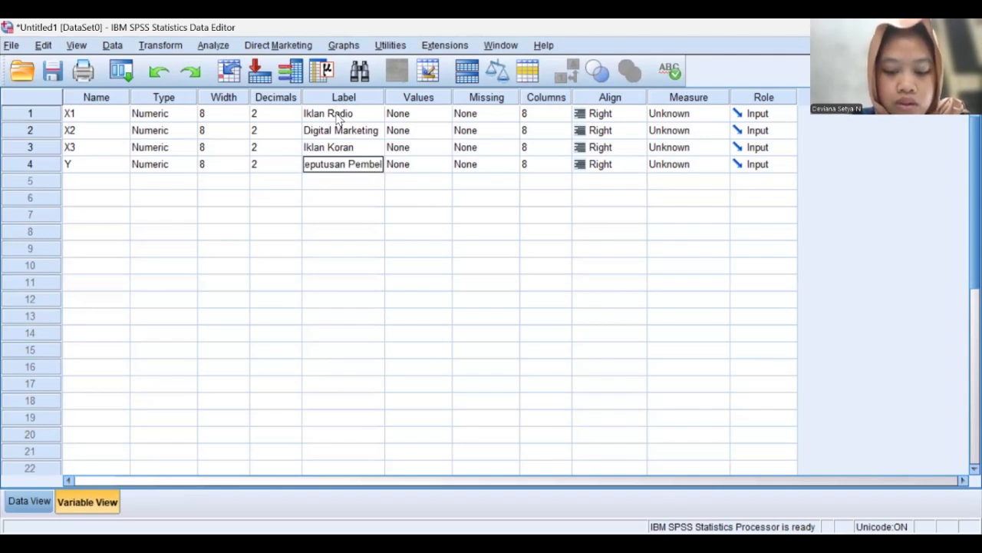
pyautogui.write('ian')
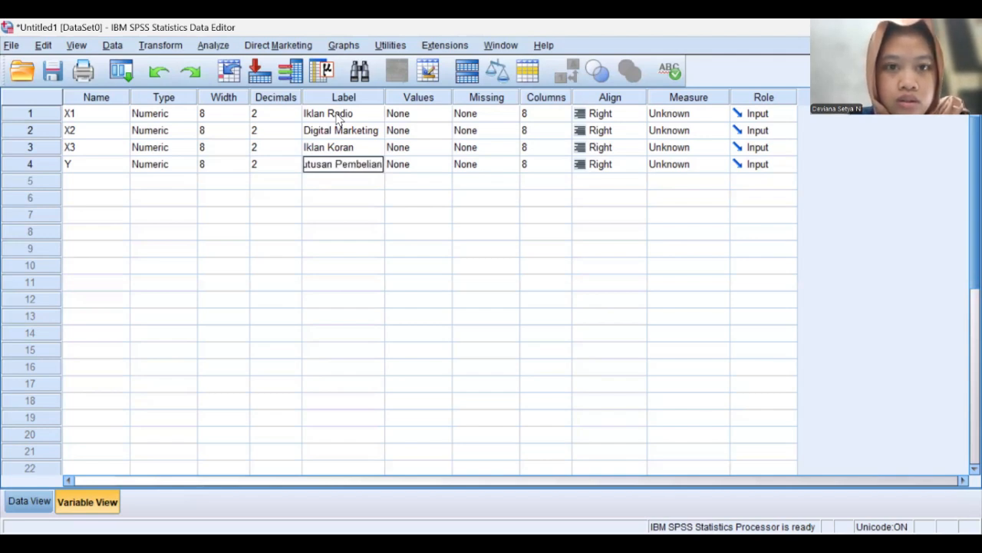
pyautogui.write(' Va')
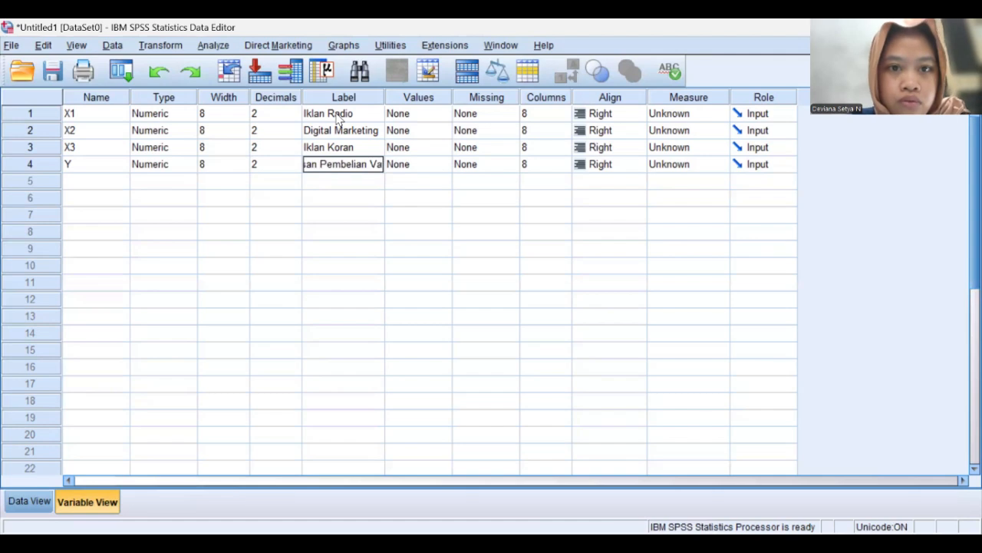
pyautogui.write('riabe')
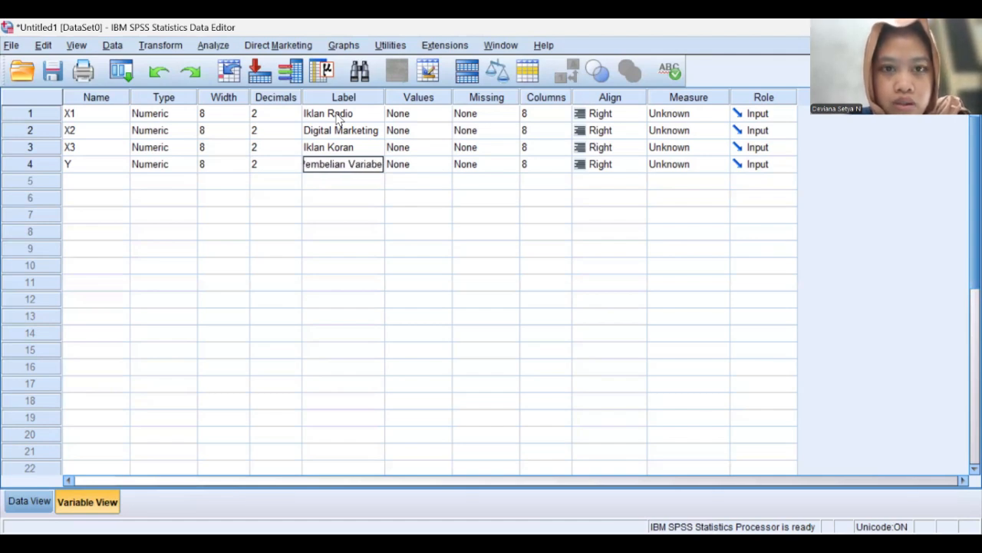
pyautogui.write('l Y')
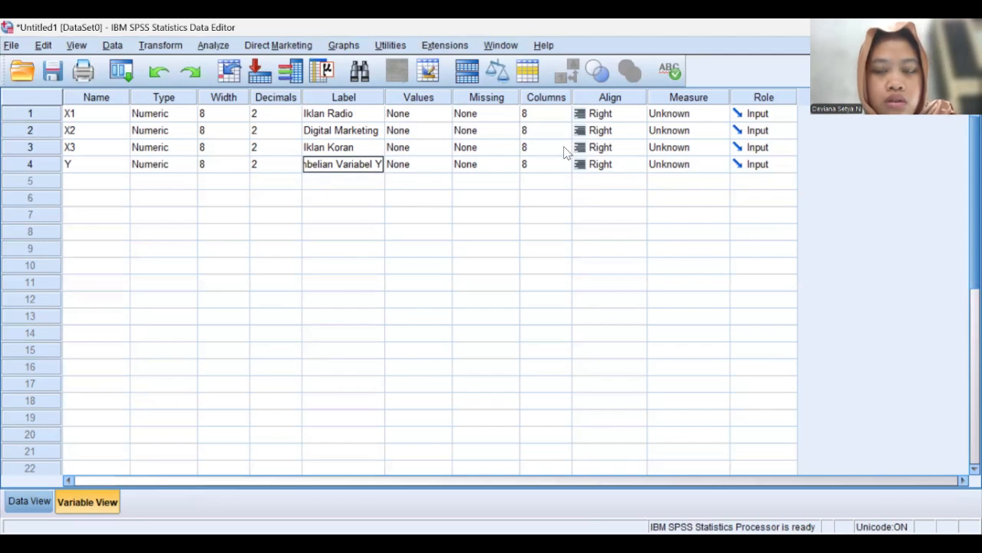
# Step: Set the measurement level of the variables X1, X2 and X3 to Scale
pyautogui.click(684, 116)
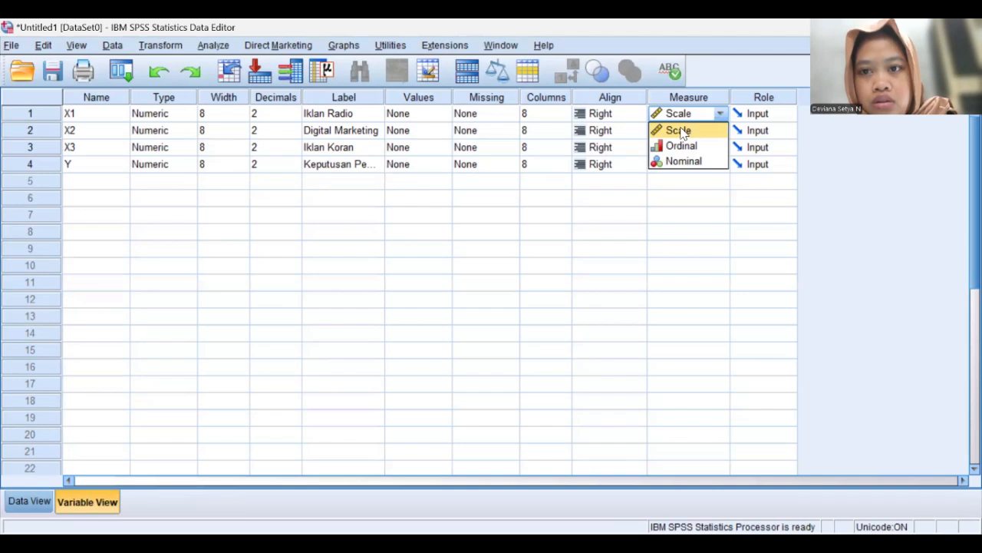
pyautogui.click(683, 132)
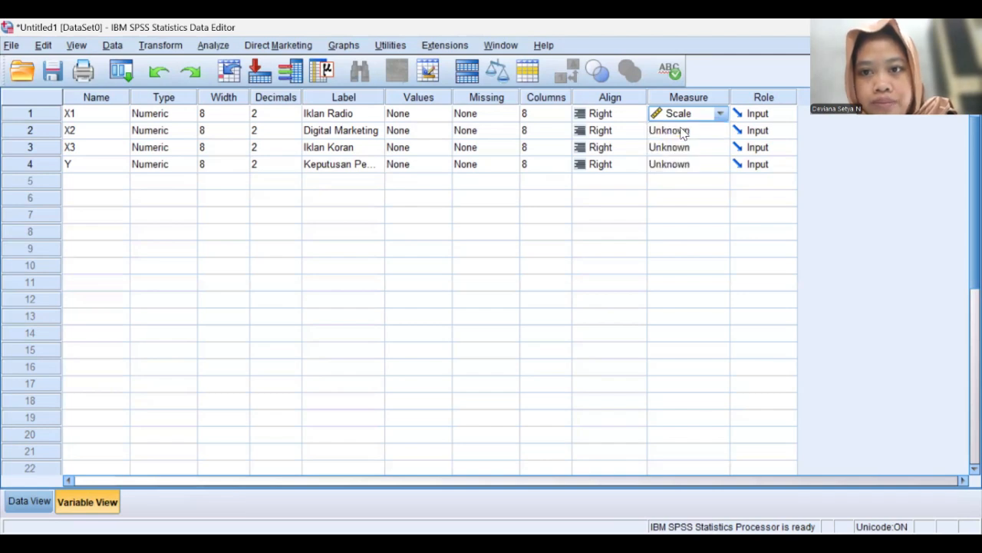
pyautogui.click(683, 132)
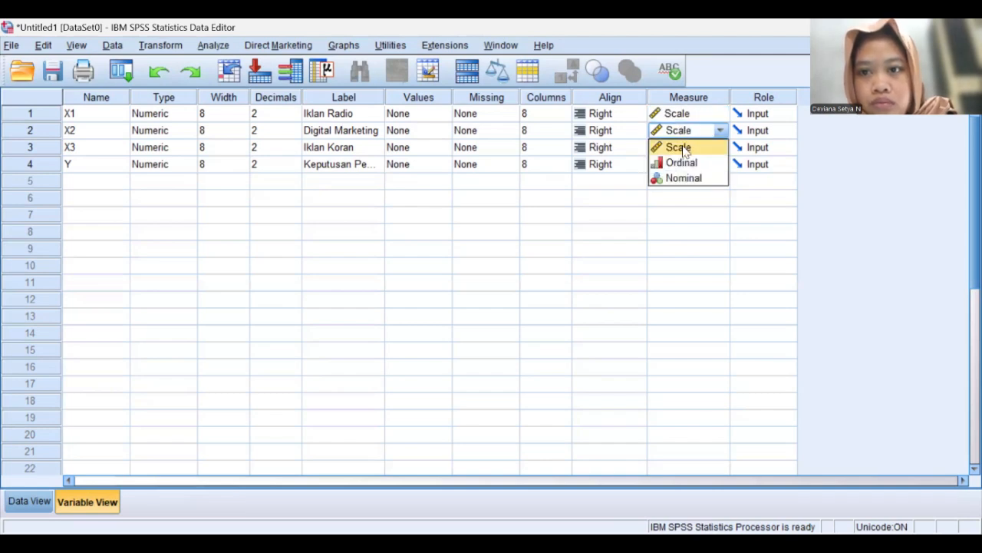
pyautogui.click(683, 148)
pyautogui.click(686, 150)
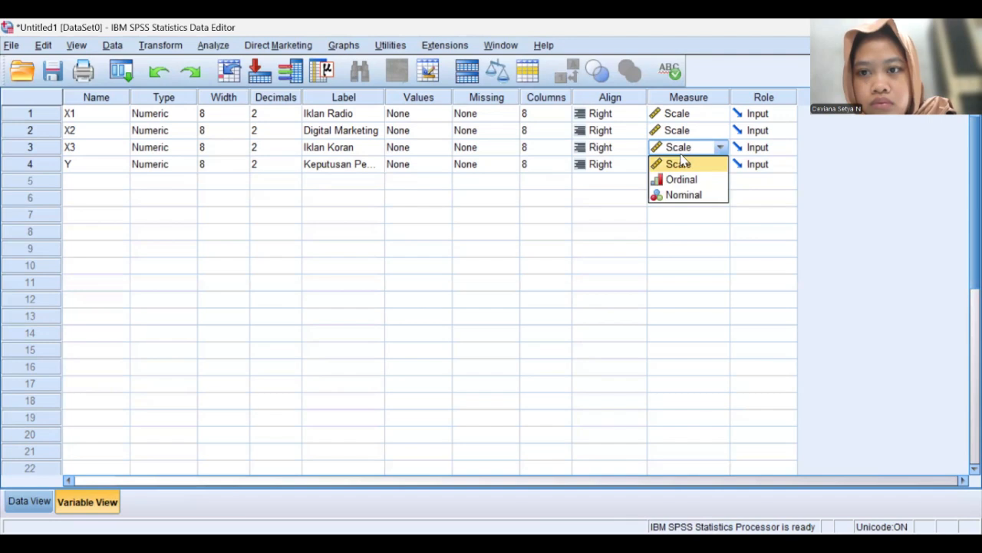
pyautogui.click(683, 164)
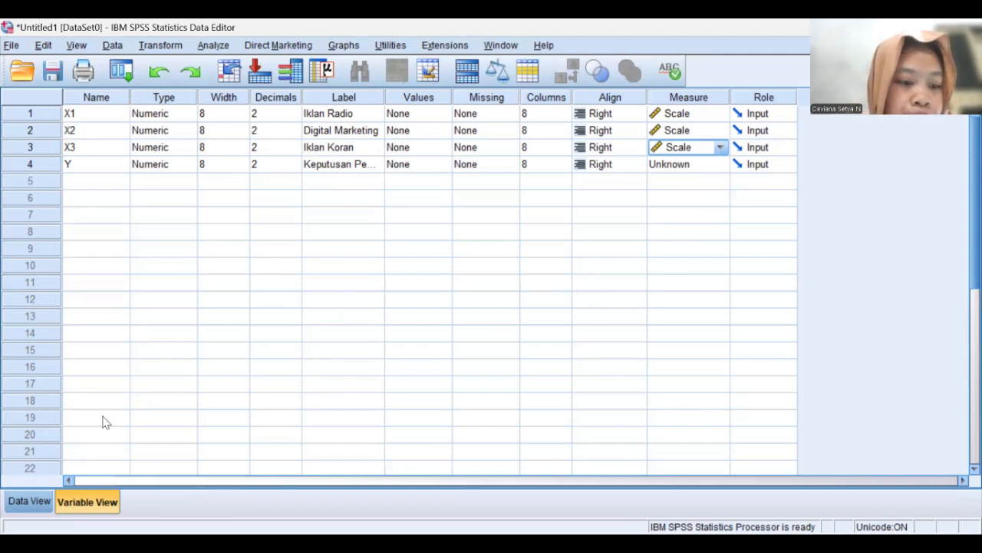
# Step: Return to the data values, start a linear regression and assign Keputusan Pembelian Variabel Y as the dependent variable
pyautogui.click(29, 501)
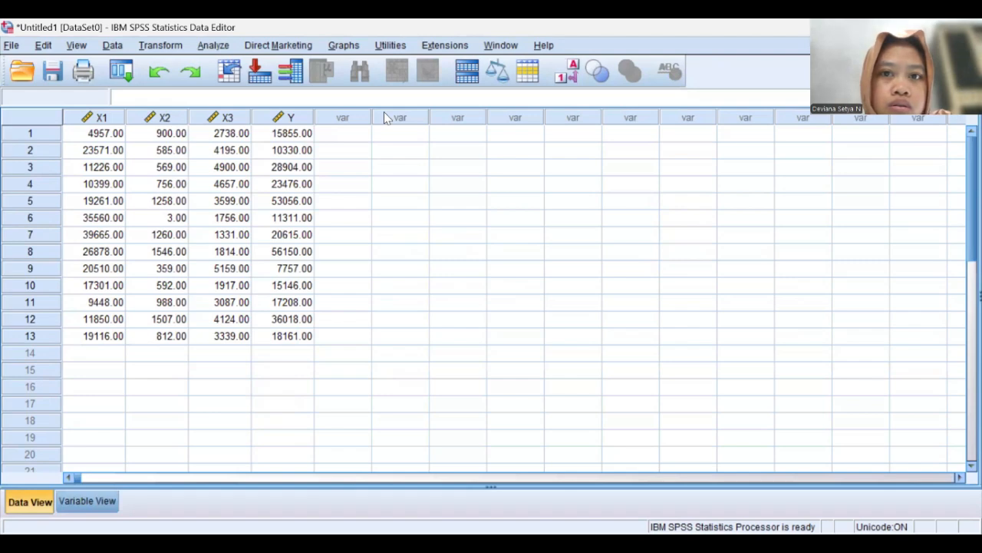
pyautogui.click(218, 46)
pyautogui.click(212, 46)
pyautogui.click(212, 47)
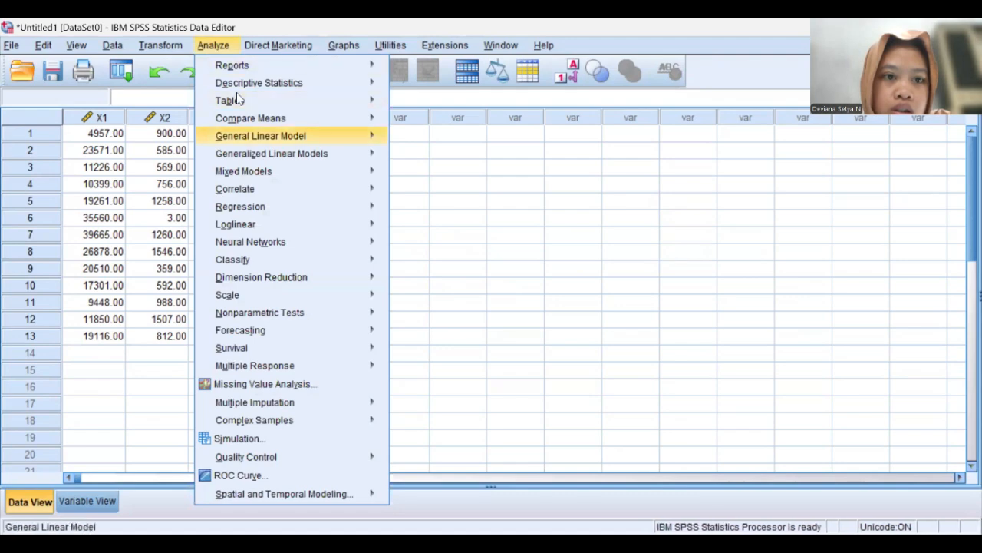
pyautogui.moveTo(258, 207)
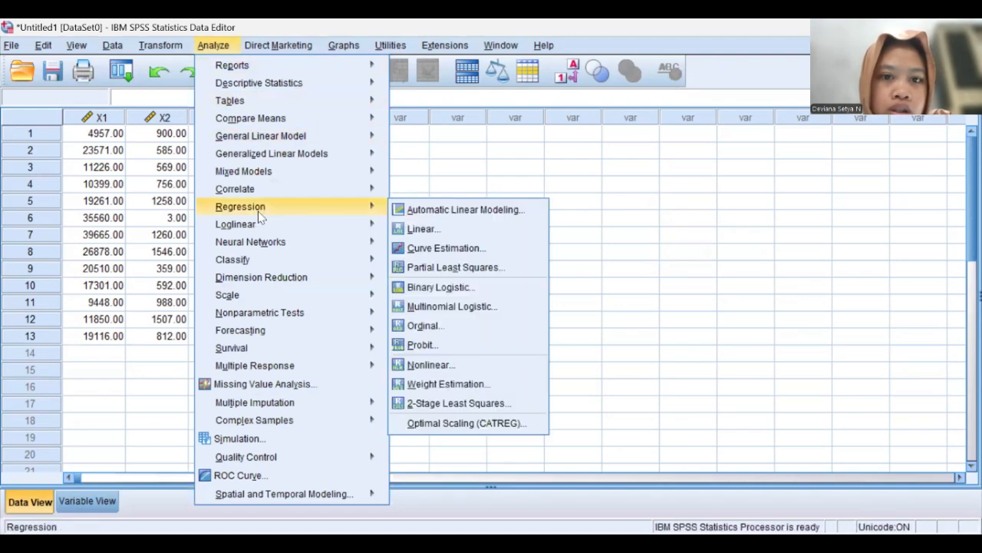
pyautogui.click(427, 231)
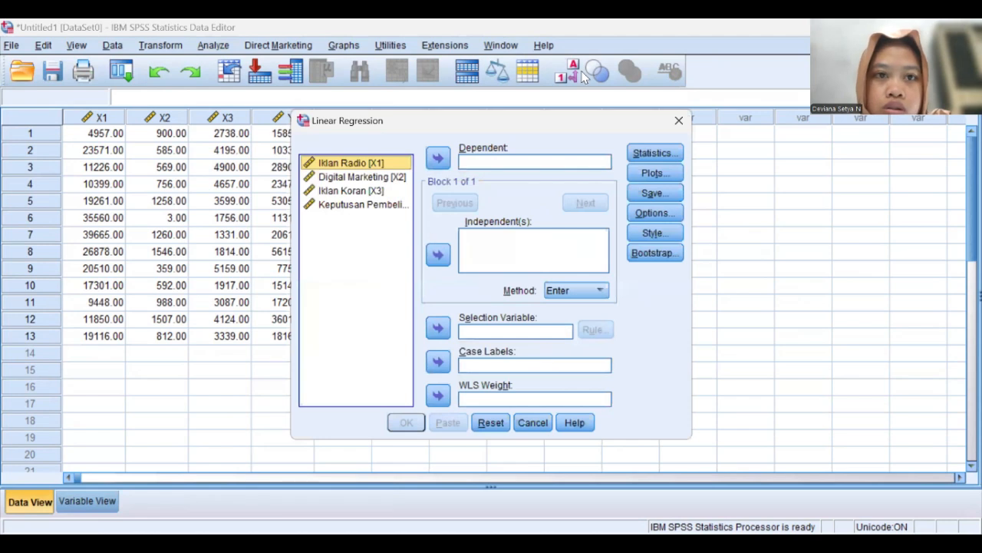
pyautogui.click(464, 123)
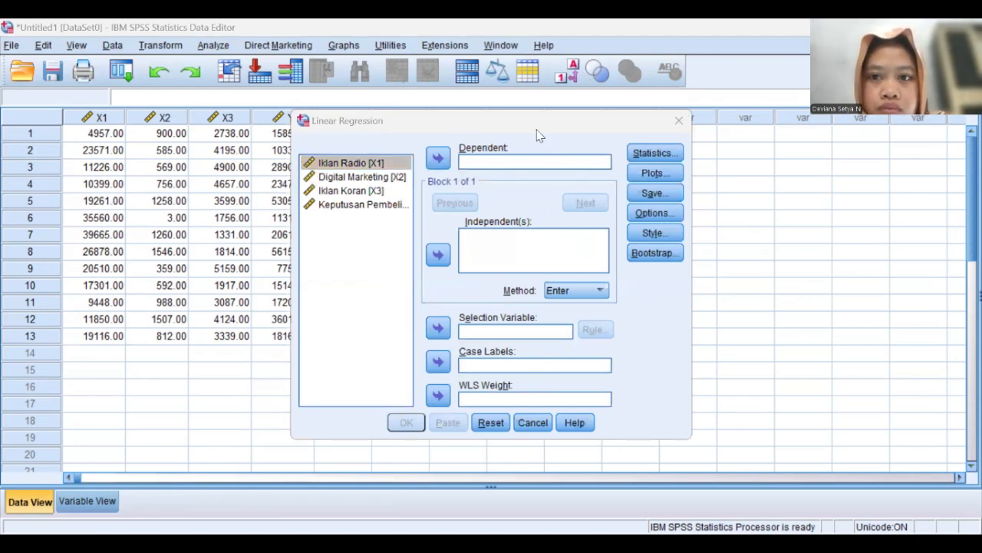
pyautogui.moveTo(537, 127); pyautogui.dragTo(588, 144)
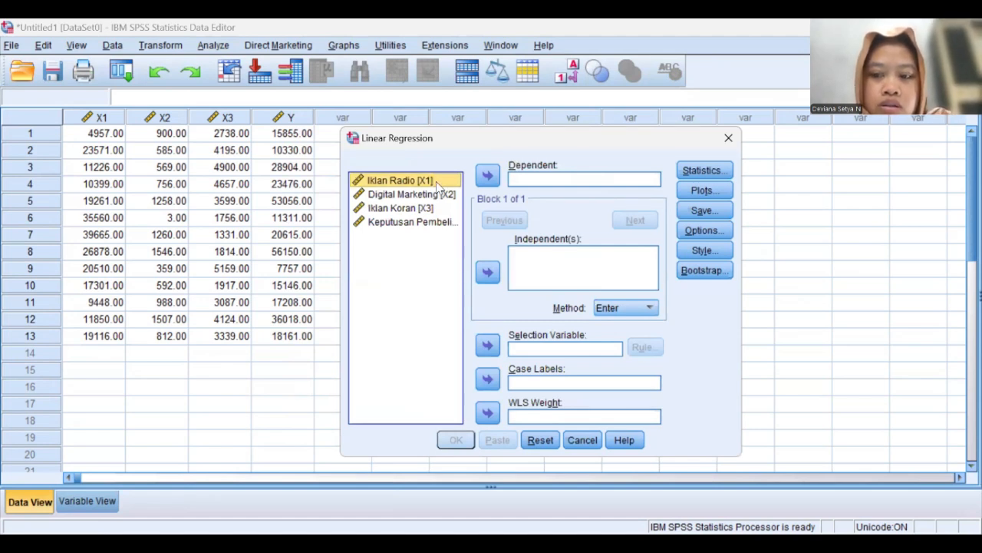
pyautogui.click(432, 222)
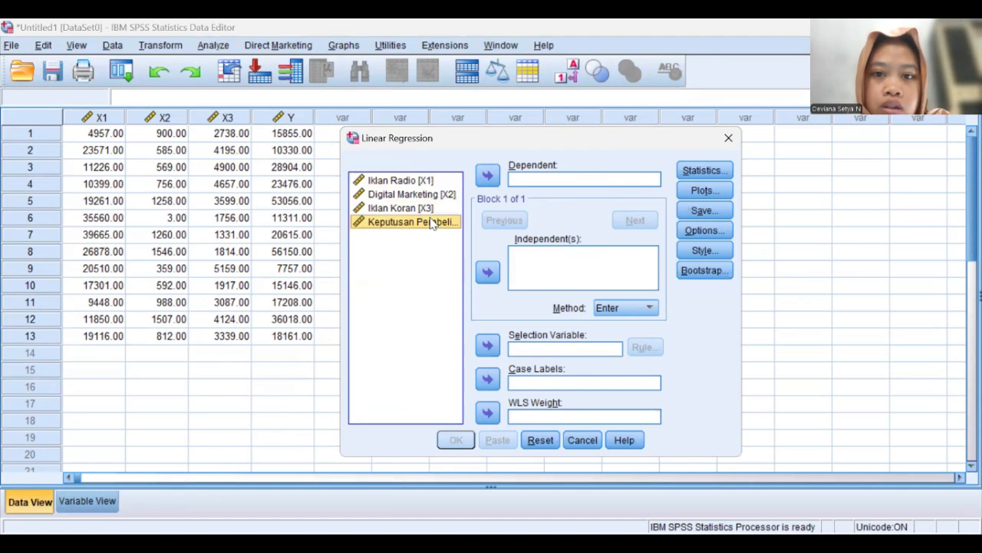
pyautogui.click(488, 176)
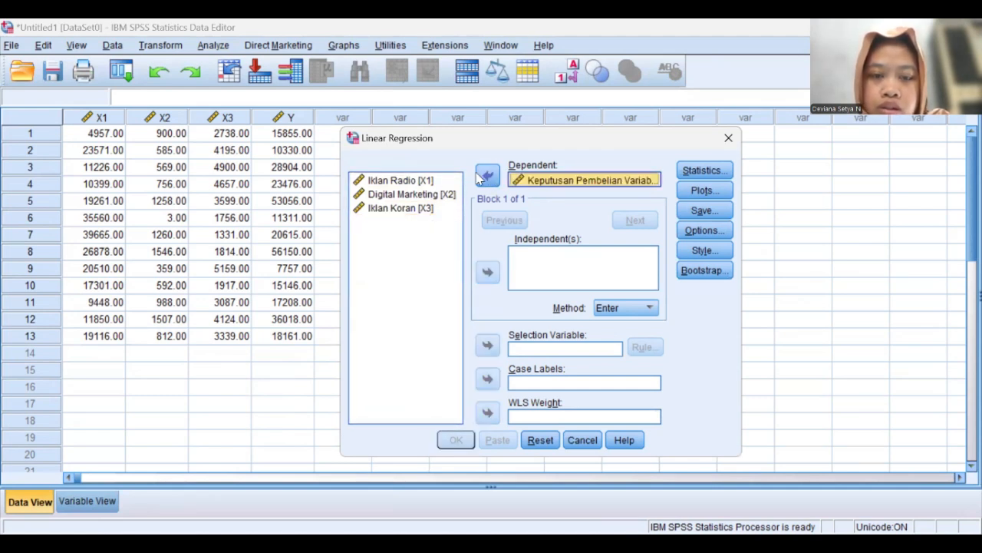
# Step: Assign Iklan Radio [X1], Digital Marketing [X2] and Iklan Koran [X3] as the independent variables of the linear regression
pyautogui.click(422, 183)
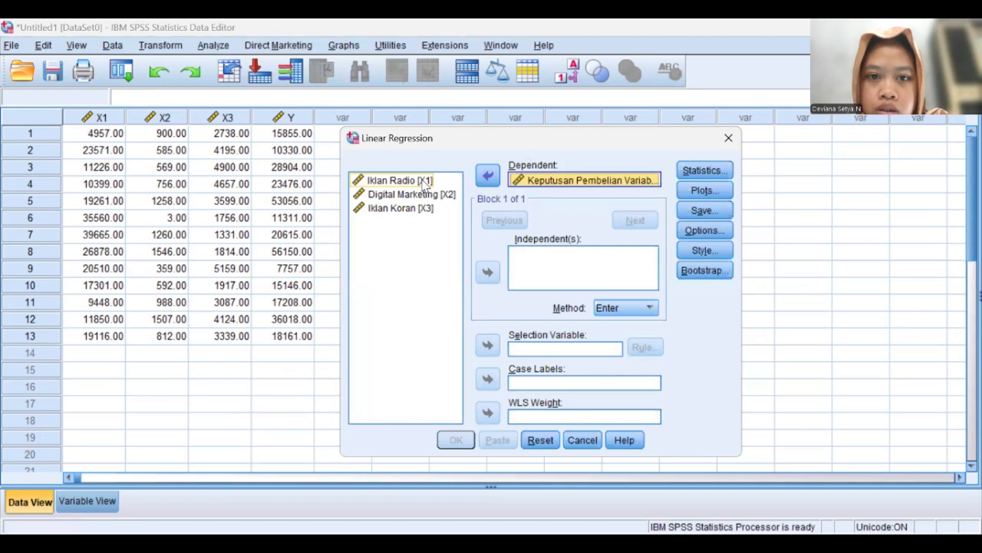
pyautogui.click(424, 185)
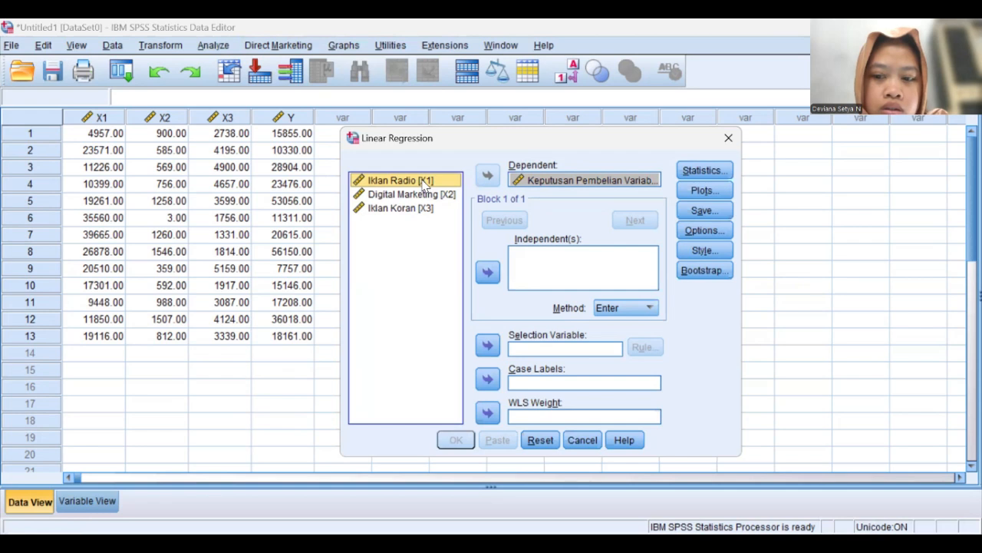
pyautogui.click(488, 273)
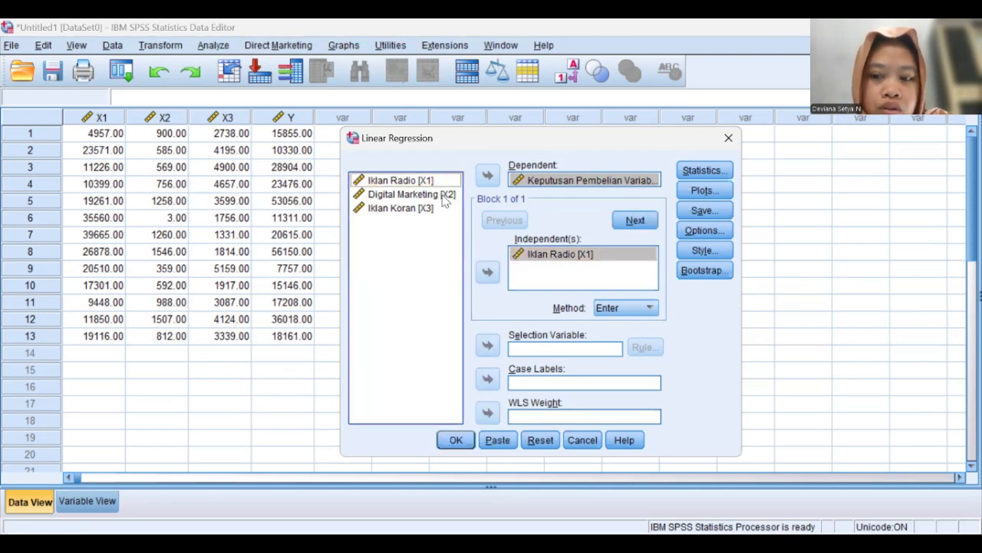
pyautogui.click(445, 197)
pyautogui.click(489, 274)
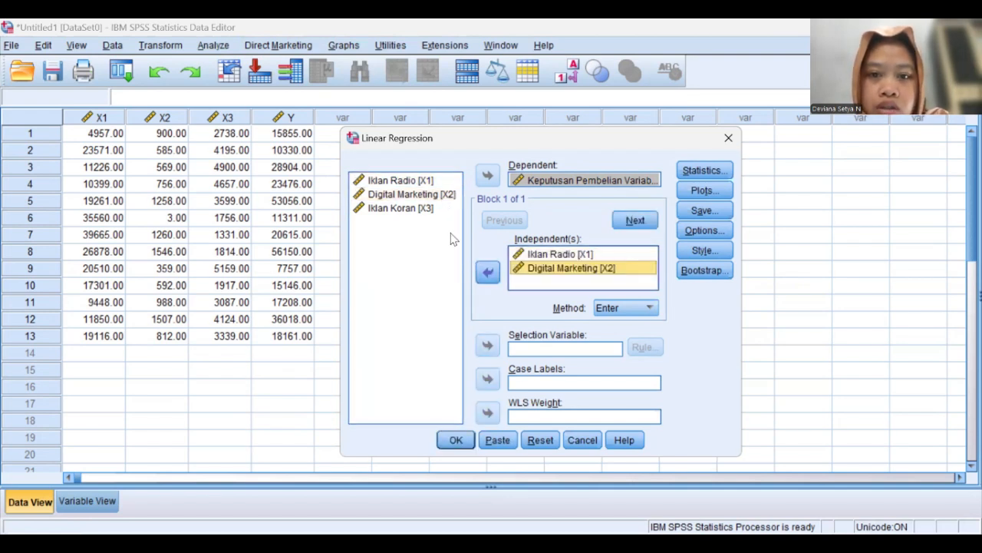
pyautogui.click(423, 209)
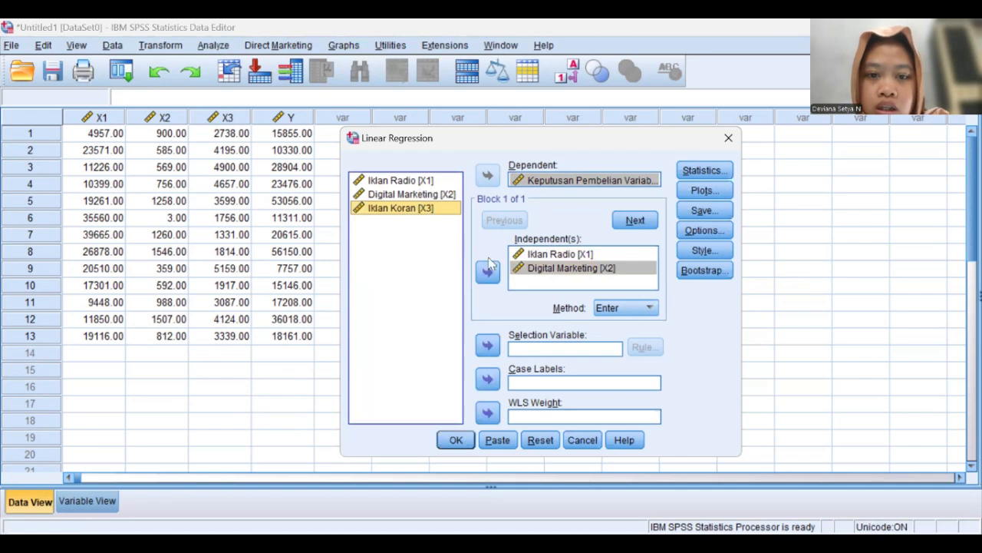
pyautogui.click(488, 273)
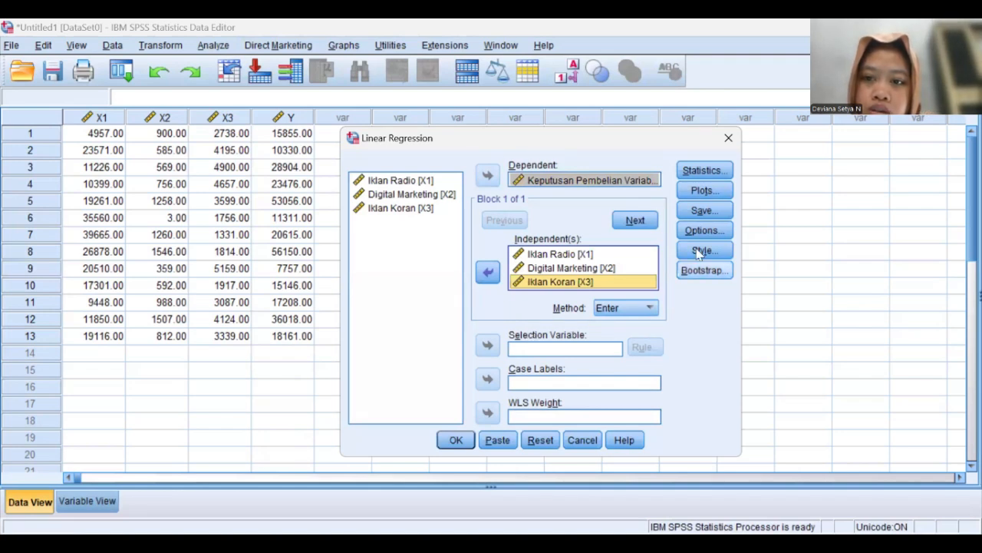
# Step: Add collinearity diagnostics to the regression statistics, keeping Estimates and Model fit enabled
pyautogui.click(695, 173)
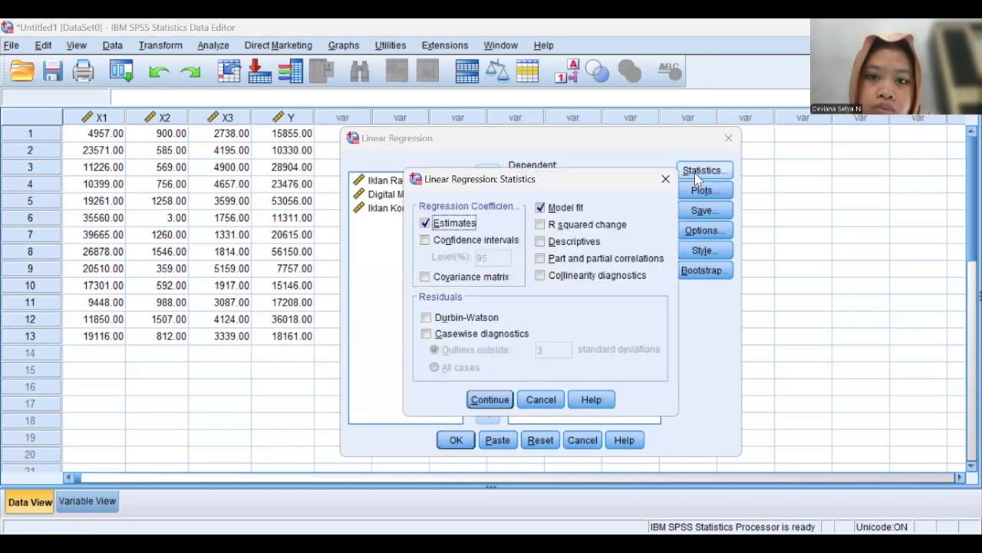
pyautogui.click(543, 274)
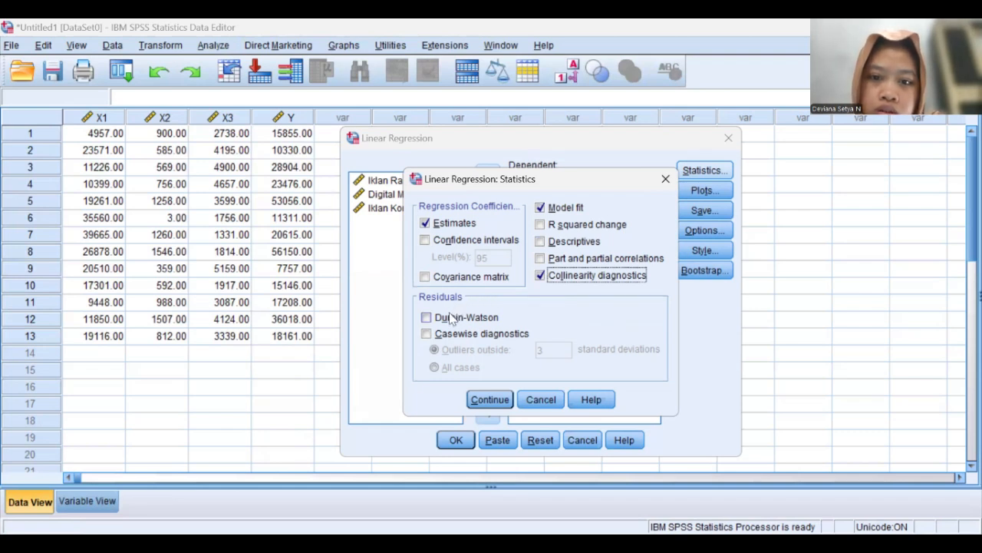
pyautogui.click(487, 400)
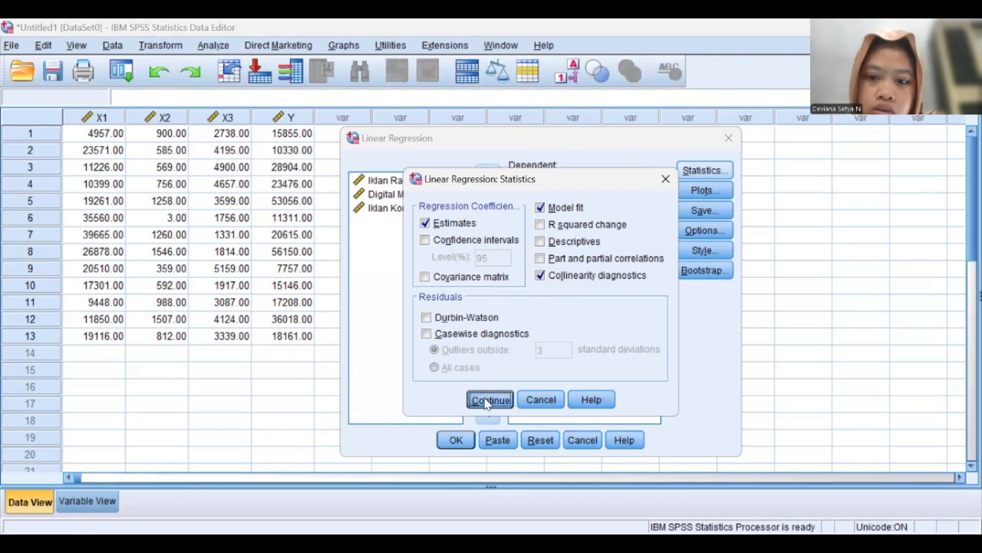
# Step: Set up a residual scatterplot with *SRESID on Y and *ZPRED on X, and include a histogram and normal probability plot
pyautogui.click(703, 192)
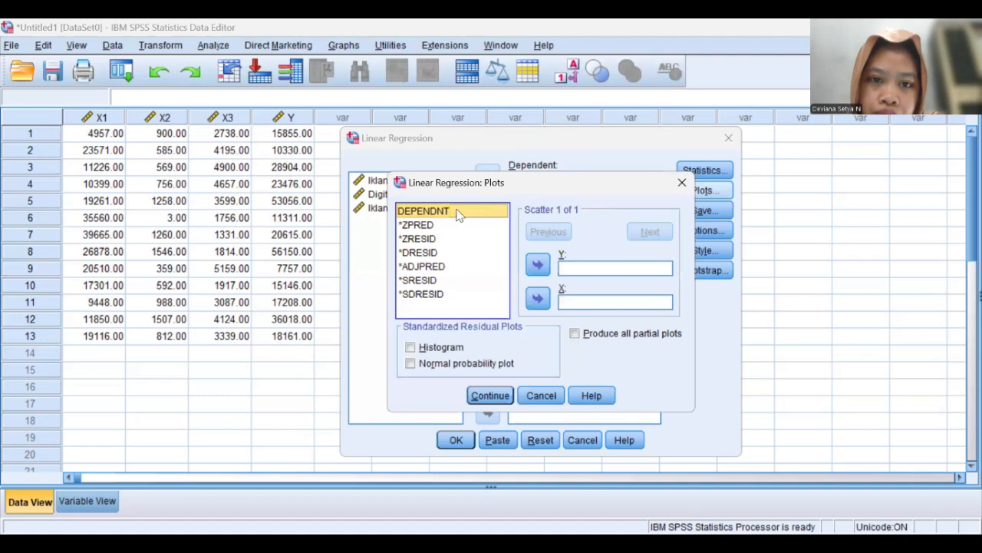
pyautogui.click(434, 280)
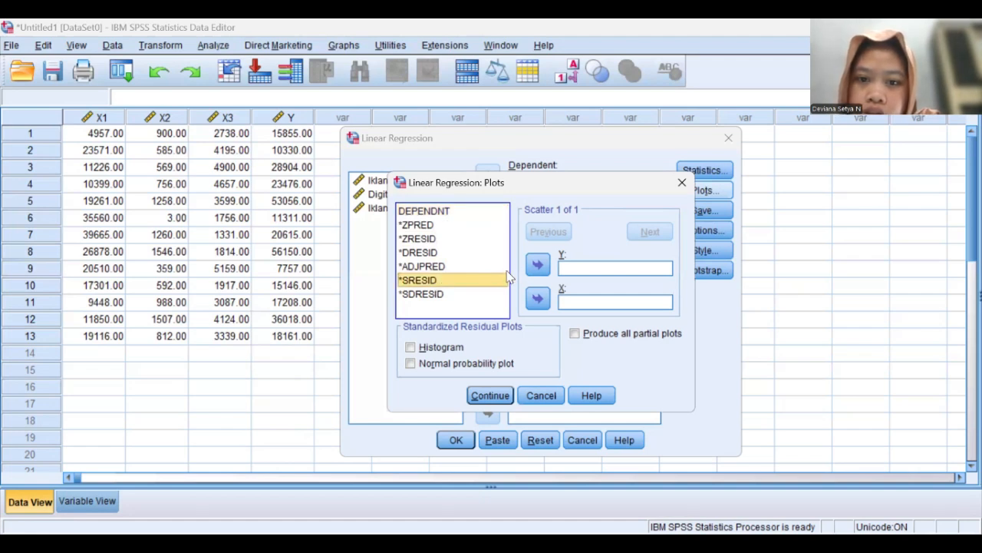
pyautogui.click(538, 265)
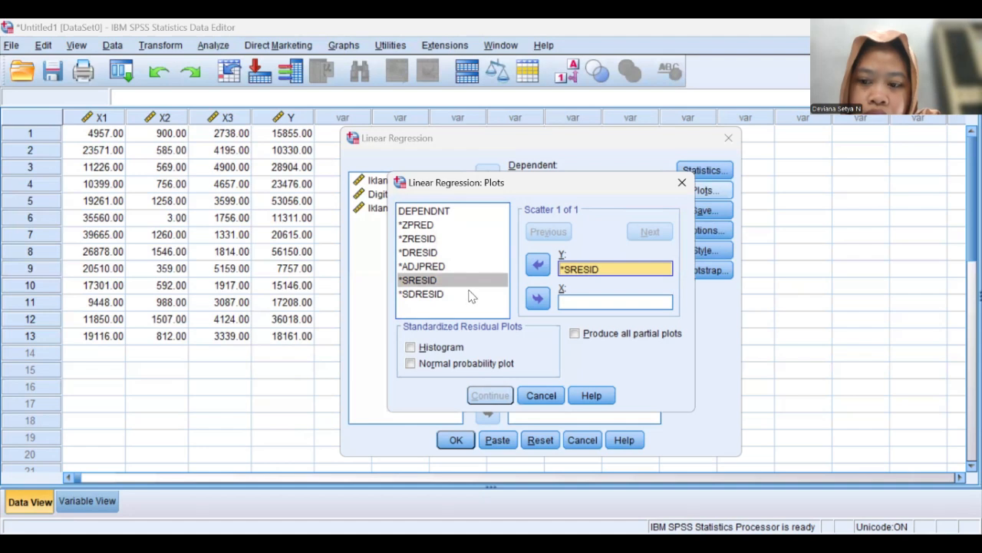
pyautogui.click(446, 224)
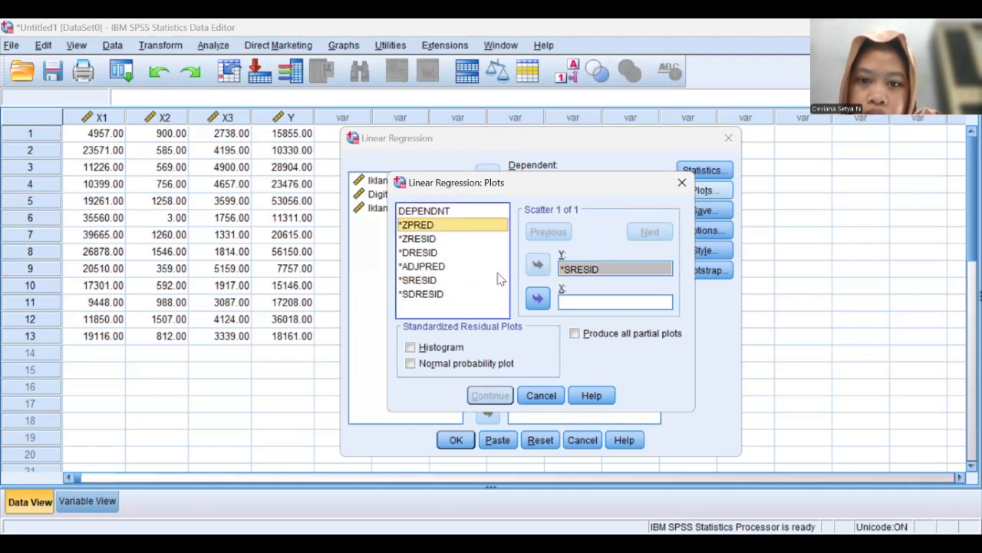
pyautogui.click(538, 299)
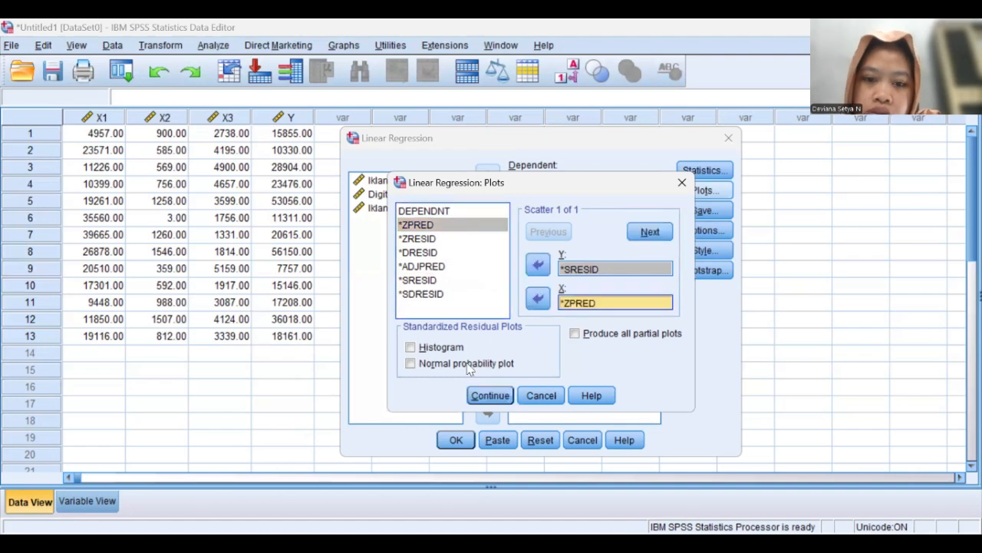
pyautogui.click(411, 347)
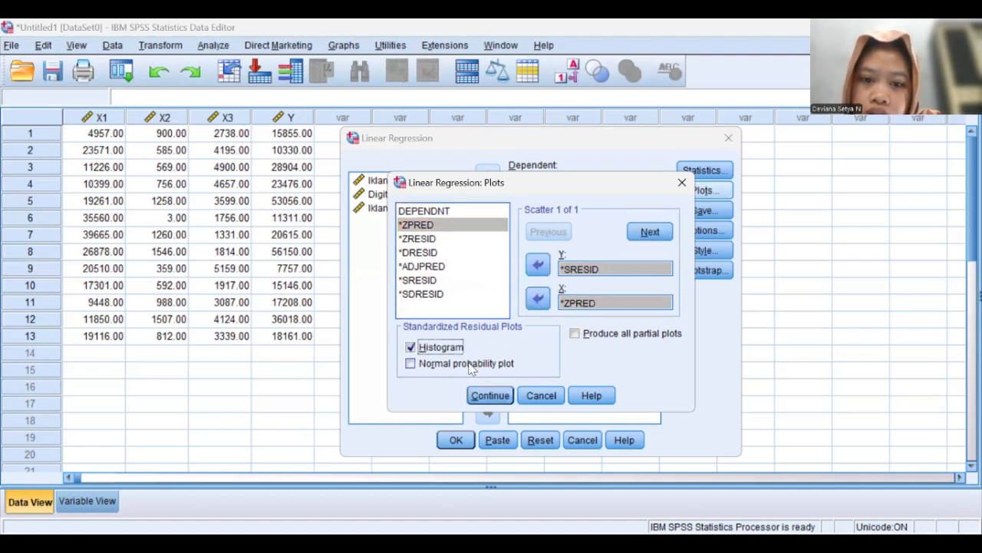
pyautogui.click(413, 365)
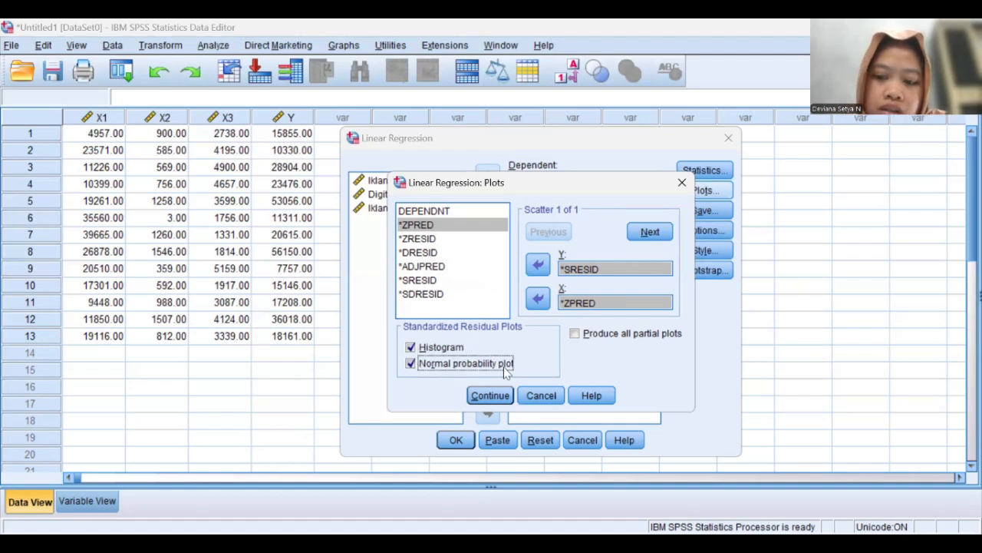
pyautogui.click(490, 395)
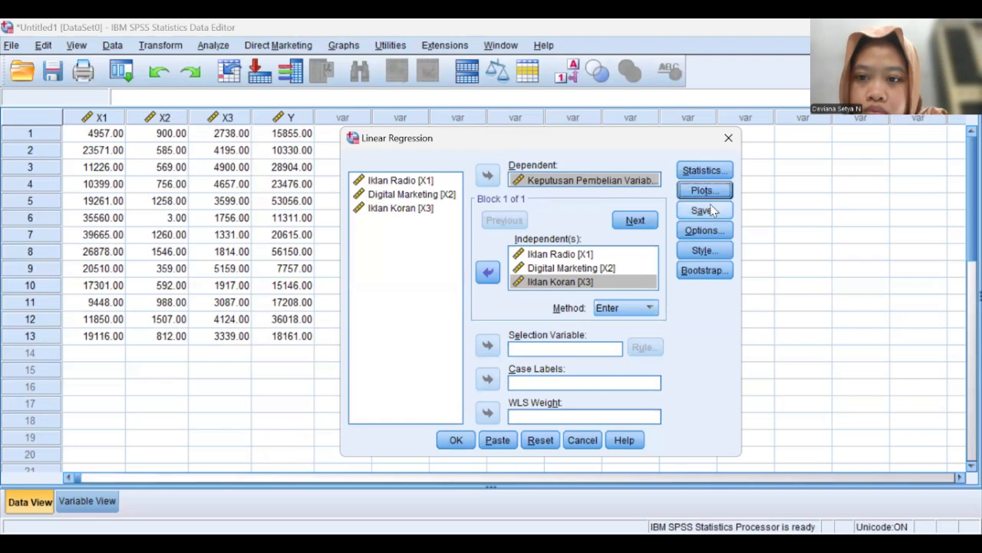
# Step: Choose to save the unstandardized residuals as a new variable and run the linear regression
pyautogui.click(711, 212)
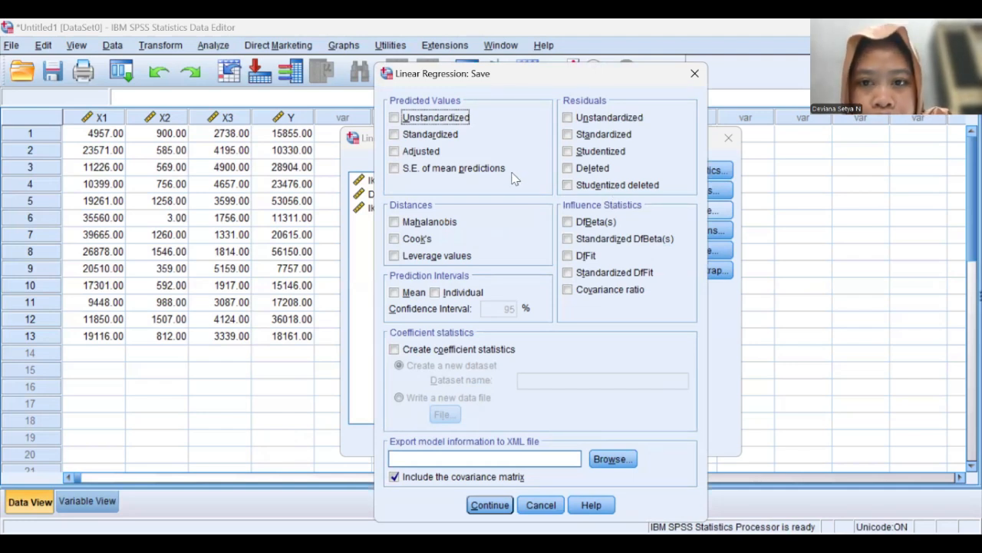
pyautogui.click(567, 118)
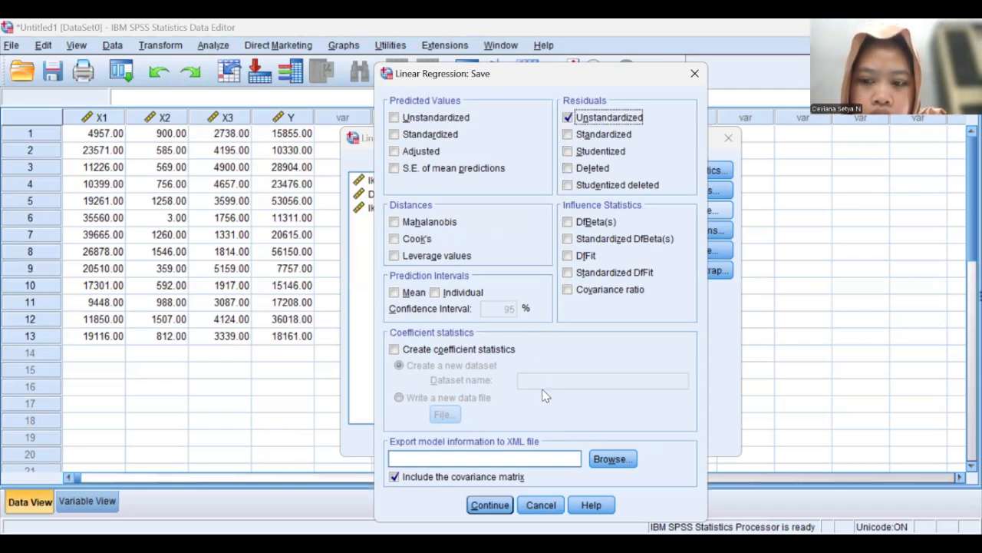
pyautogui.click(491, 506)
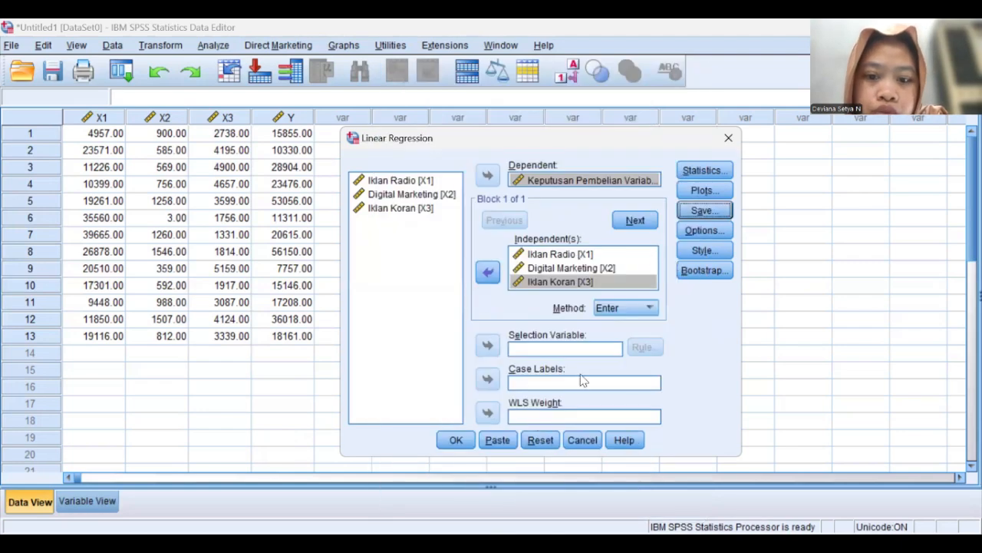
pyautogui.click(456, 440)
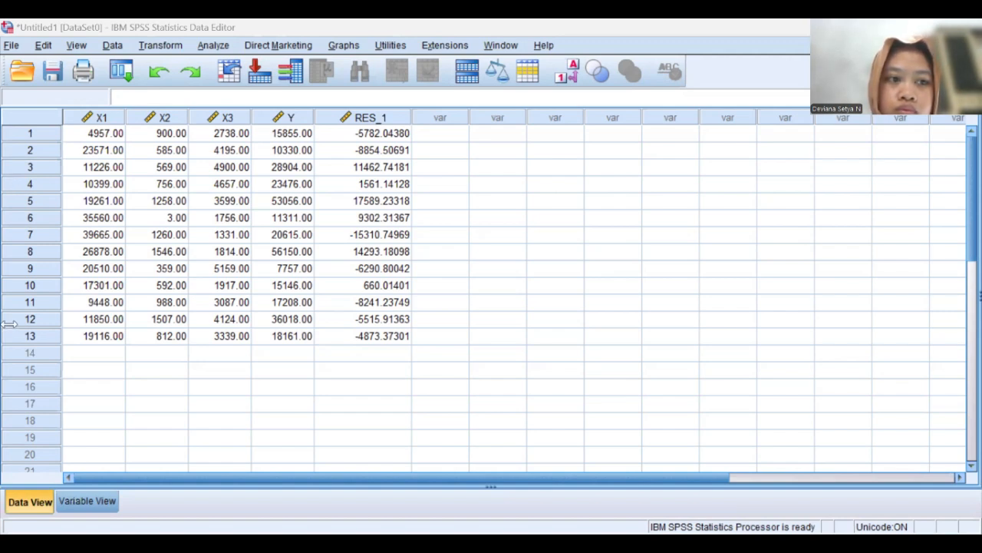
# Step: Examine the saved residuals by selecting the whole RES_1 column in the data values
pyautogui.click(293, 319)
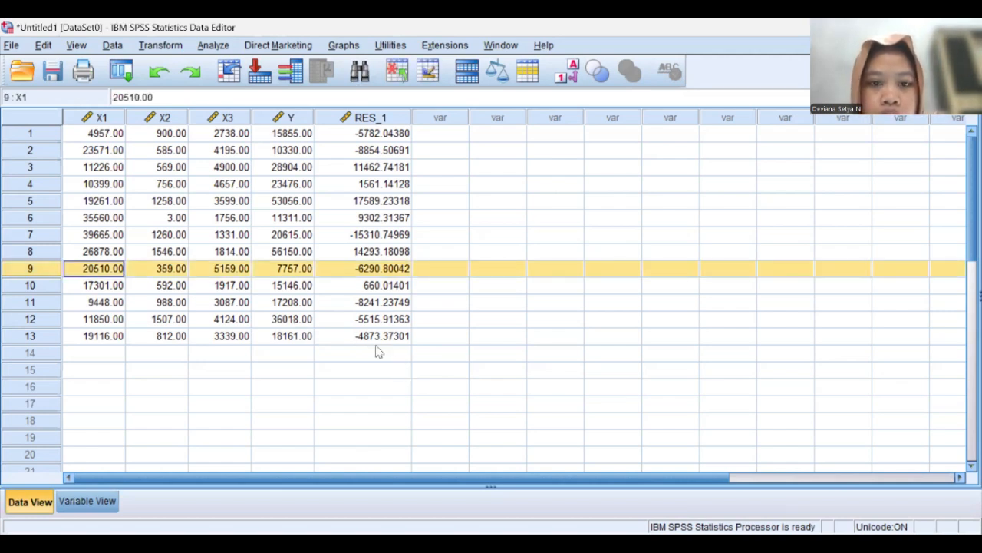
pyautogui.click(415, 390)
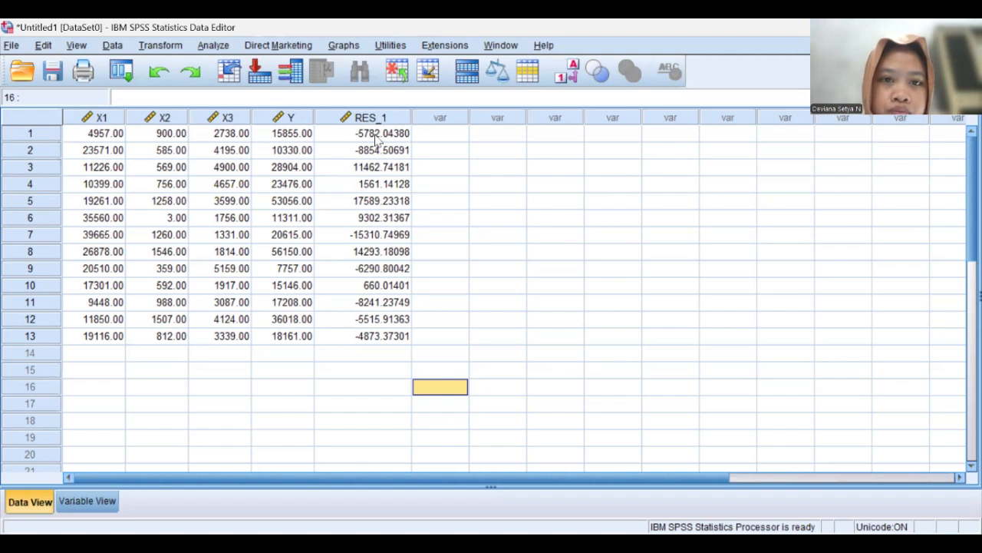
pyautogui.moveTo(379, 138); pyautogui.dragTo(380, 169)
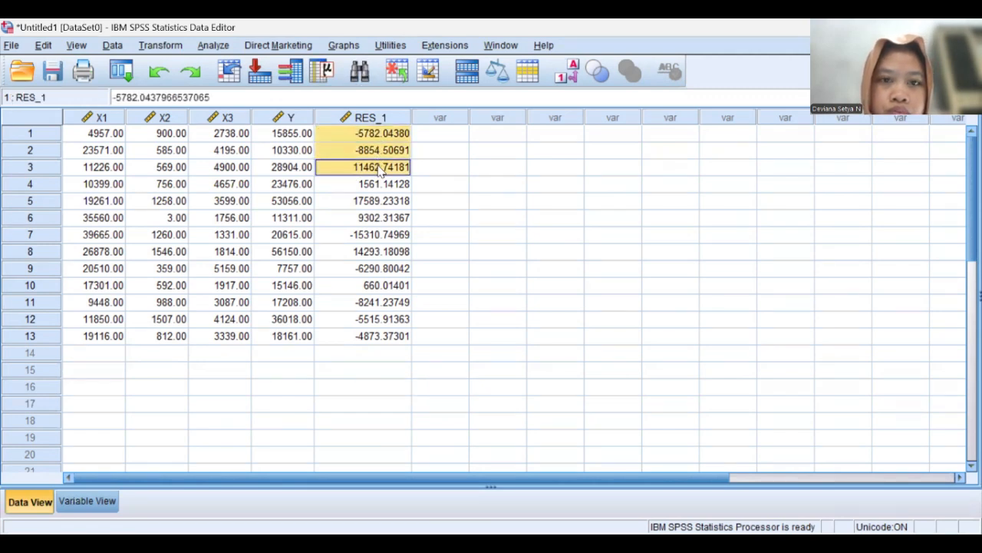
pyautogui.click(371, 117)
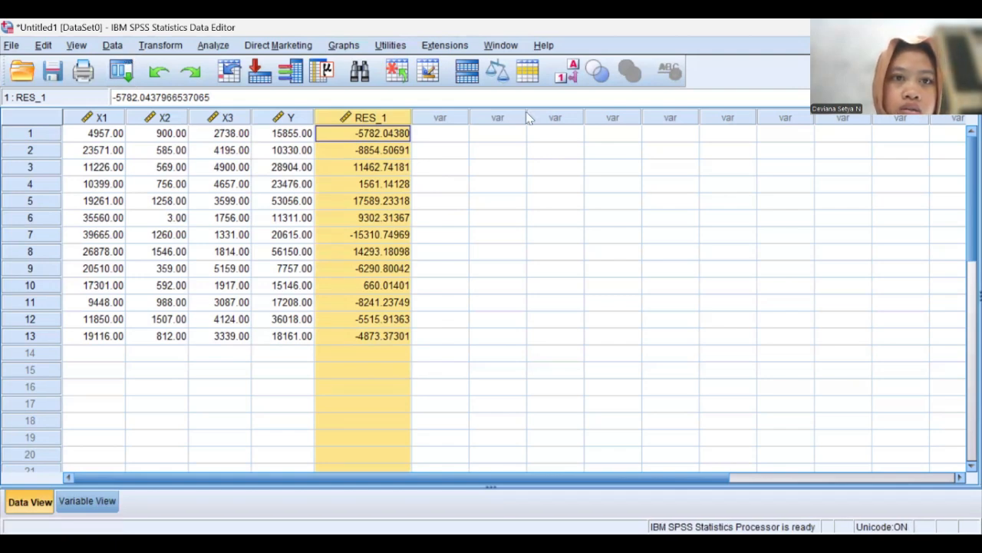
# Step: Run a legacy one-sample Kolmogorov-Smirnov test against the Normal distribution on the unstandardized residuals
pyautogui.click(210, 46)
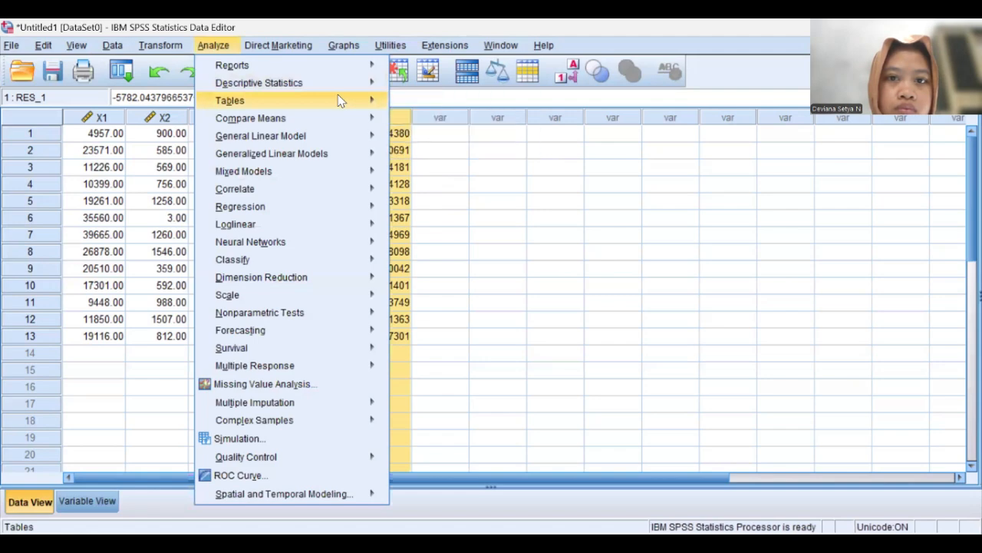
pyautogui.moveTo(341, 100)
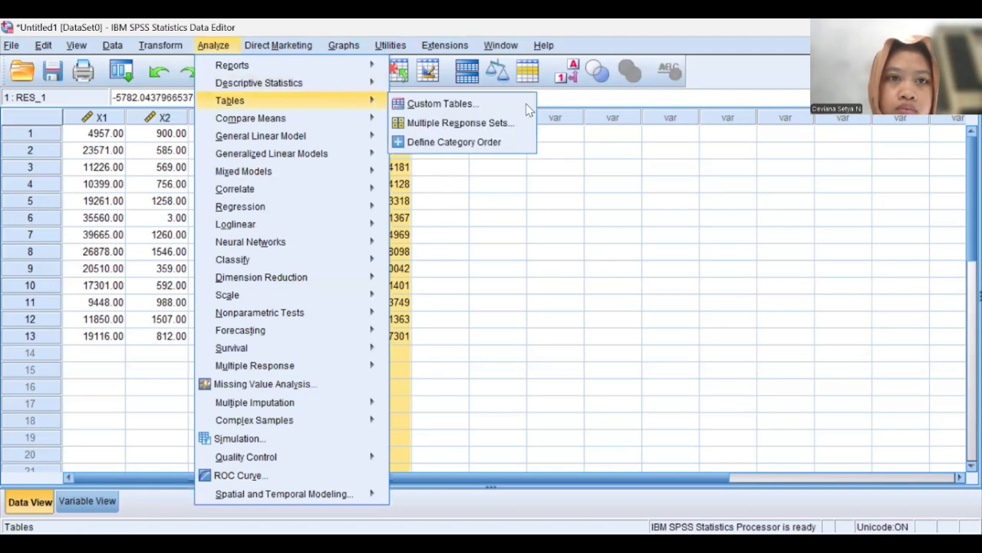
pyautogui.click(216, 46)
pyautogui.click(219, 46)
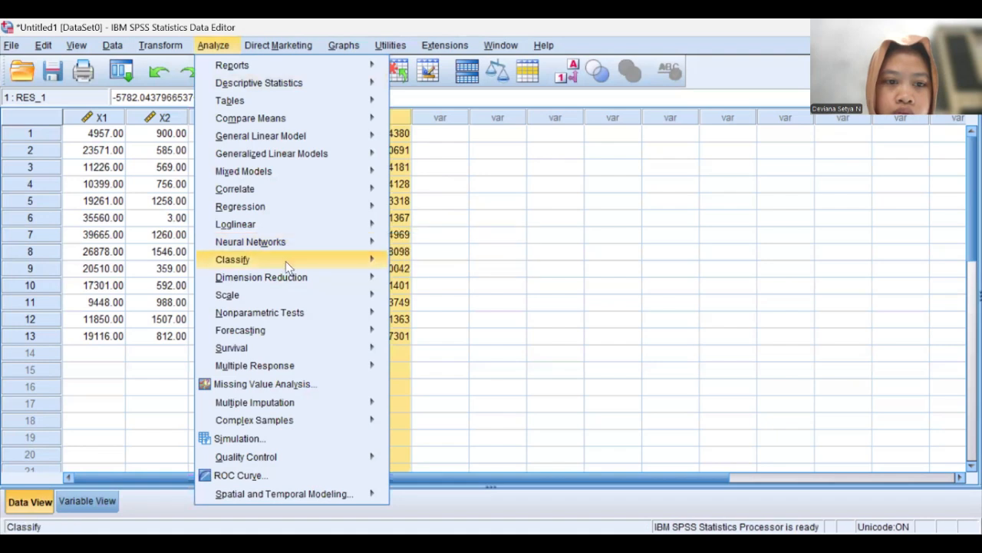
pyautogui.moveTo(292, 280)
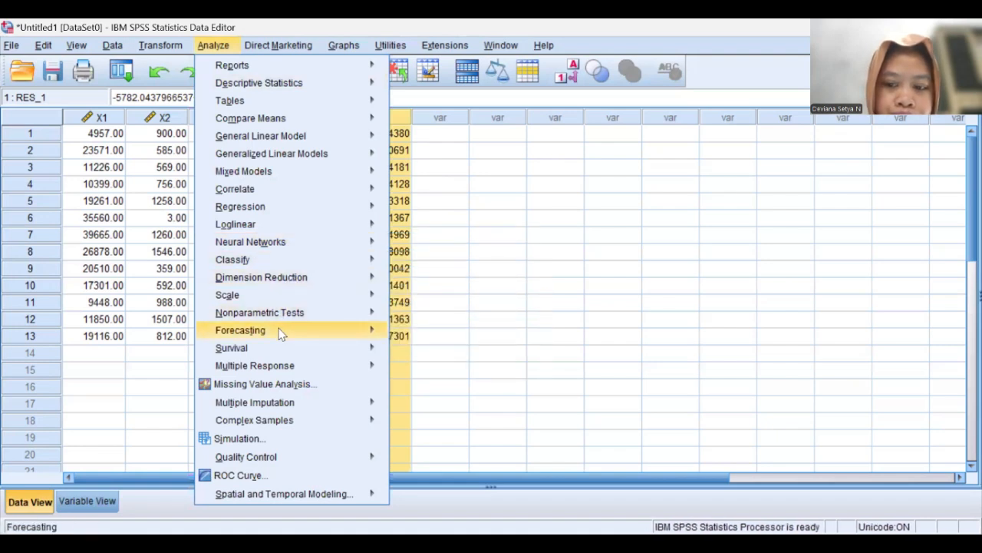
pyautogui.moveTo(279, 329)
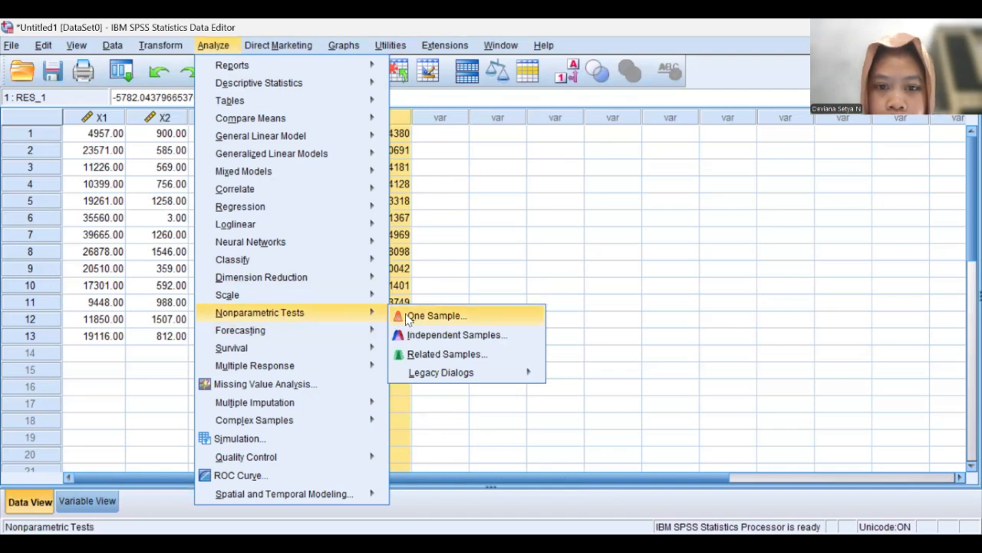
pyautogui.moveTo(449, 374)
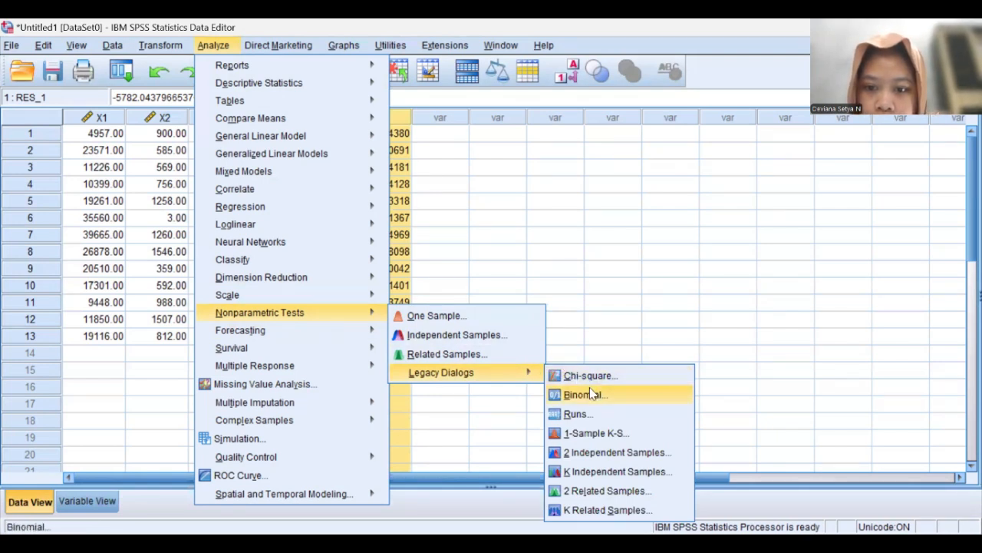
pyautogui.click(591, 434)
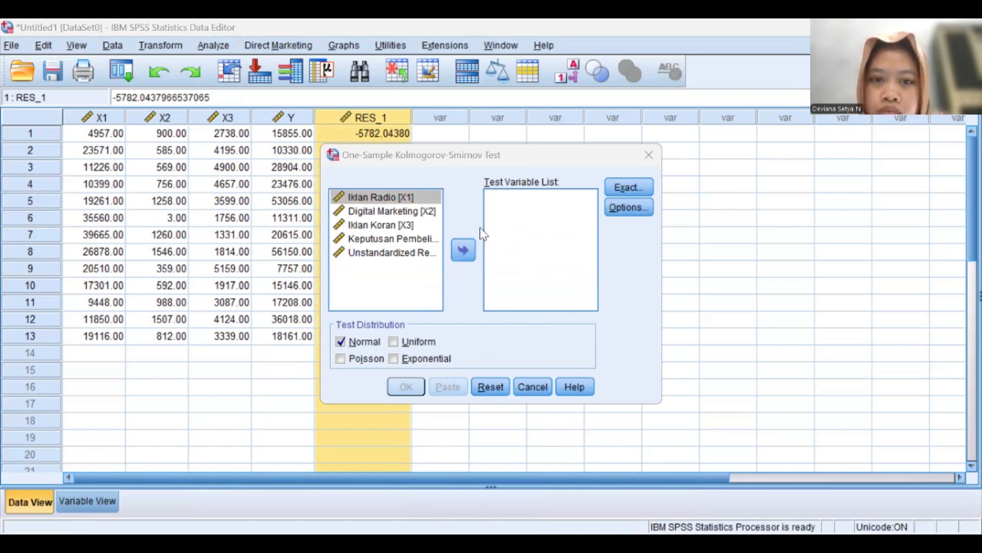
pyautogui.click(371, 253)
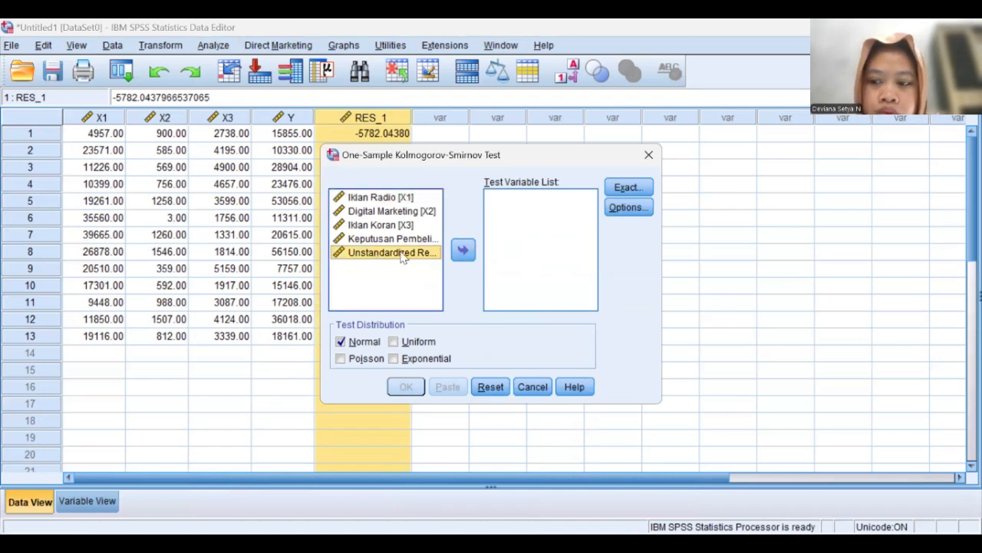
pyautogui.click(464, 251)
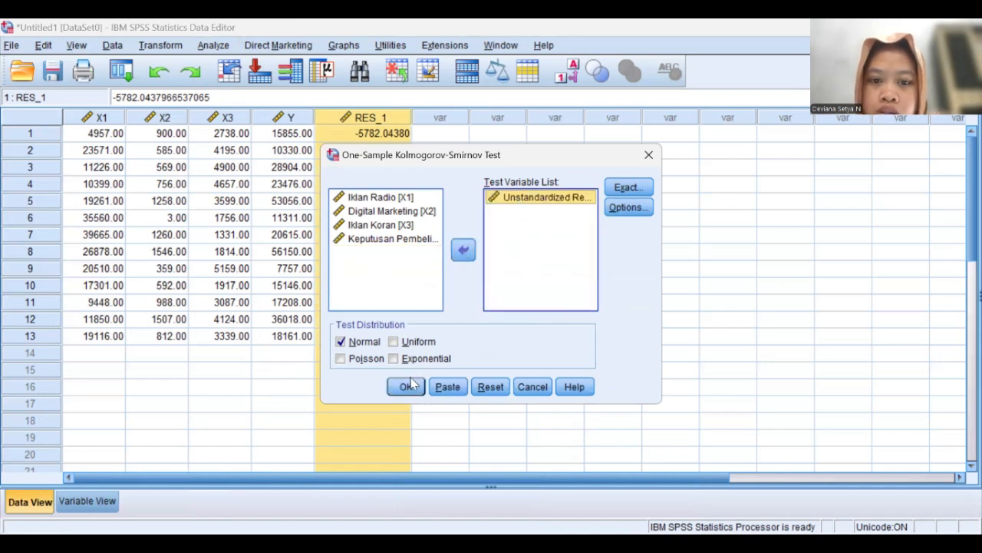
pyautogui.click(407, 387)
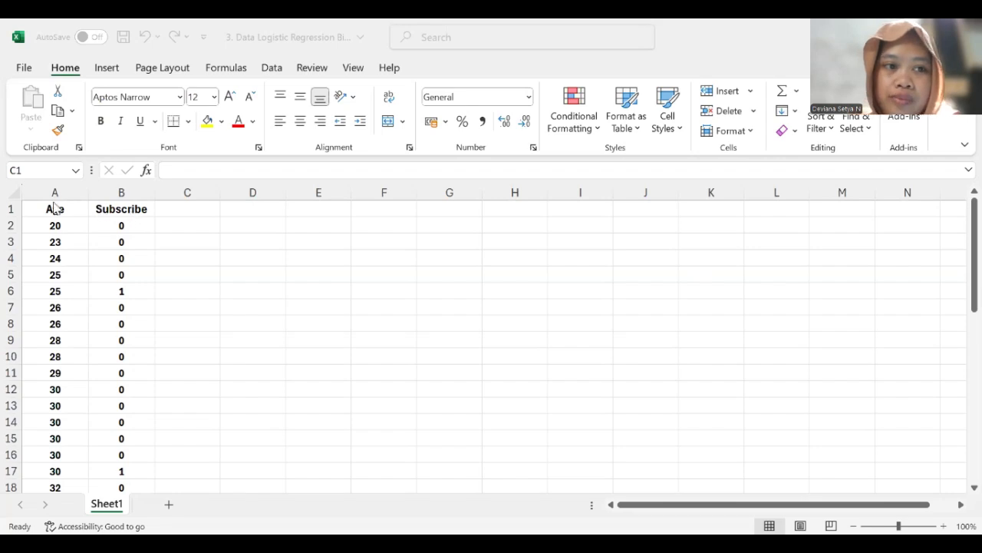
# Step: Copy the Age and Subscribe values in A2:B42 and paste them into the empty SPSS data sheet from the first cell
pyautogui.moveTo(47, 228); pyautogui.dragTo(108, 227)
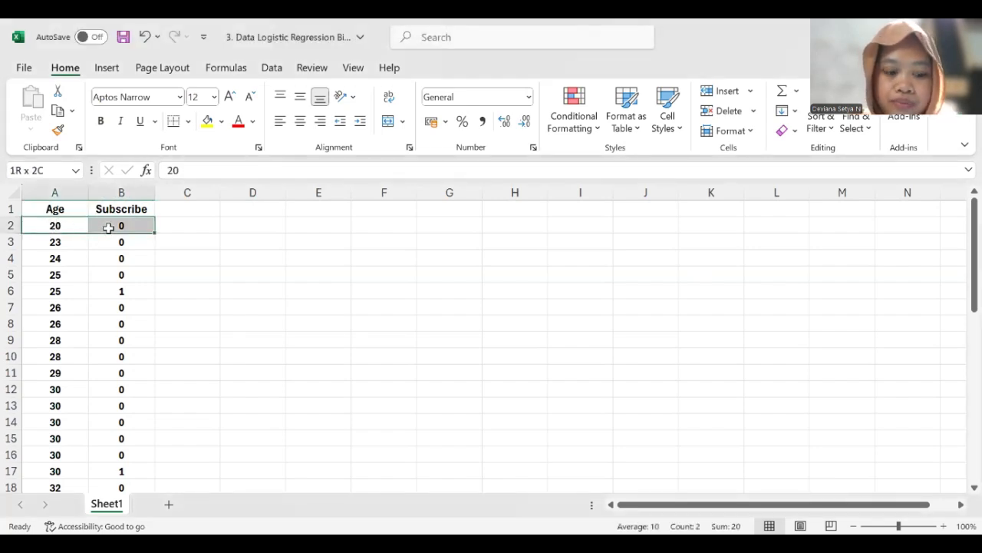
pyautogui.hotkey('ctrl', 'shift', 'Down')
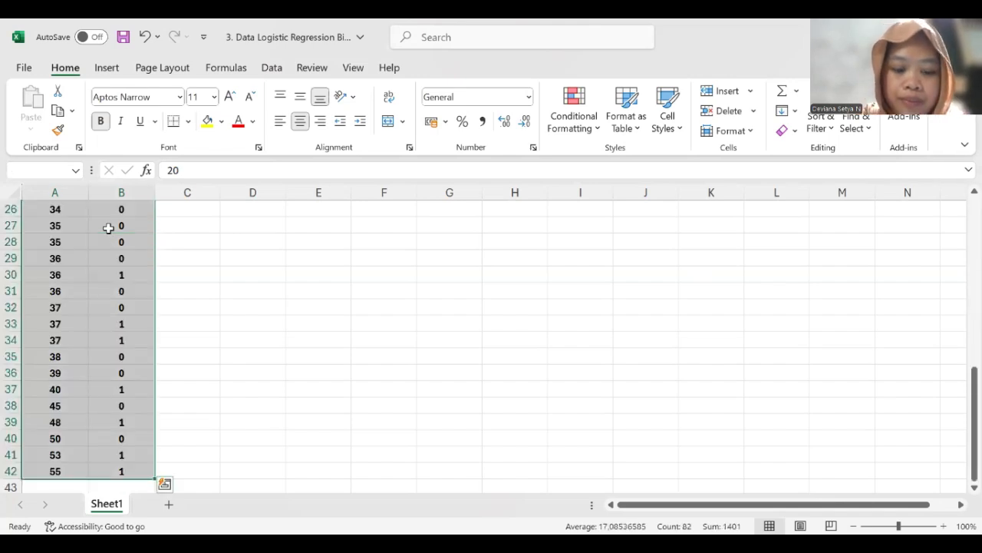
pyautogui.hotkey('ctrl', 'c')
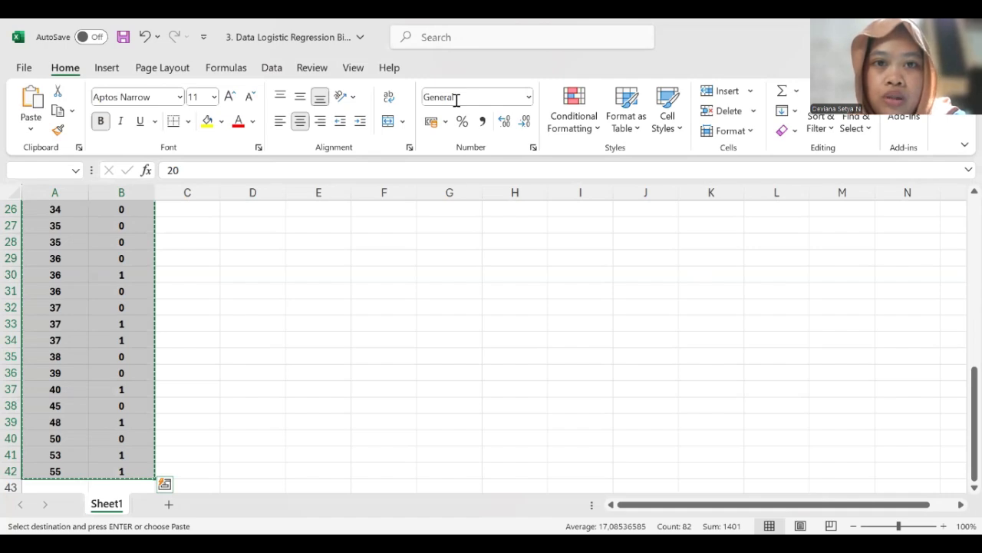
pyautogui.hotkey('alt', 'Tab')
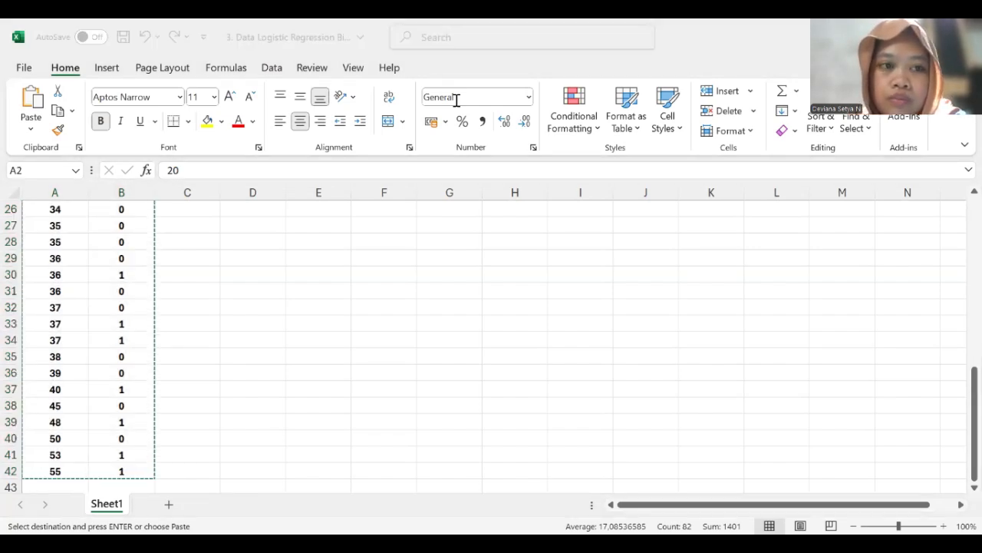
pyautogui.hotkey('alt', 'Tab')
pyautogui.click(98, 135)
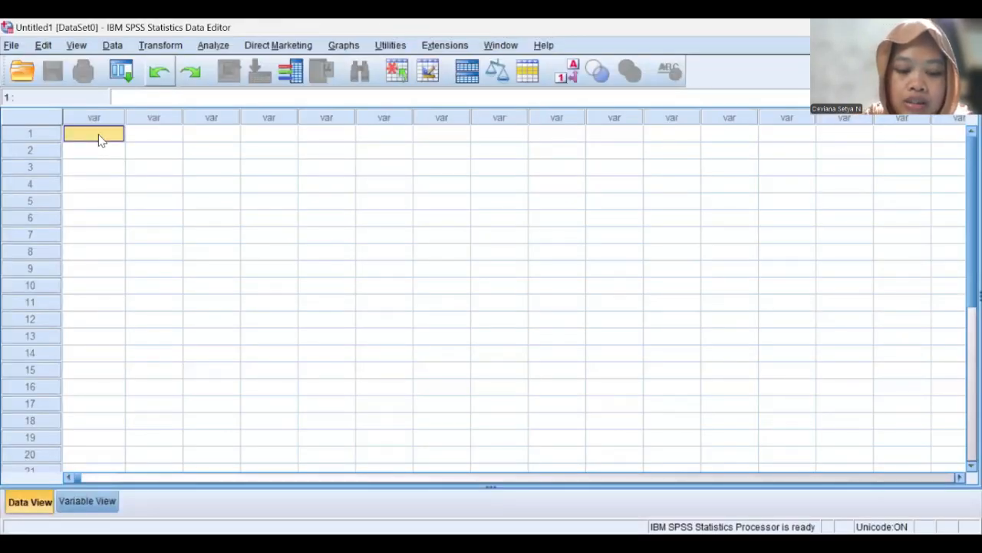
pyautogui.hotkey('ctrl', 'v')
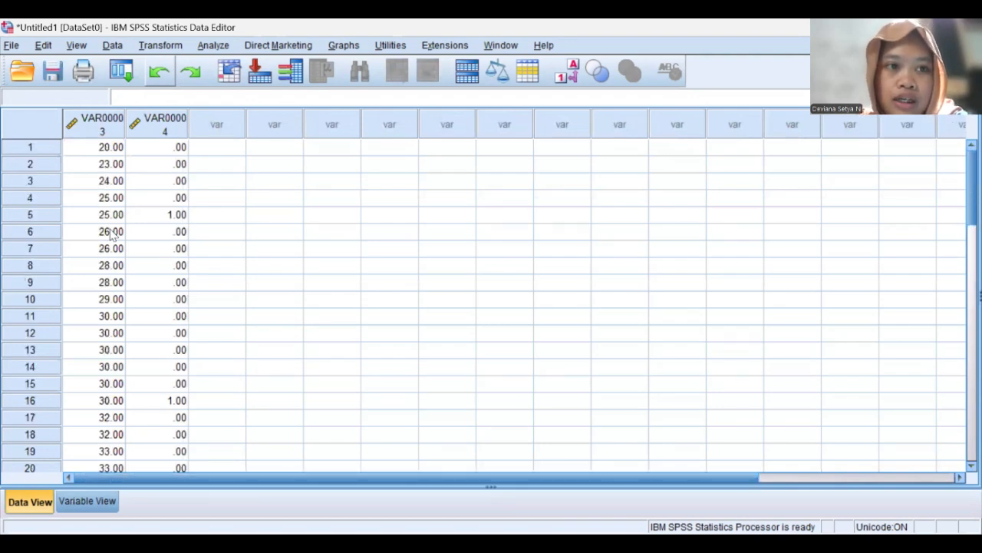
# Step: Set the measurement level of the first pasted variable to Scale and the second to Nominal
pyautogui.click(87, 501)
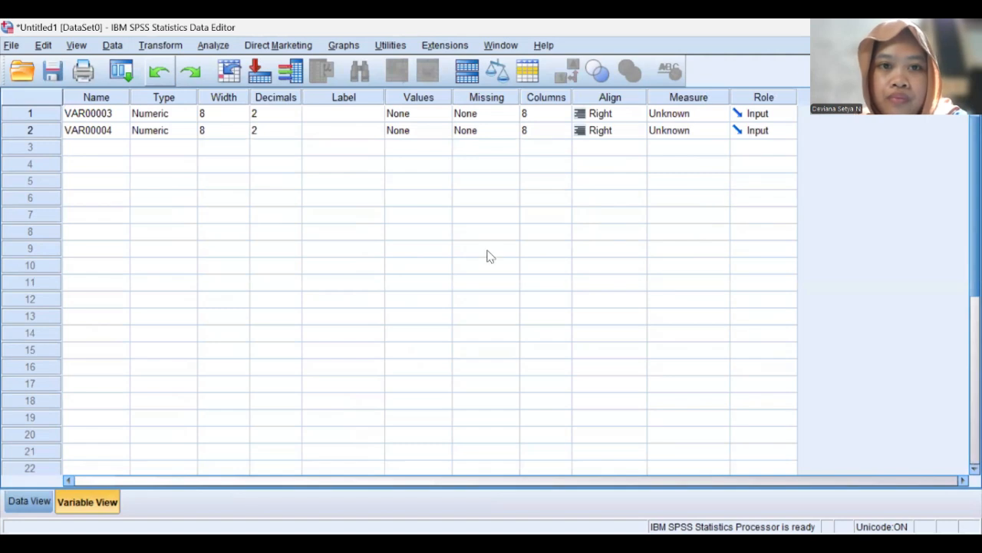
pyautogui.click(689, 117)
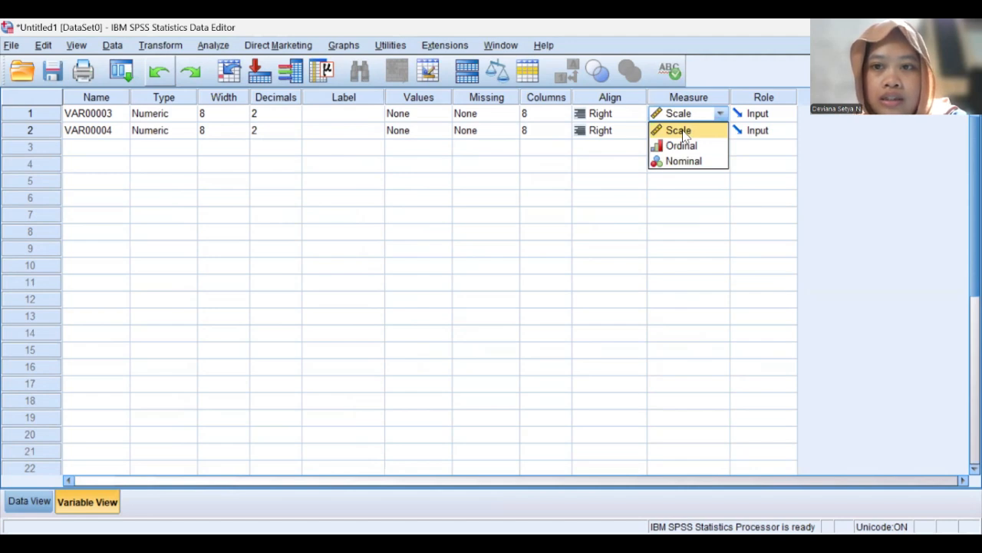
pyautogui.click(683, 130)
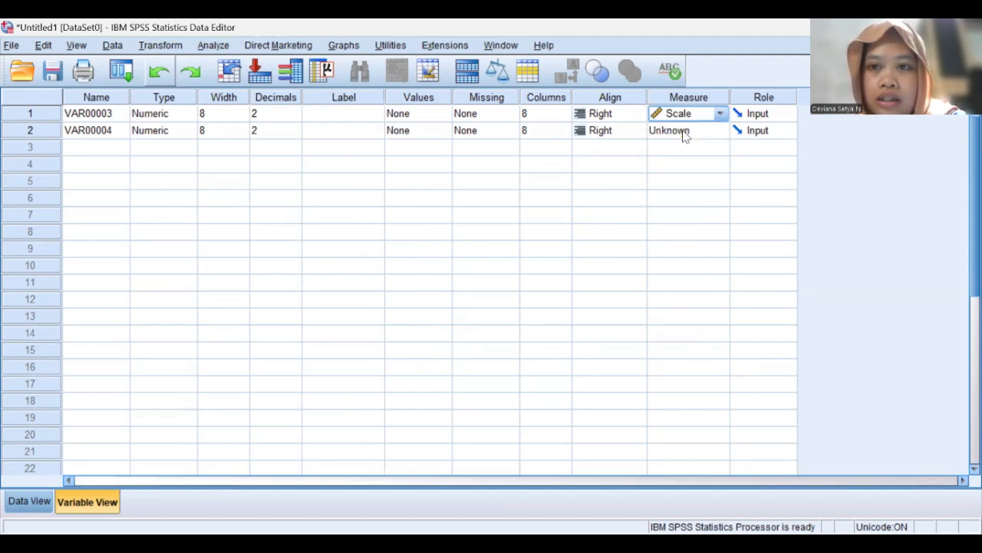
pyautogui.click(686, 132)
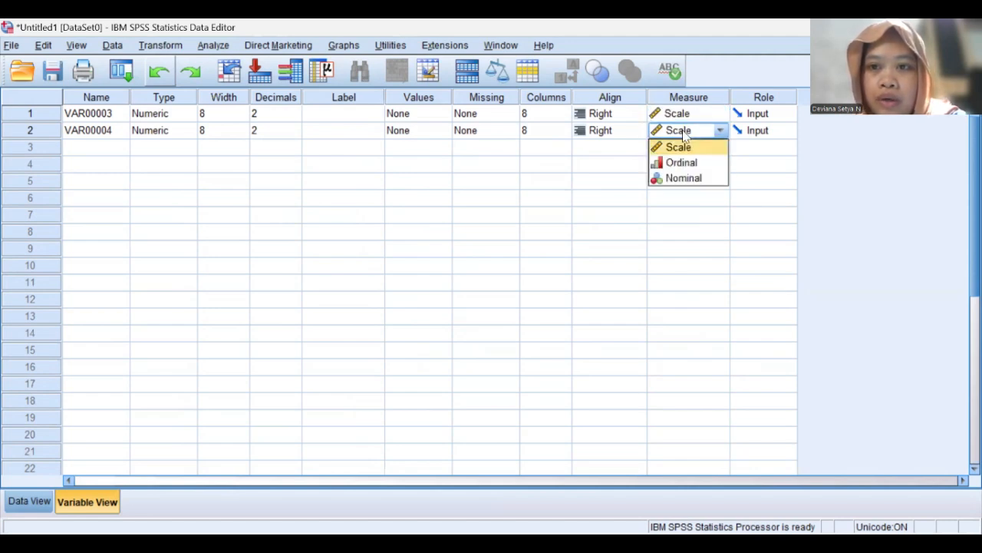
pyautogui.click(684, 179)
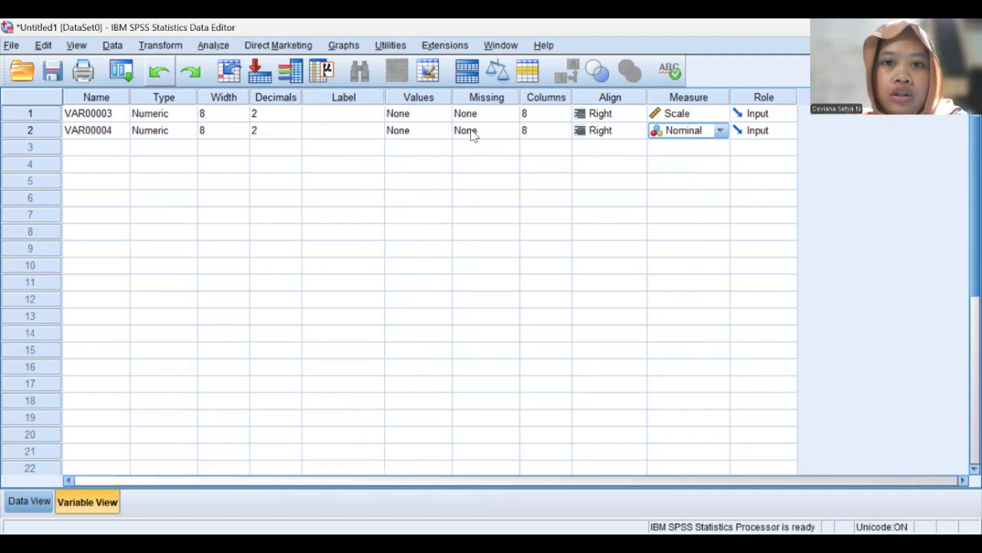
# Step: Rename the first variable as Age and the second variable as Subscribe
pyautogui.click(123, 116)
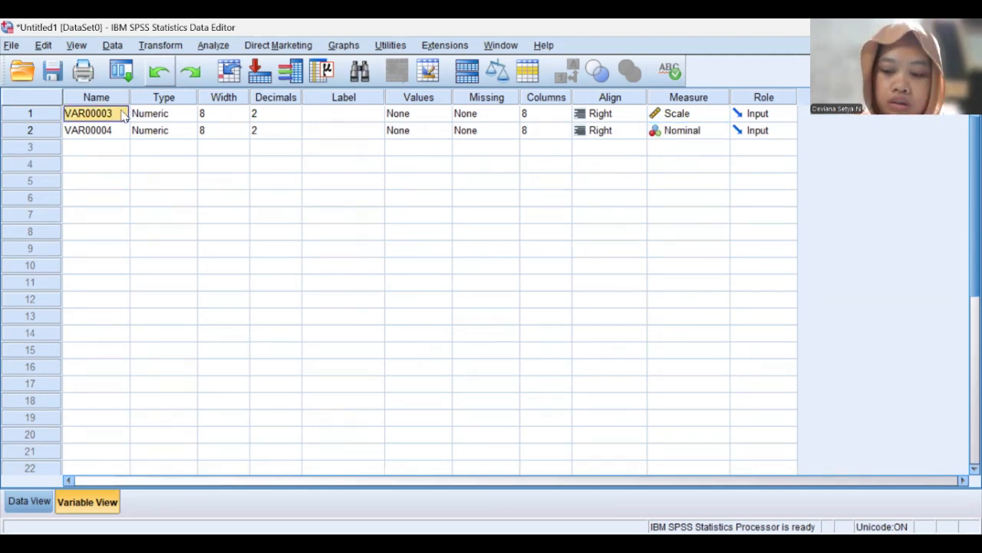
pyautogui.press('BackSpace')
pyautogui.write('Age')
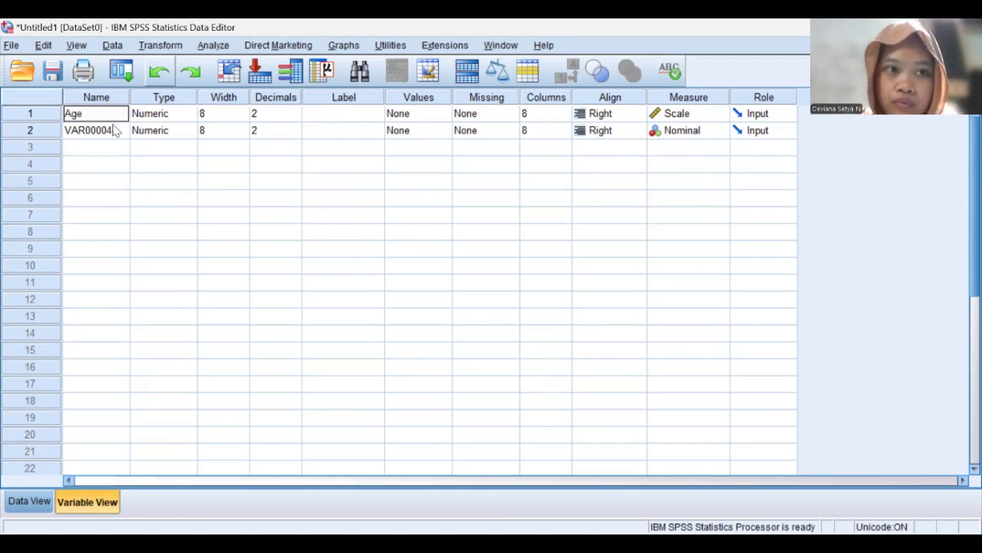
pyautogui.click(113, 131)
pyautogui.press('BackSpace')
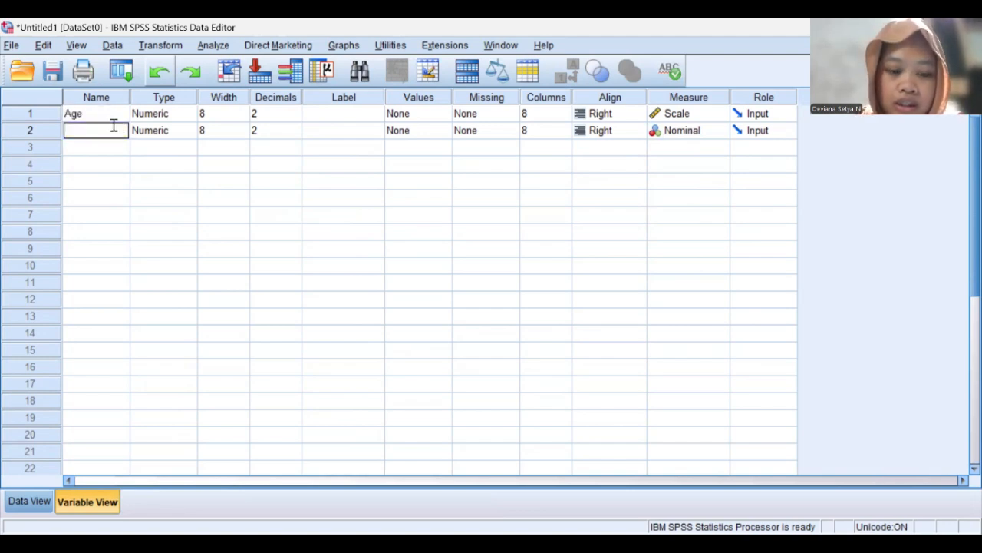
pyautogui.write('S')
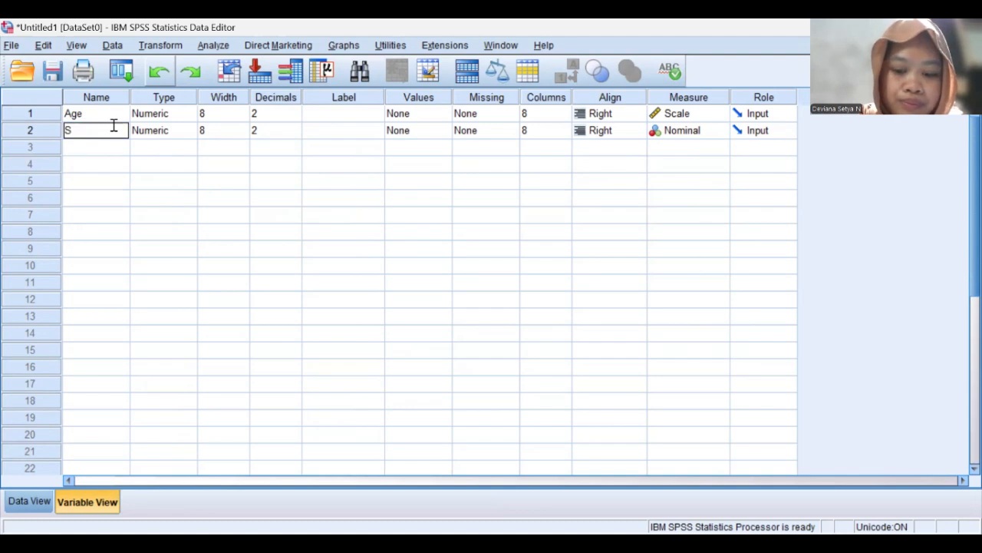
pyautogui.write('ubsc')
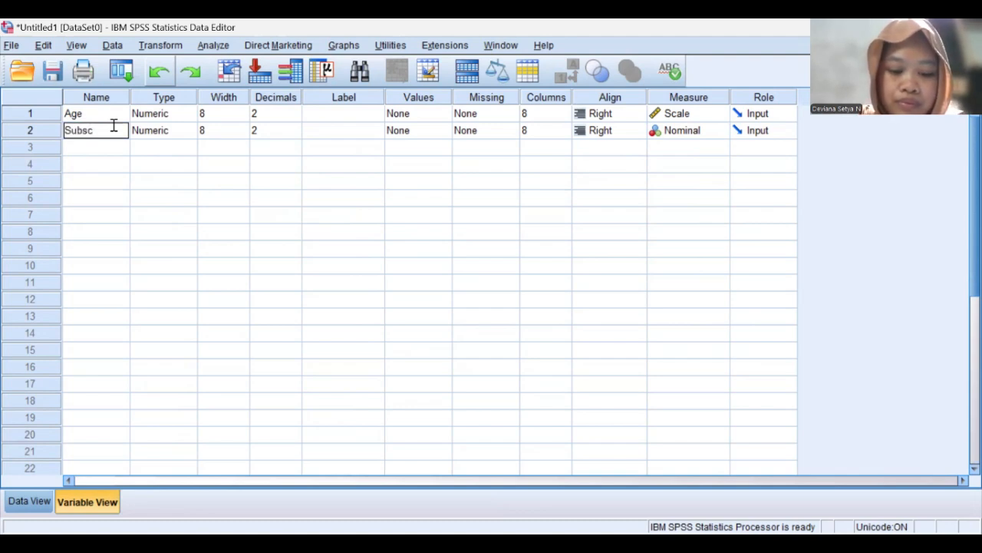
pyautogui.write('ribe')
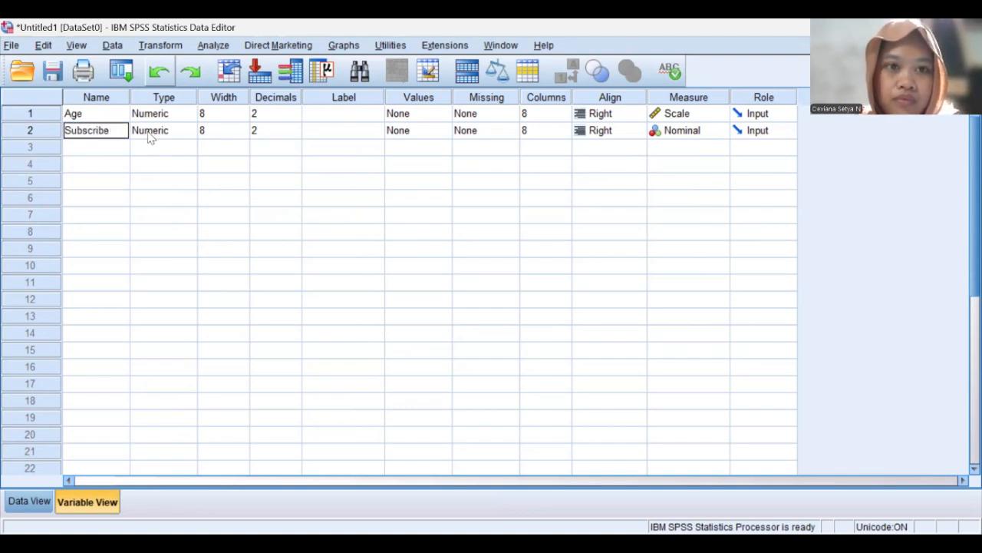
# Step: Set the decimals of both the Age and Subscribe variables to 0
pyautogui.click(278, 112)
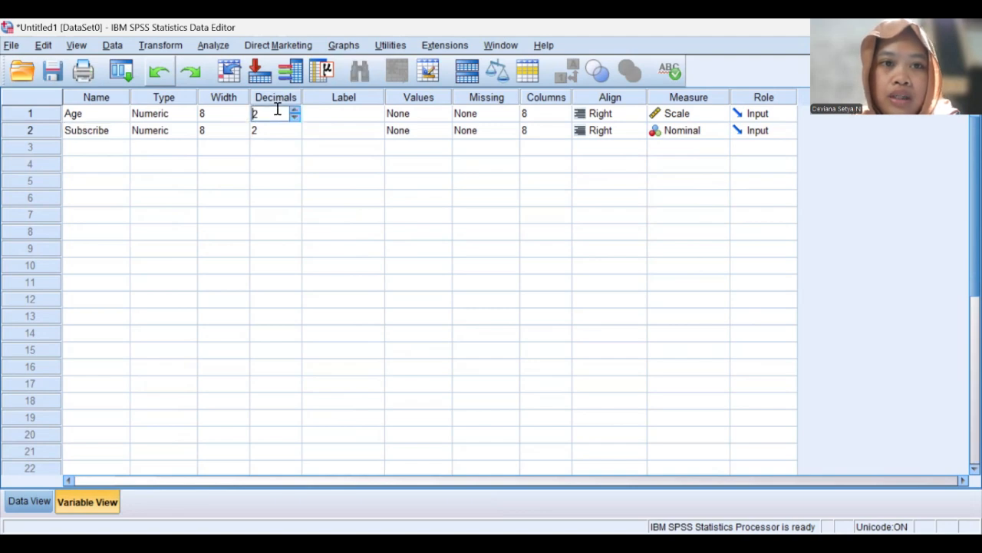
pyautogui.click(296, 116)
pyautogui.click(296, 117)
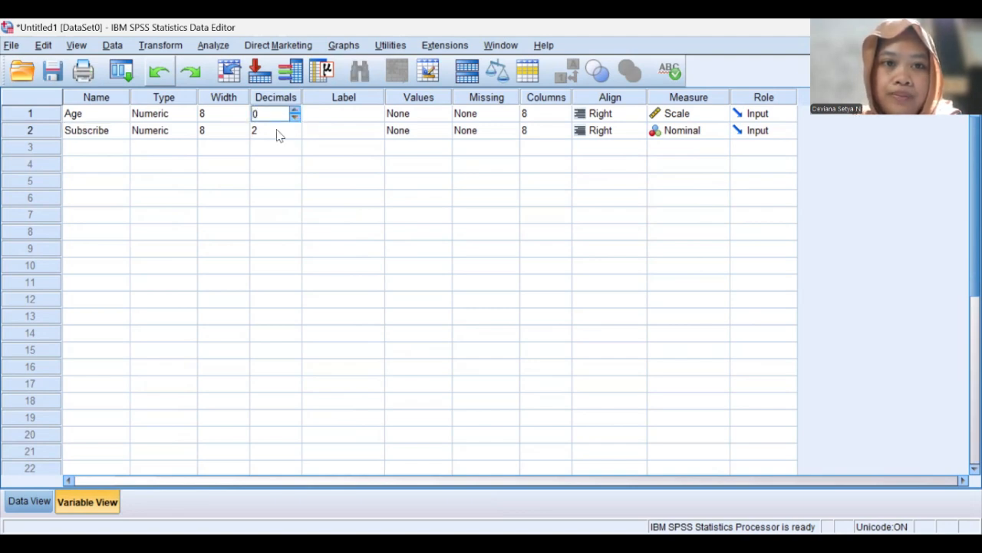
pyautogui.click(277, 132)
pyautogui.click(296, 135)
pyautogui.click(296, 135)
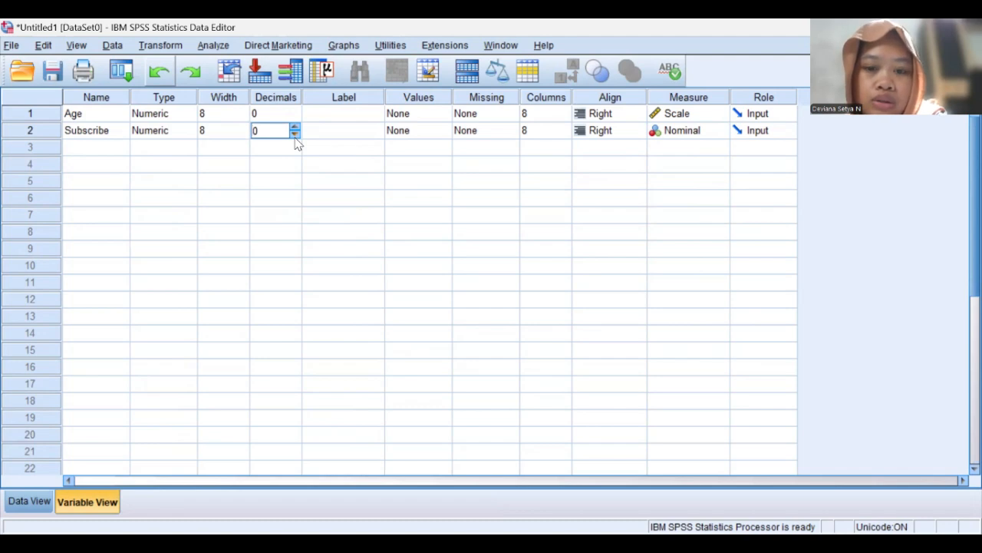
# Step: Set the width of the Age variable to 3 and of the Subscribe variable to 9
pyautogui.click(213, 115)
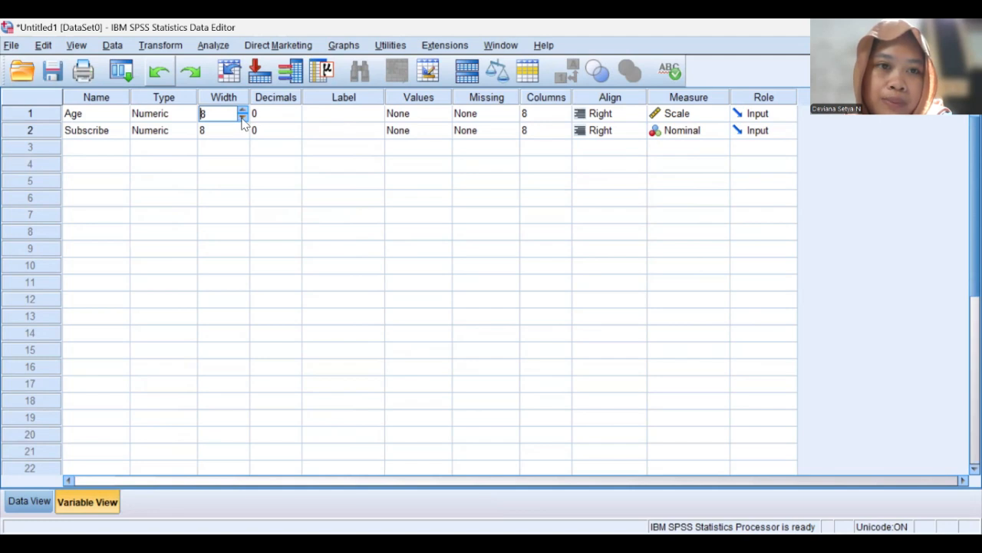
pyautogui.doubleClick(242, 119)
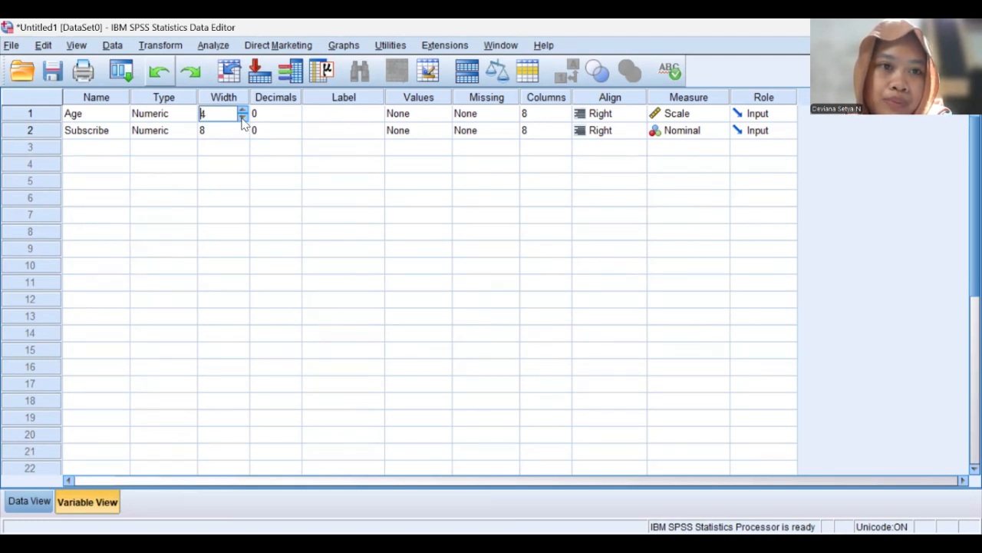
pyautogui.click(242, 119)
pyautogui.click(235, 131)
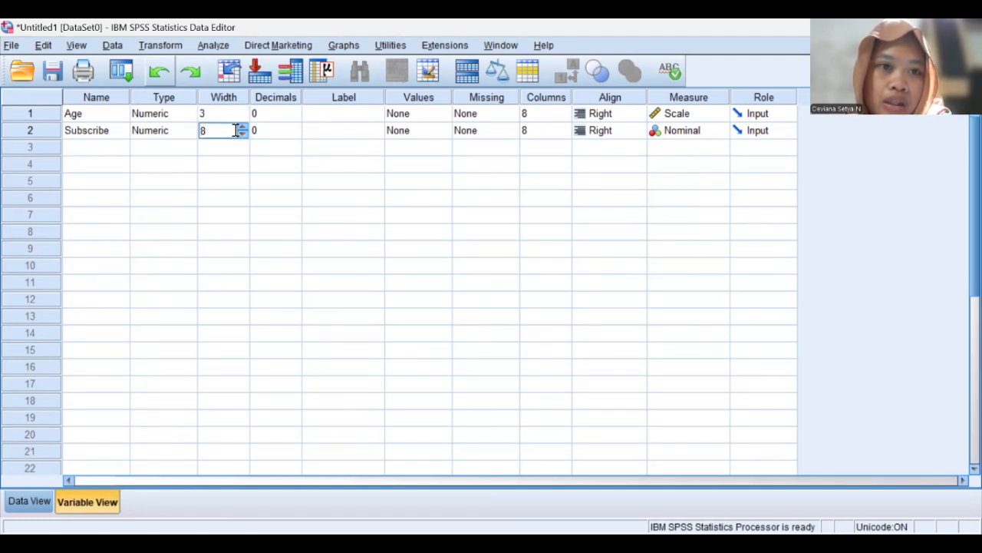
pyautogui.click(243, 128)
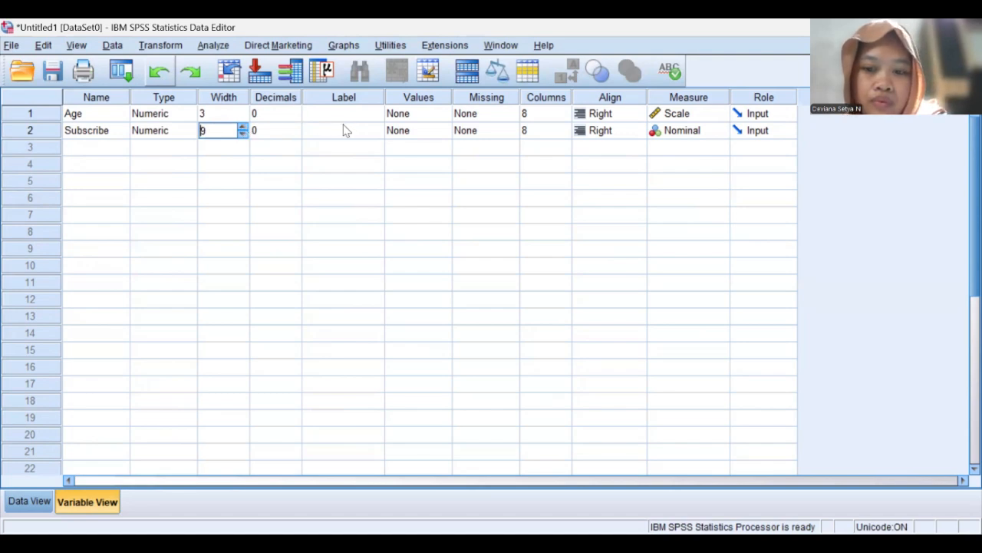
# Step: Add a value label to the Subscribe variable that defines 0 as "no subscribe"
pyautogui.click(411, 132)
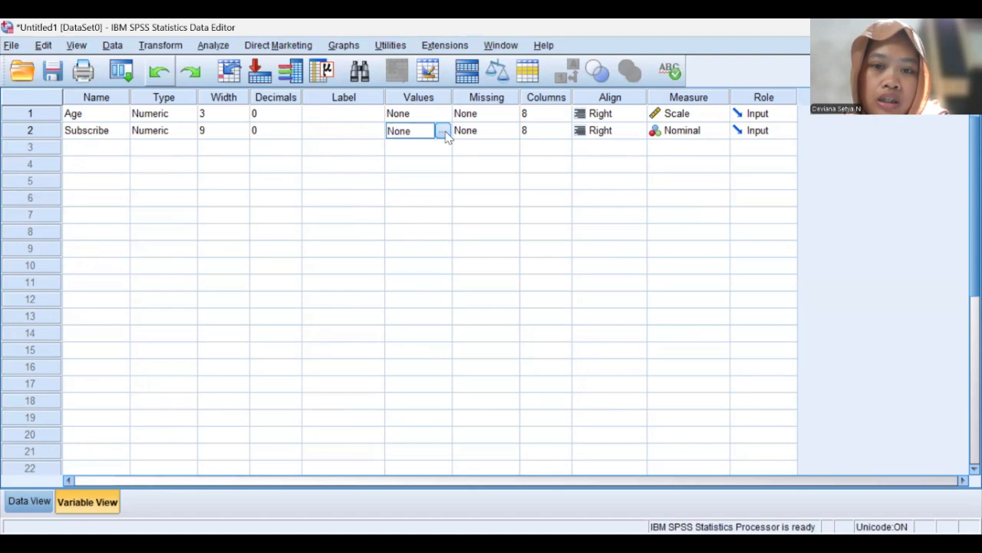
pyautogui.click(444, 132)
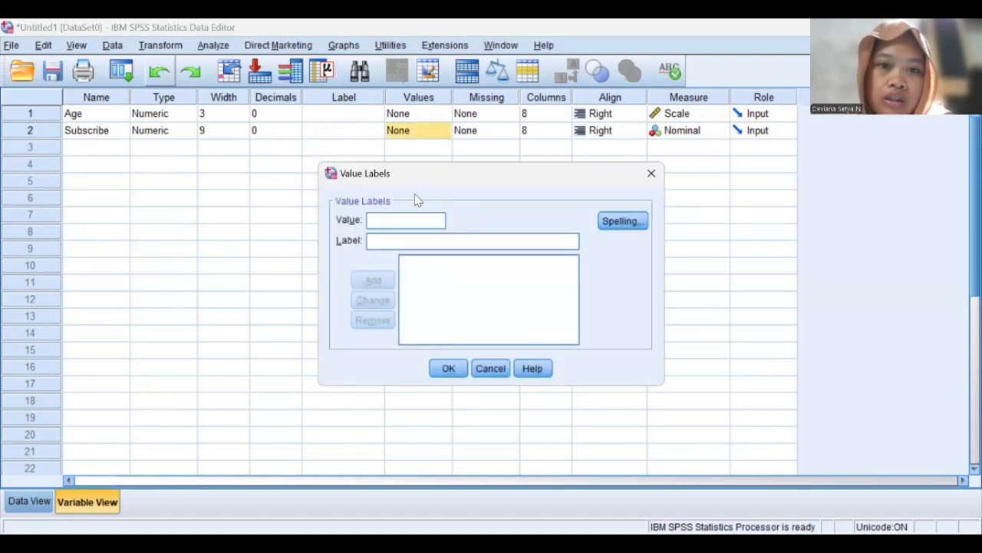
pyautogui.write('0')
pyautogui.click(377, 240)
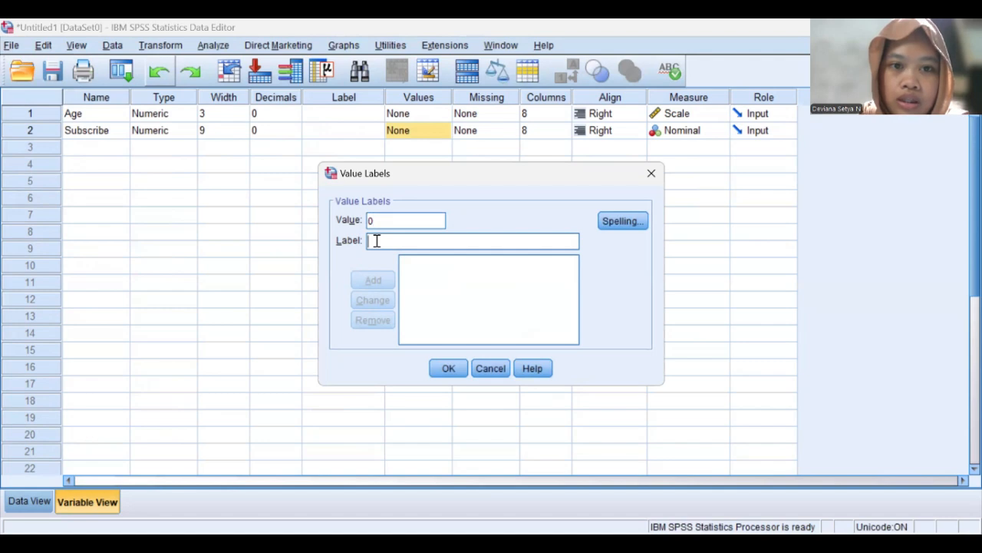
pyautogui.write('no')
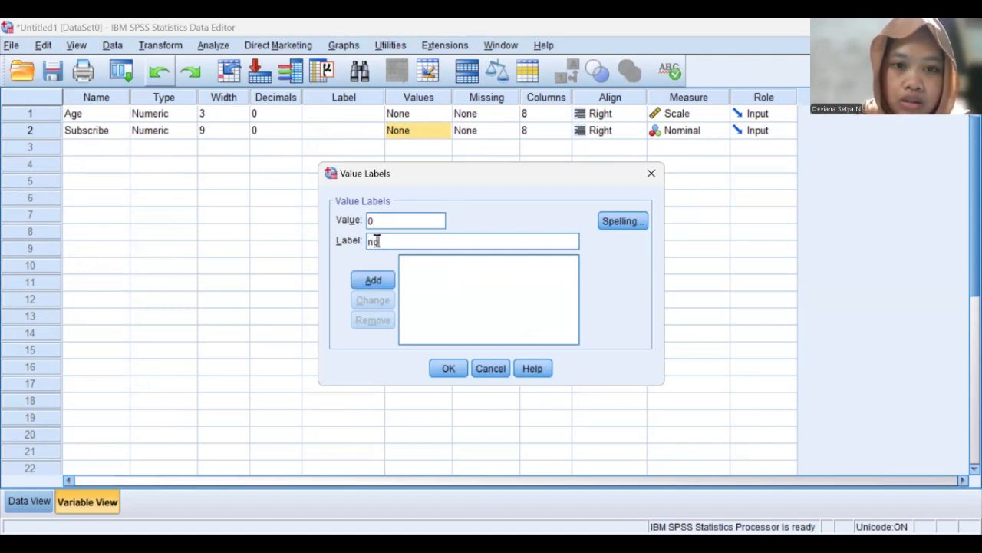
pyautogui.write(' sub')
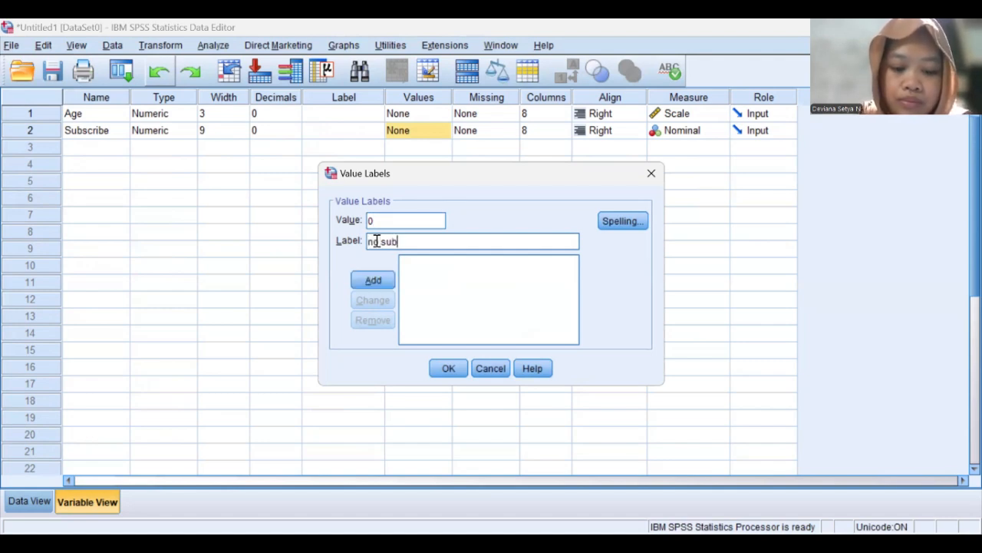
pyautogui.write('scr')
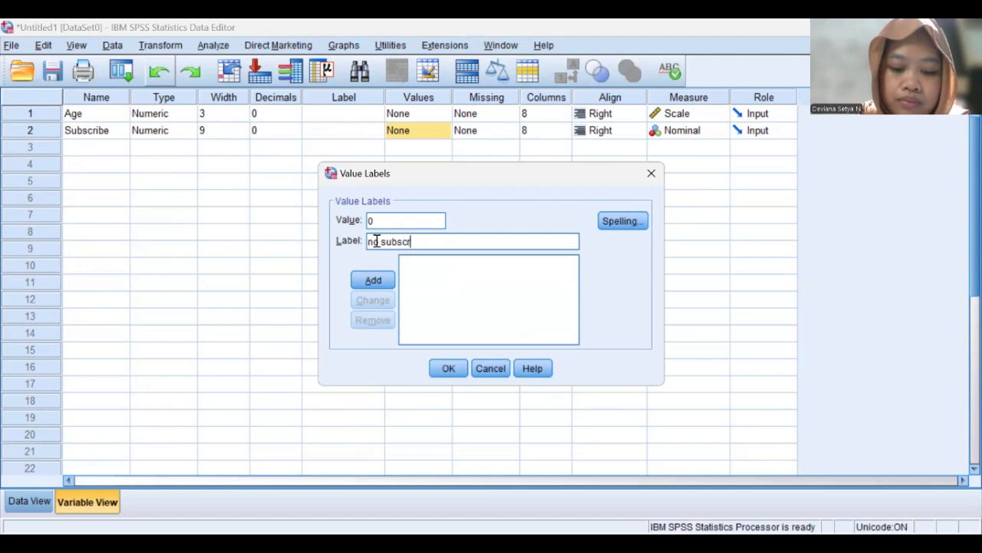
pyautogui.write('ibe')
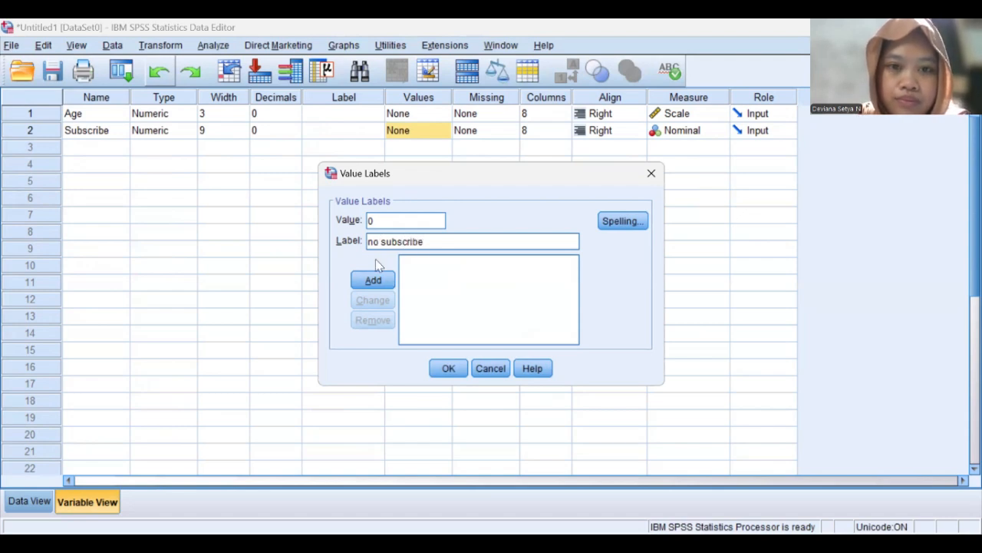
pyautogui.click(375, 279)
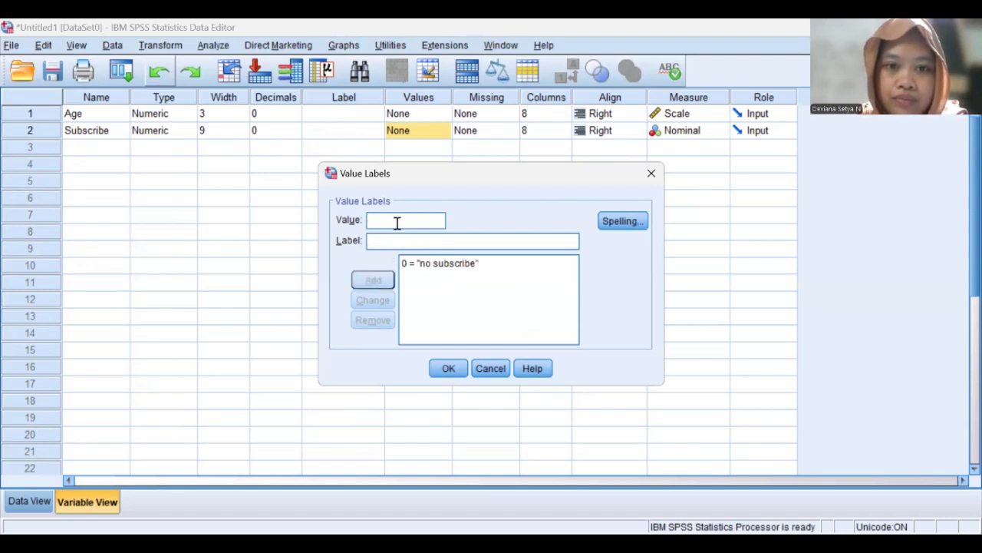
# Step: Add a value label defining 1 as "subscribe" to the Subscribe variable and apply its value labels
pyautogui.write('1')
pyautogui.click(385, 240)
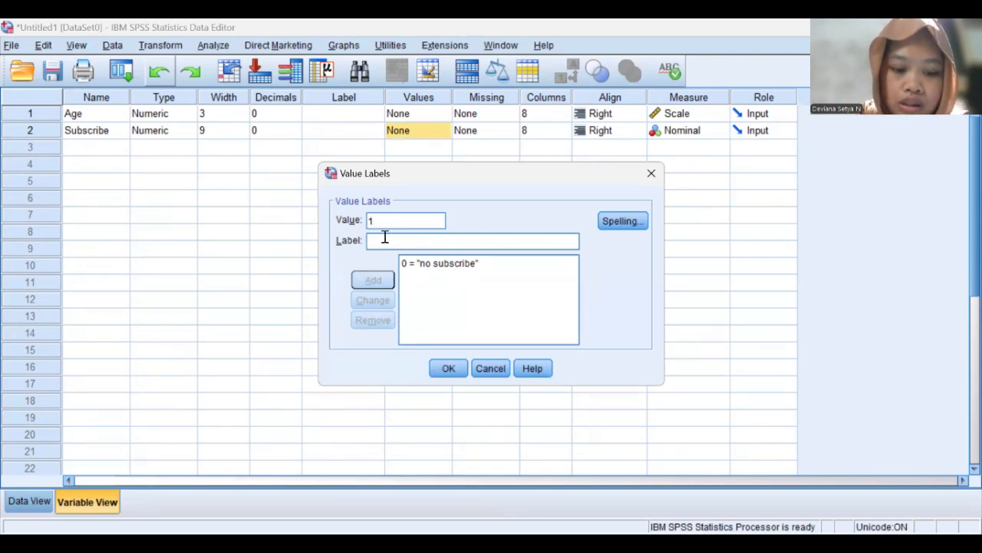
pyautogui.write('s')
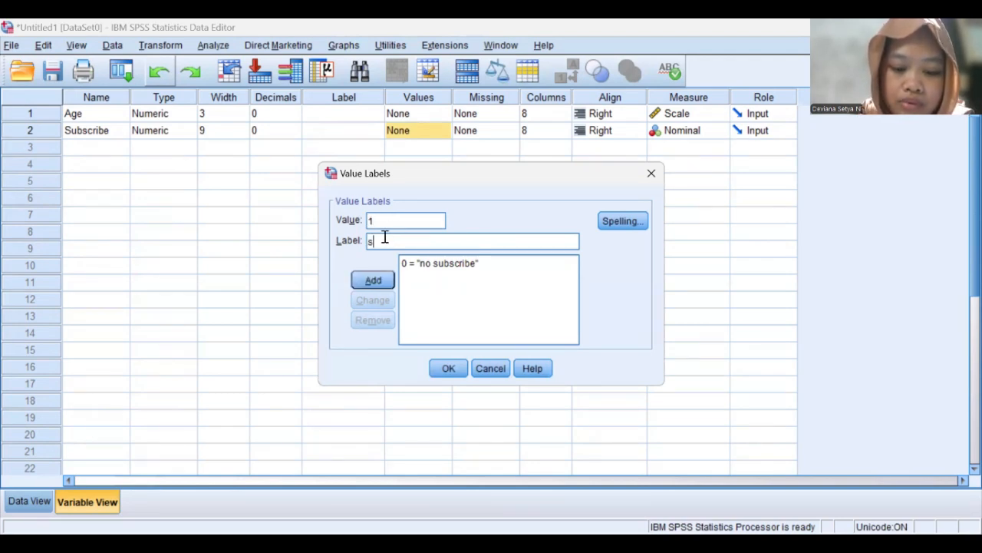
pyautogui.write('ubscri')
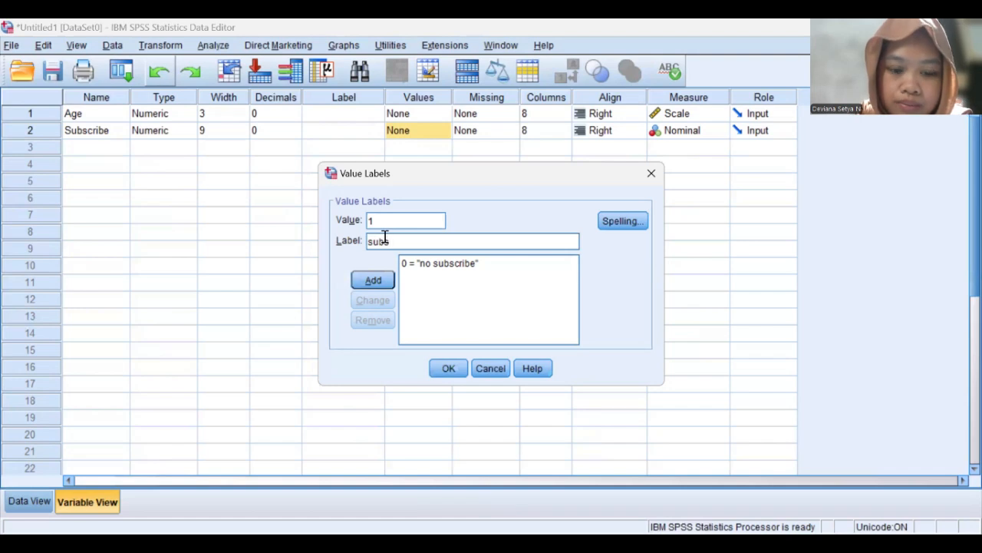
pyautogui.write('be')
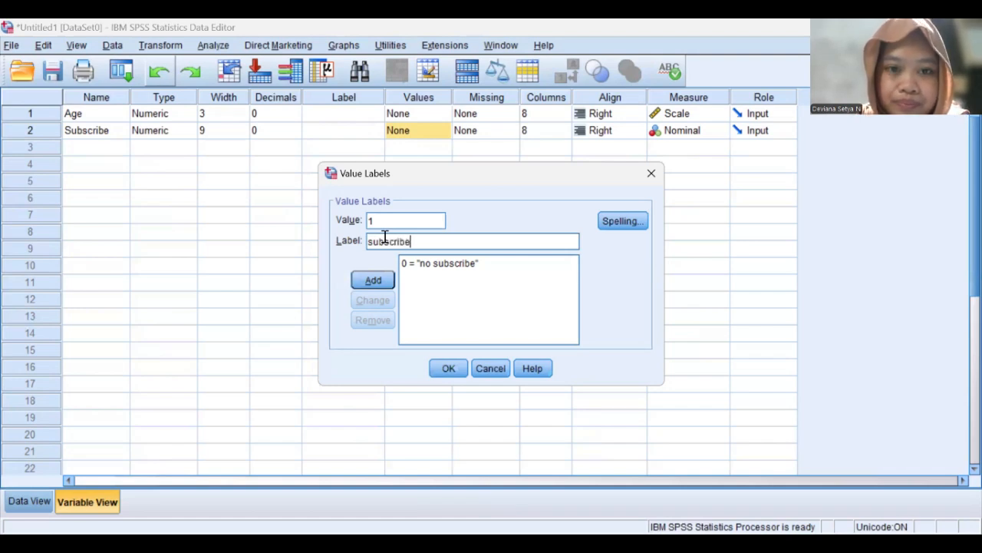
pyautogui.click(375, 281)
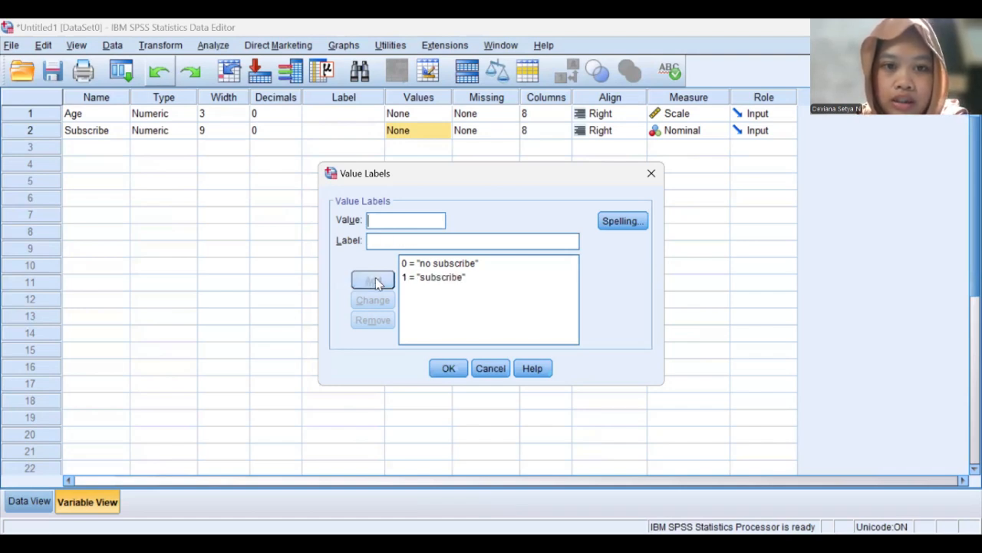
pyautogui.click(448, 369)
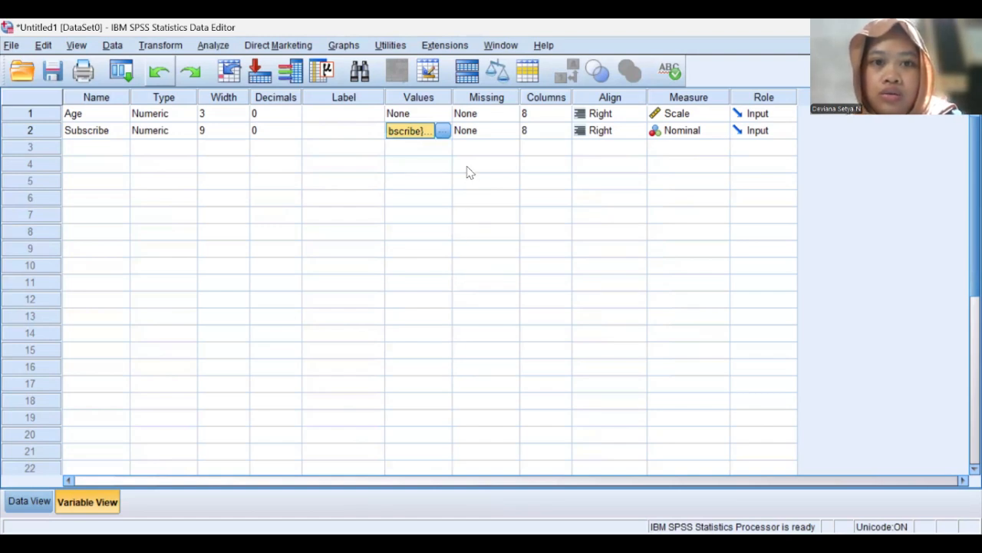
# Step: Set the display column width of Age to 3 and of Subscribe to 9, and return to the data rows
pyautogui.click(535, 115)
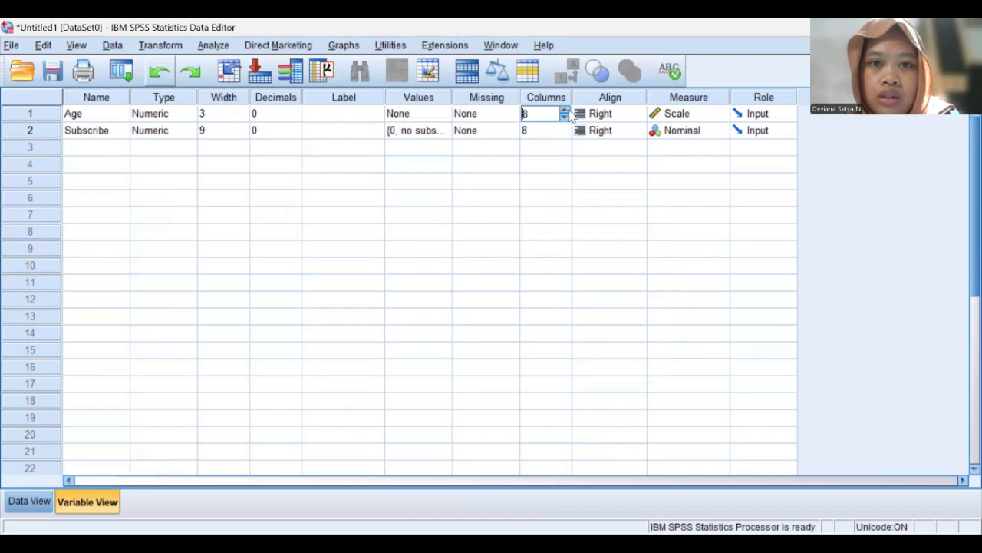
pyautogui.click(565, 110)
pyautogui.click(565, 111)
pyautogui.click(565, 111)
pyautogui.click(565, 110)
pyautogui.click(565, 116)
pyautogui.click(565, 117)
pyautogui.click(565, 117)
pyautogui.click(565, 117)
pyautogui.click(565, 117)
pyautogui.click(565, 117)
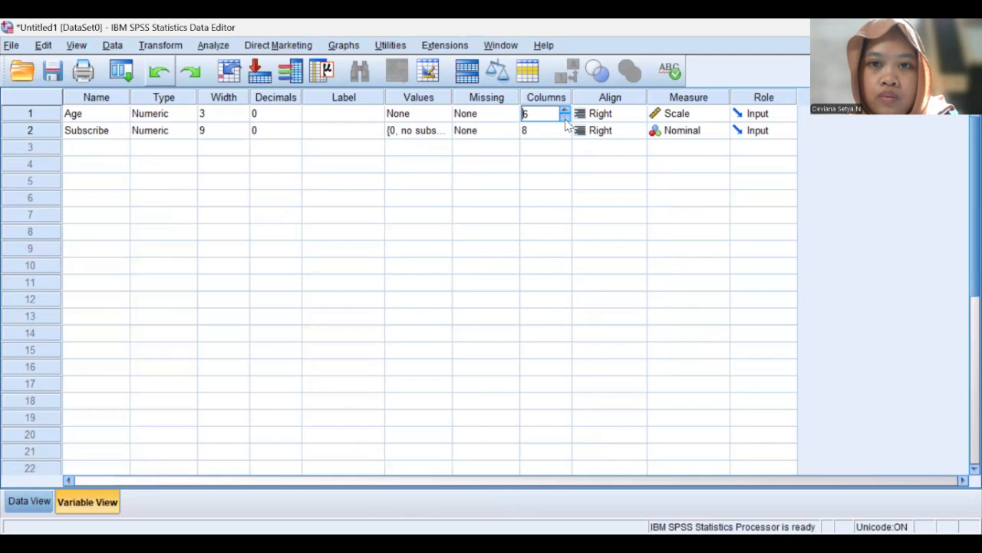
pyautogui.click(563, 131)
pyautogui.click(565, 128)
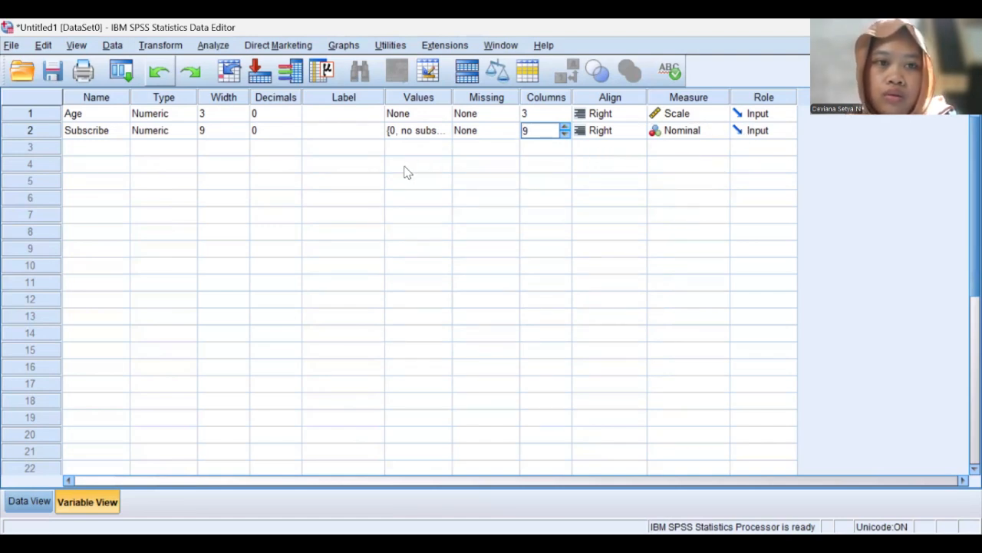
pyautogui.click(215, 201)
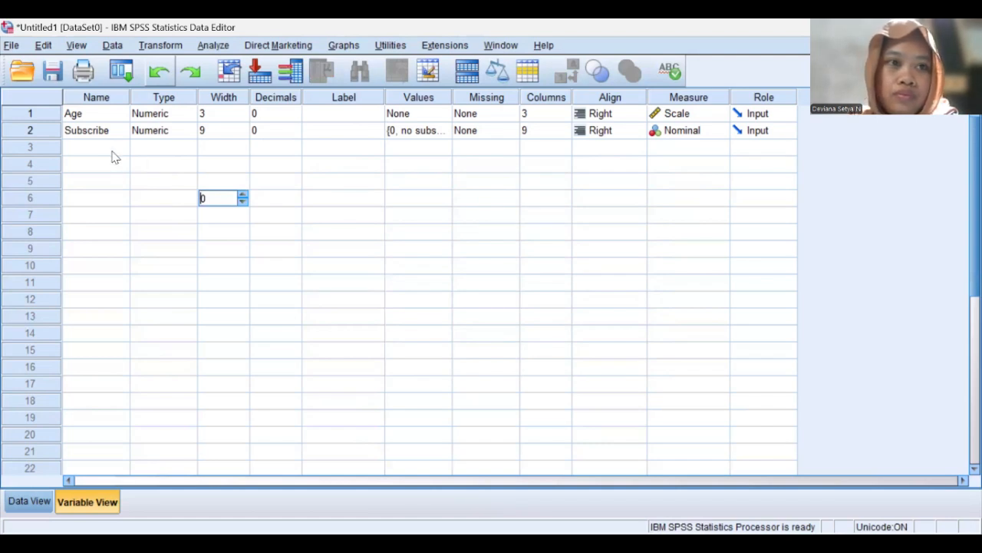
pyautogui.click(29, 498)
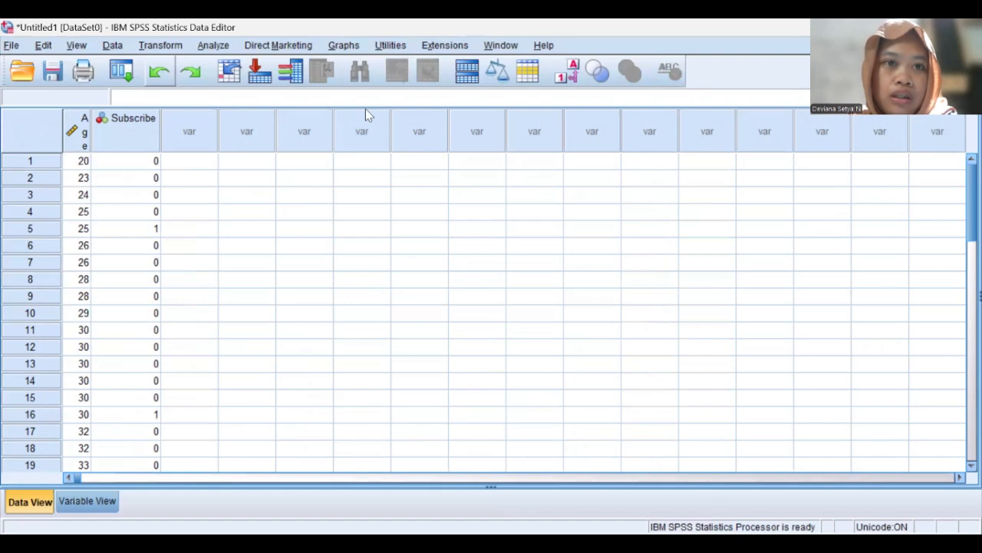
pyautogui.click(303, 48)
pyautogui.click(214, 45)
pyautogui.click(215, 46)
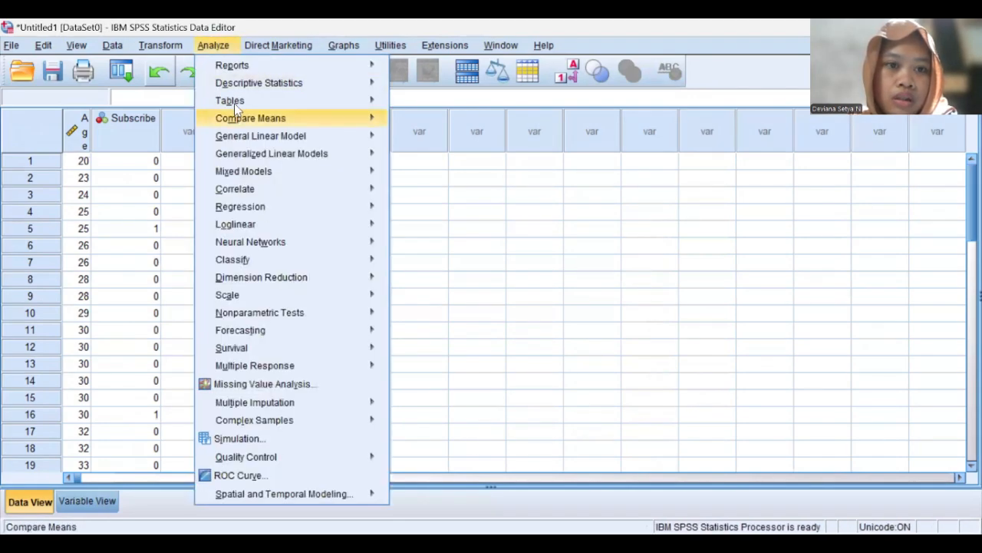
pyautogui.moveTo(266, 212)
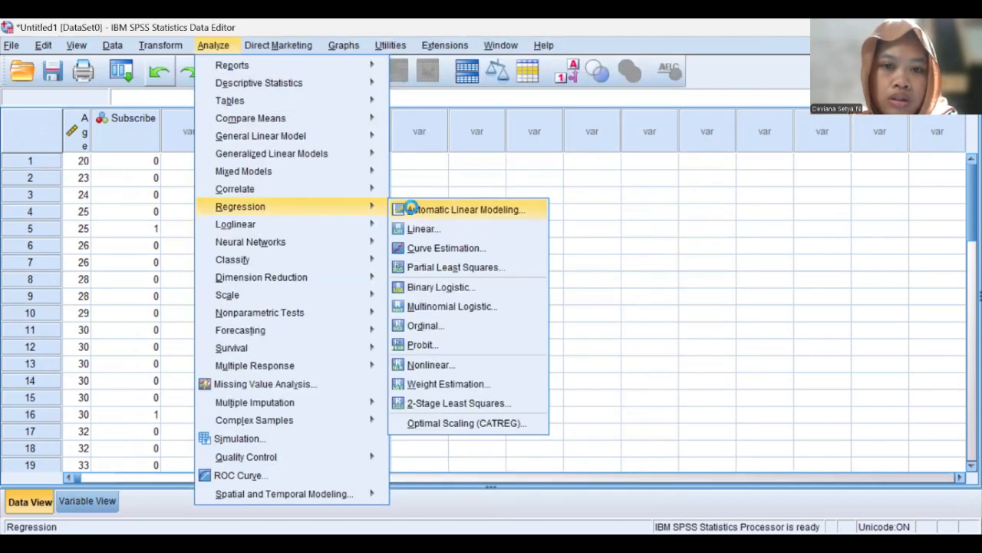
pyautogui.click(412, 209)
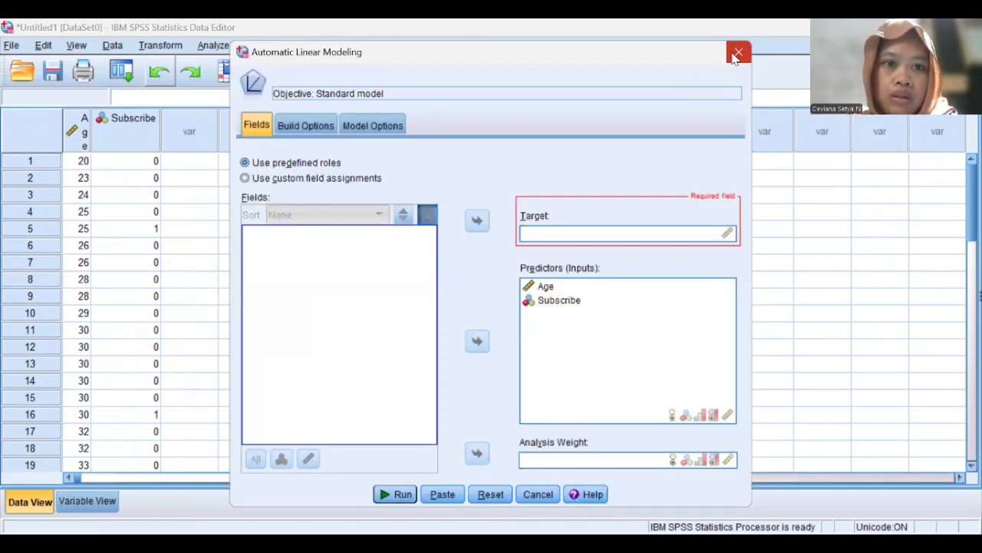
pyautogui.click(737, 53)
# Step: Set up a binary logistic regression with Subscribe as the dependent variable and Age as the covariate
pyautogui.click(213, 45)
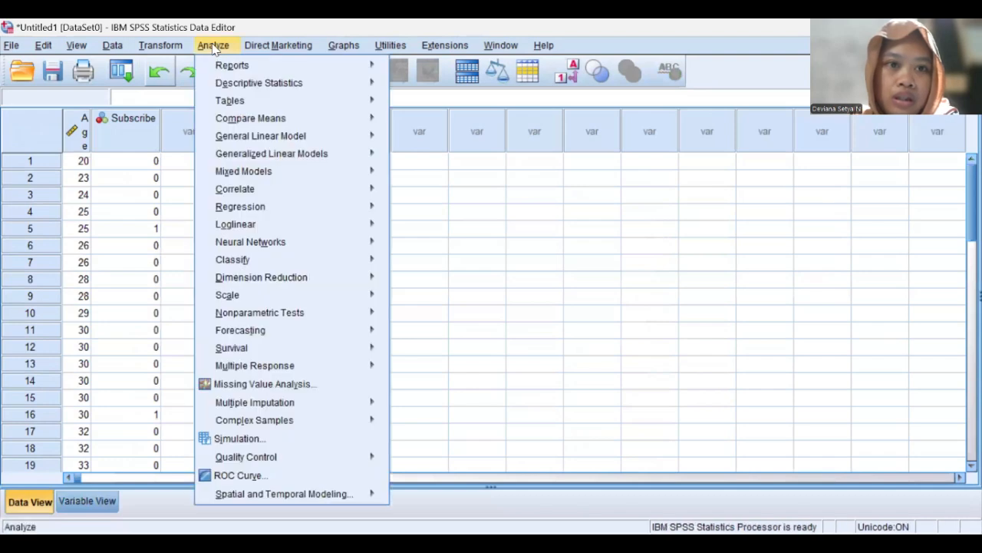
pyautogui.moveTo(270, 205)
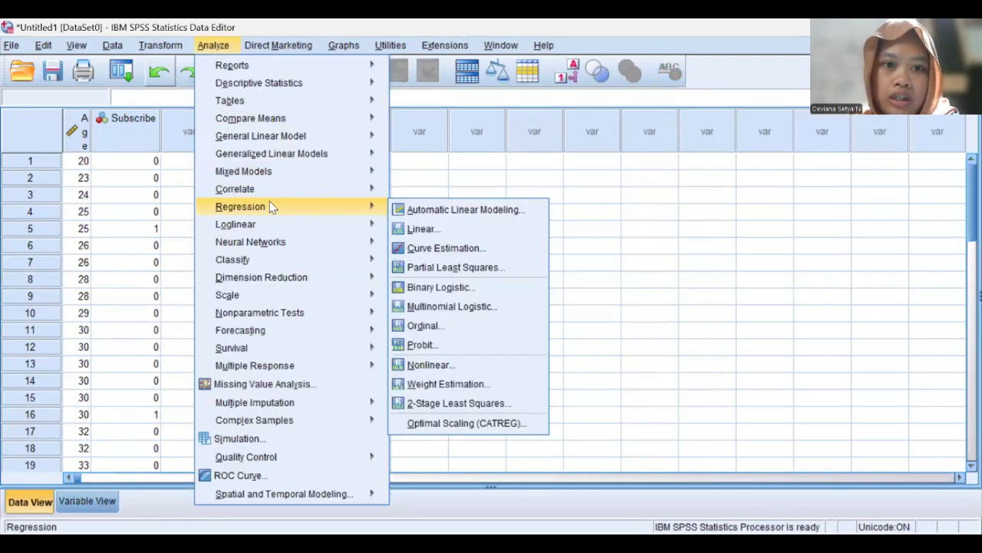
pyautogui.click(431, 289)
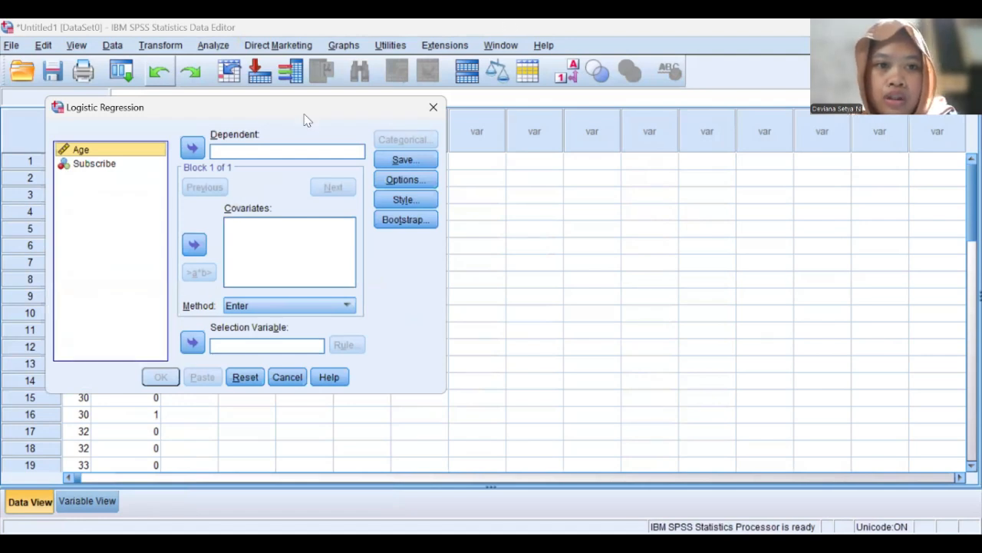
pyautogui.moveTo(305, 119); pyautogui.dragTo(542, 155)
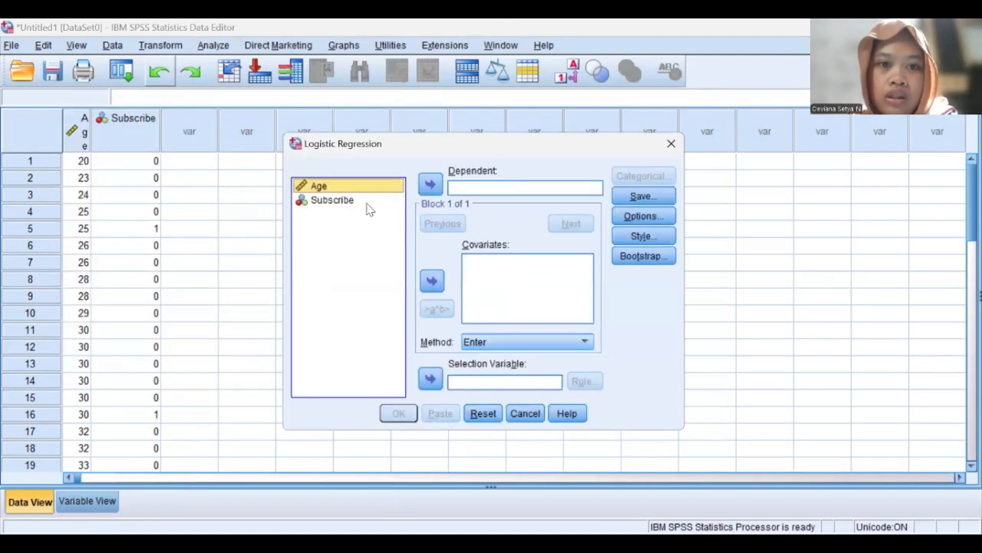
pyautogui.click(366, 204)
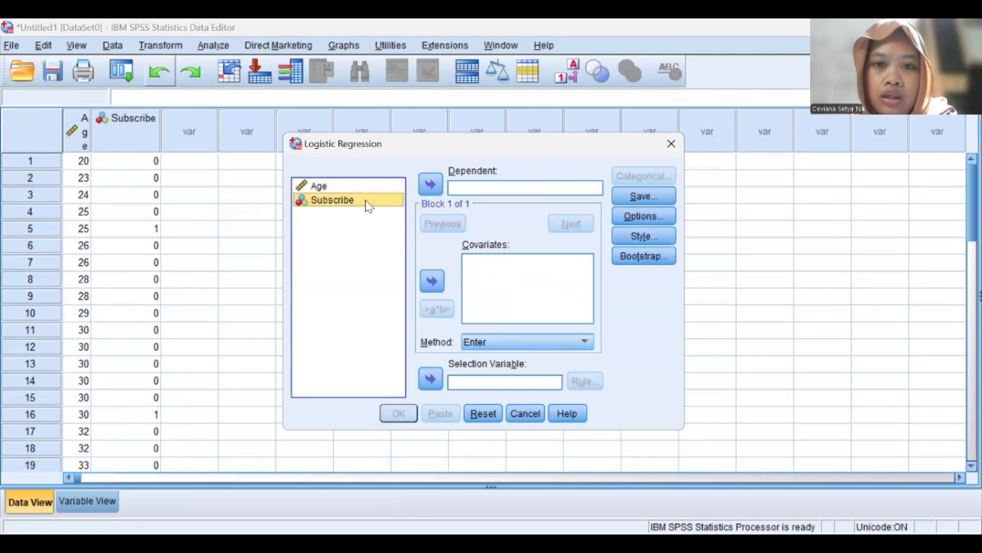
pyautogui.click(430, 185)
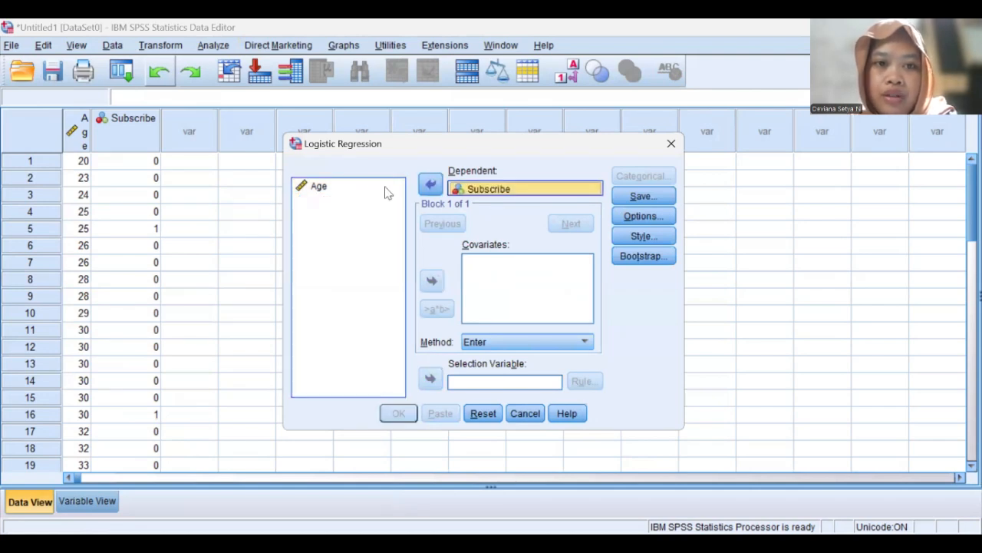
pyautogui.click(364, 189)
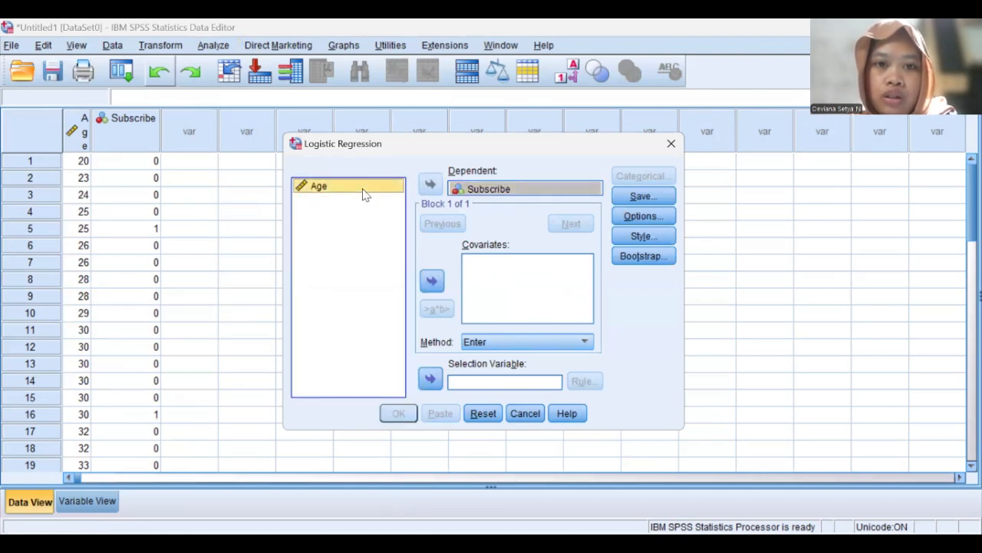
pyautogui.click(433, 282)
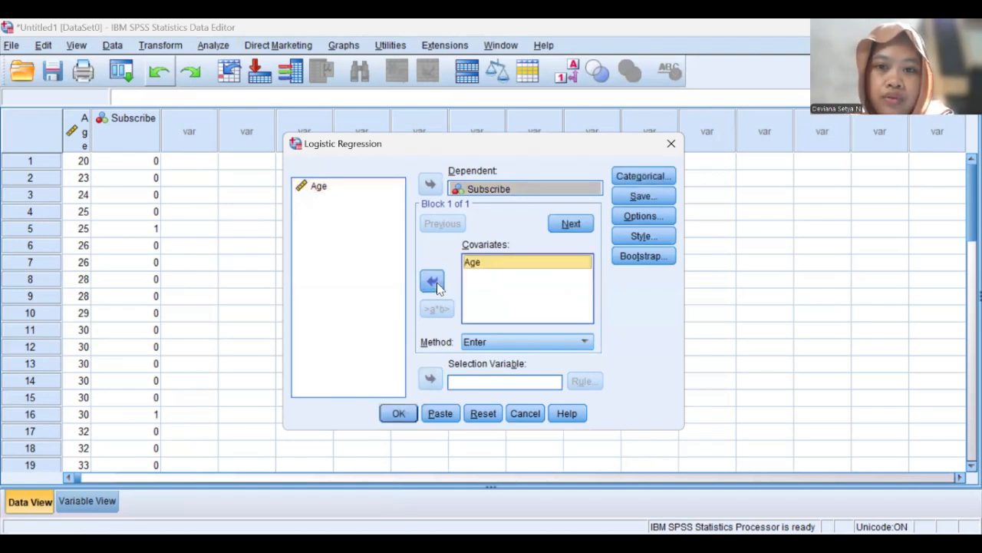
# Step: Set the logistic regression to save the predicted probabilities and group membership
pyautogui.click(636, 197)
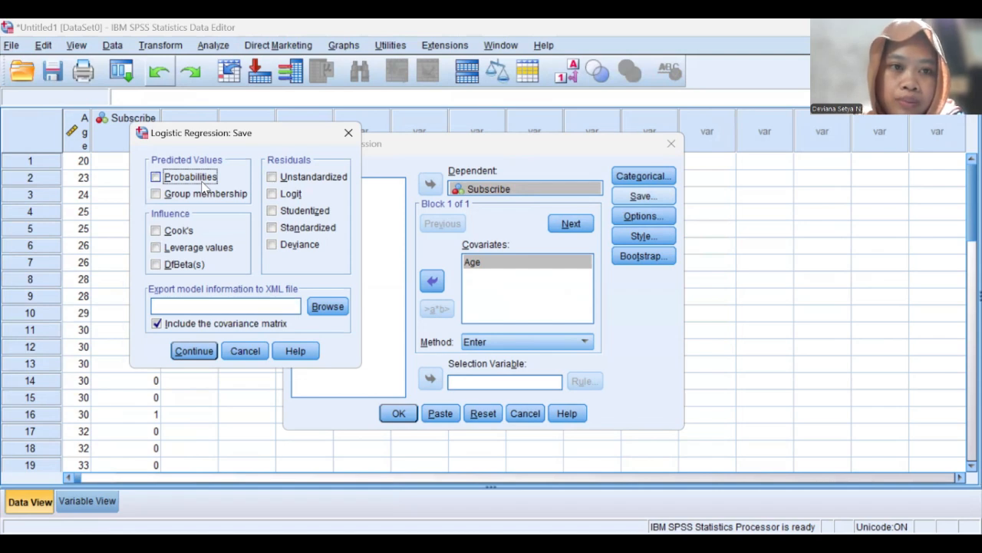
pyautogui.click(156, 178)
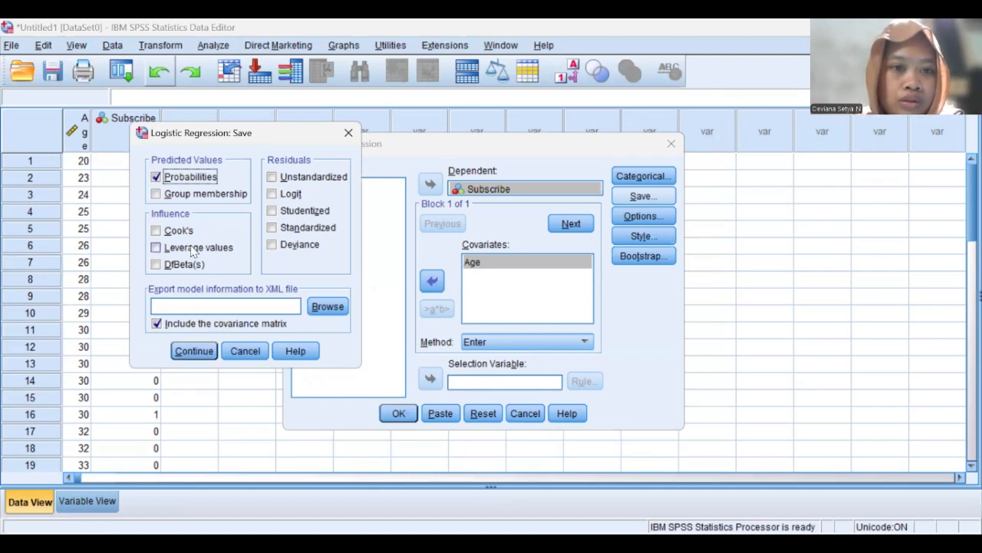
pyautogui.click(158, 195)
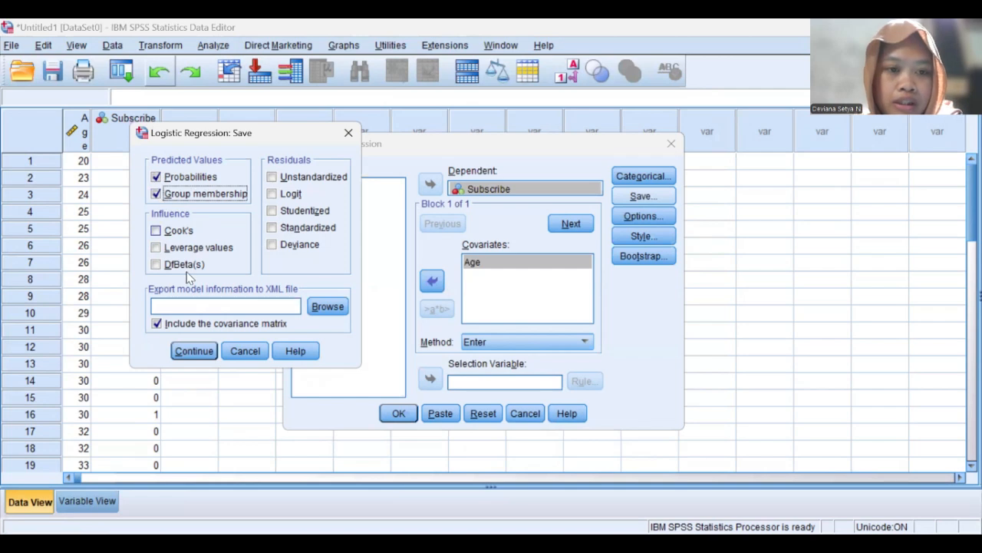
pyautogui.click(196, 352)
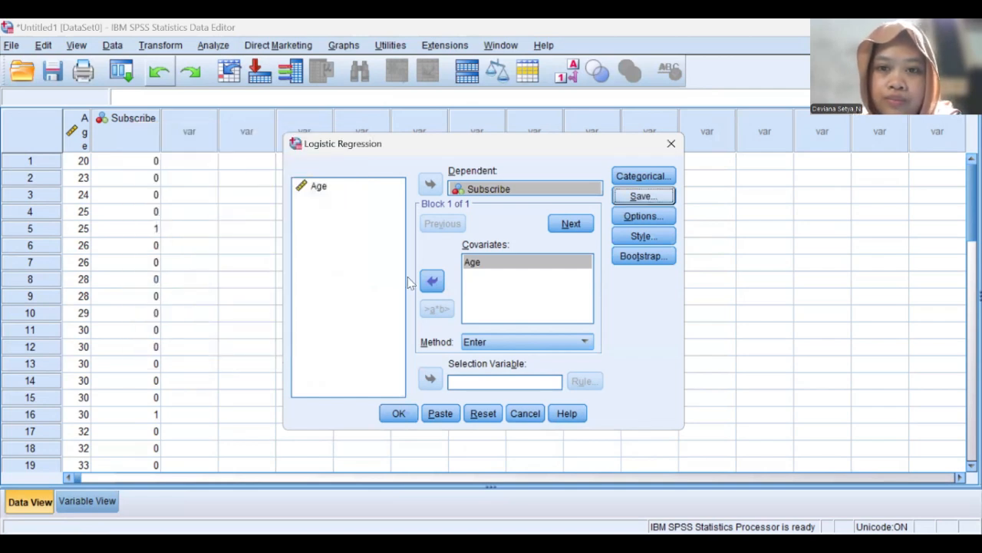
# Step: Enable classification plots, Hosmer-Lemeshow goodness-of-fit, casewise listing of residuals, correlations of estimates and iteration history, and run the logistic regression
pyautogui.click(630, 216)
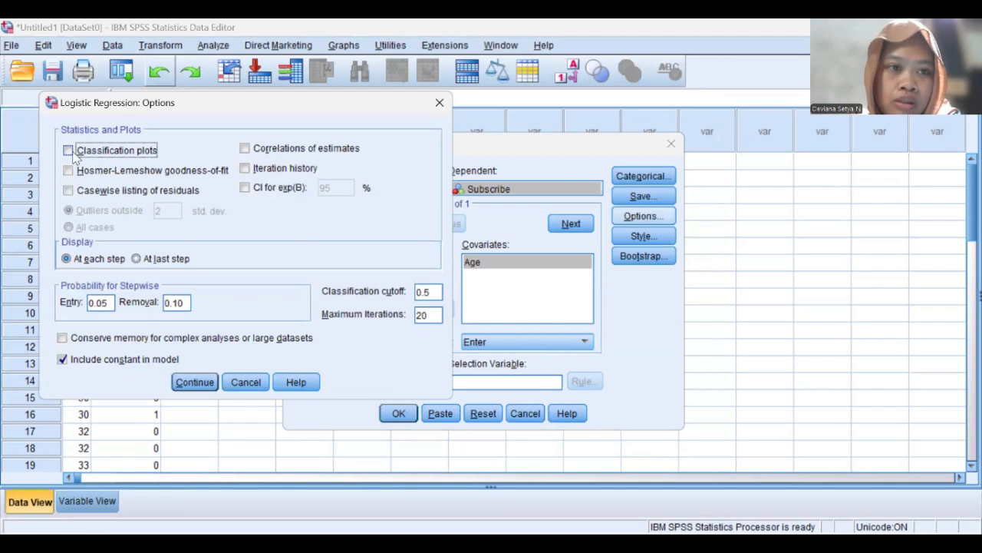
pyautogui.click(69, 151)
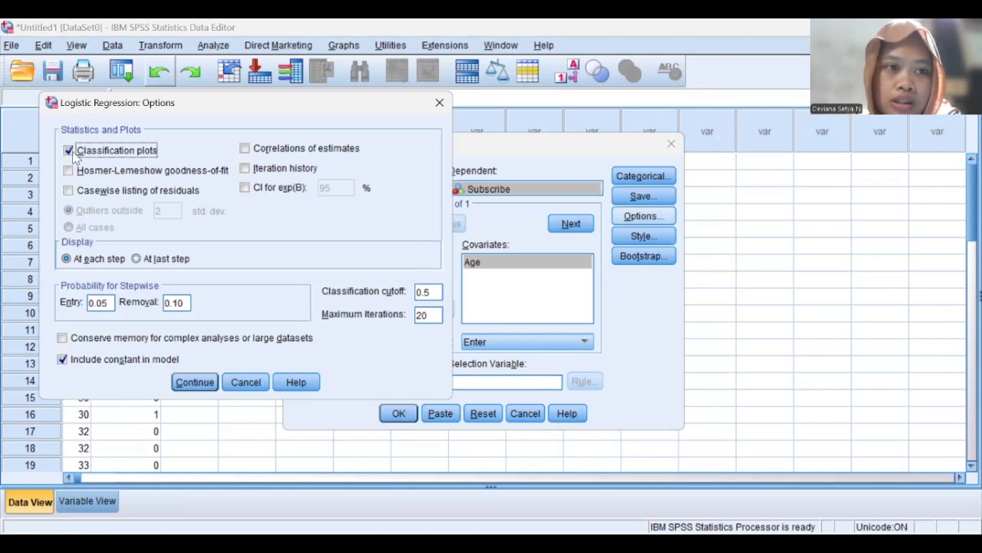
pyautogui.click(69, 170)
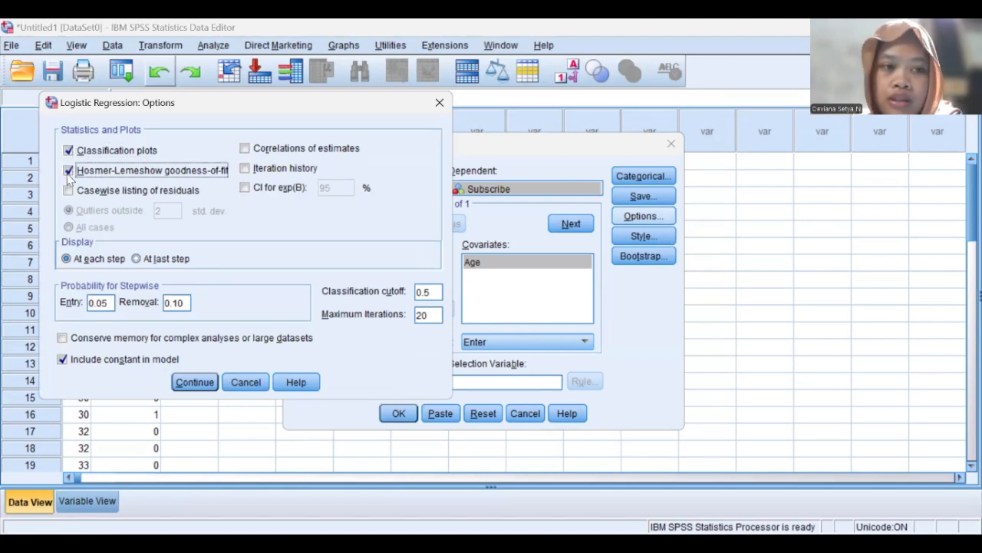
pyautogui.click(69, 191)
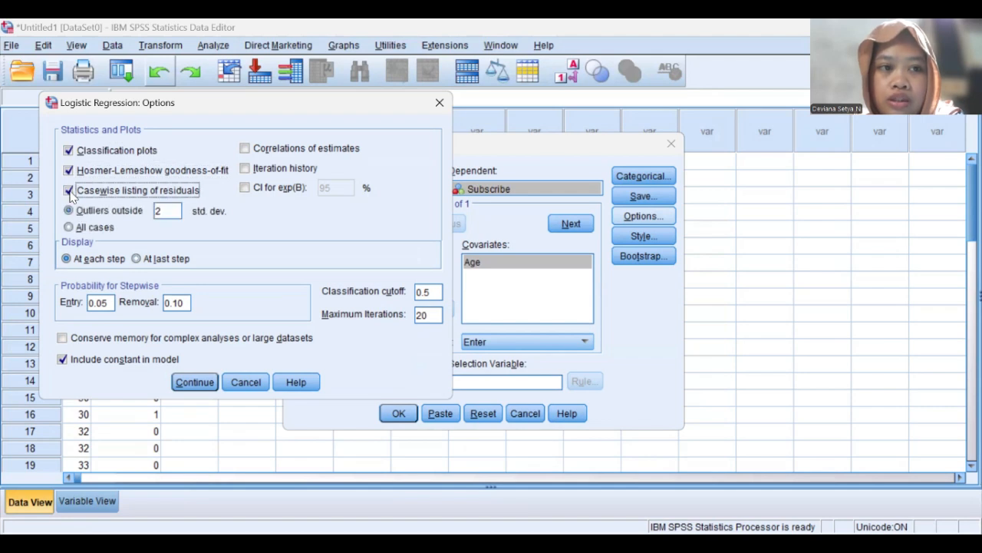
pyautogui.click(251, 149)
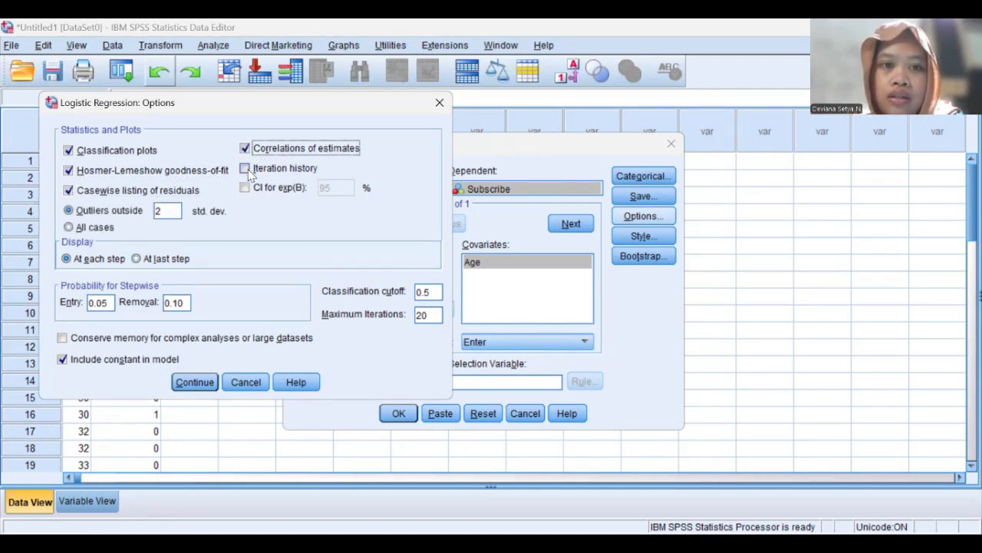
pyautogui.click(245, 169)
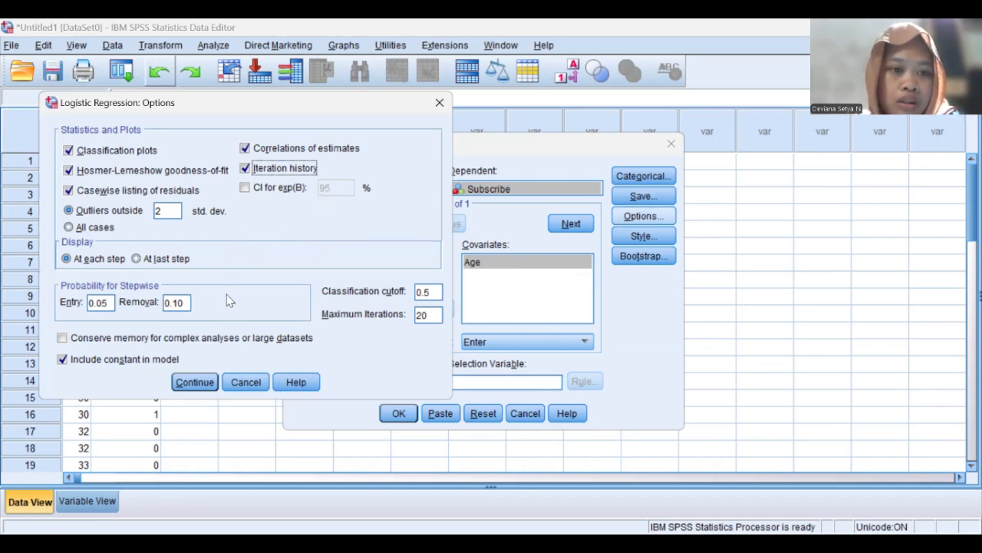
pyautogui.click(192, 382)
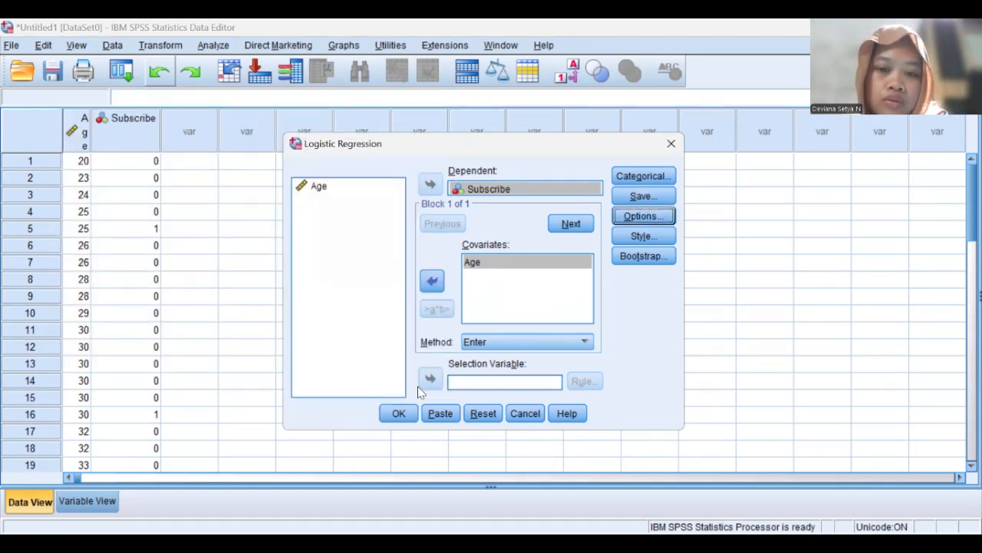
pyautogui.click(399, 414)
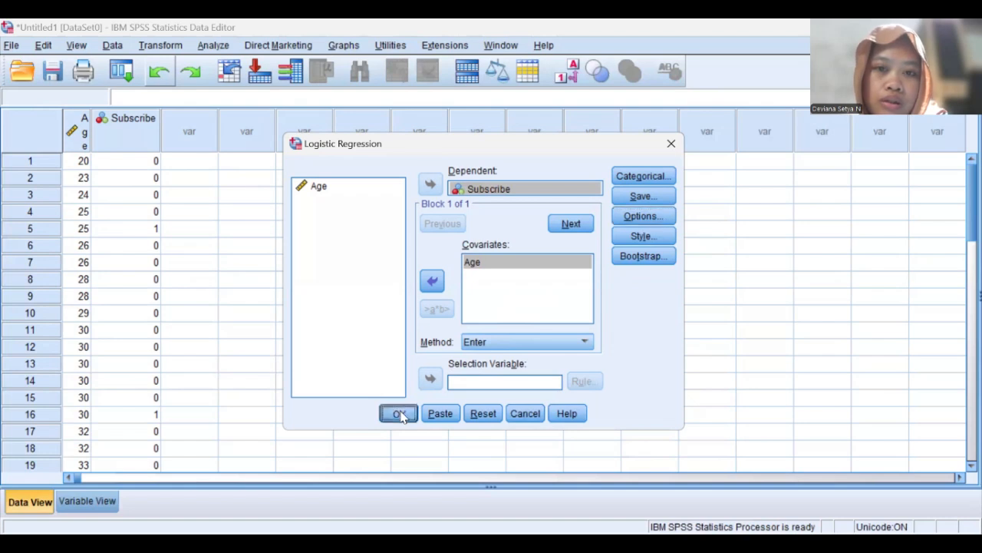
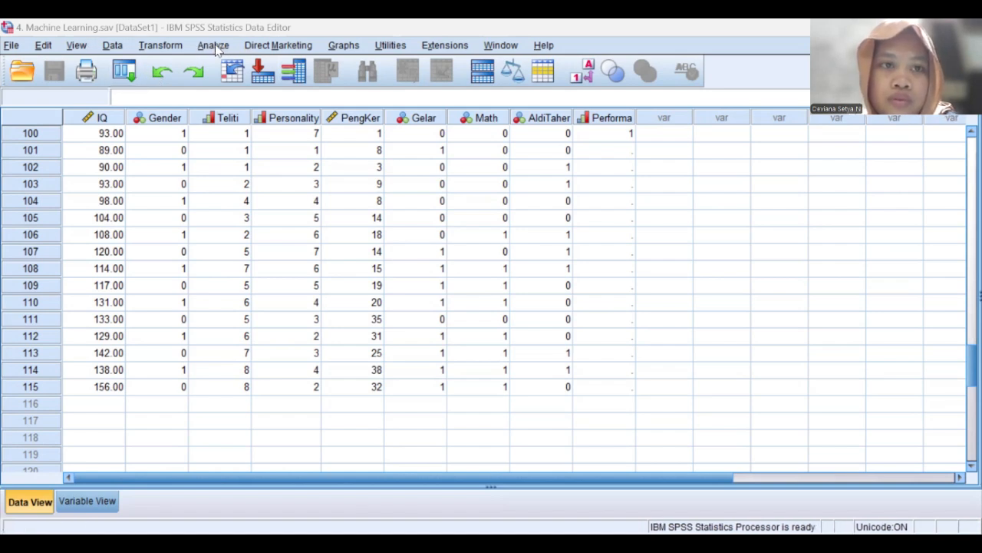
# Step: Start a Multilayer Perceptron neural network analysis with Skor Kinerja Keryawan (Performa) as the dependent variable
pyautogui.click(240, 49)
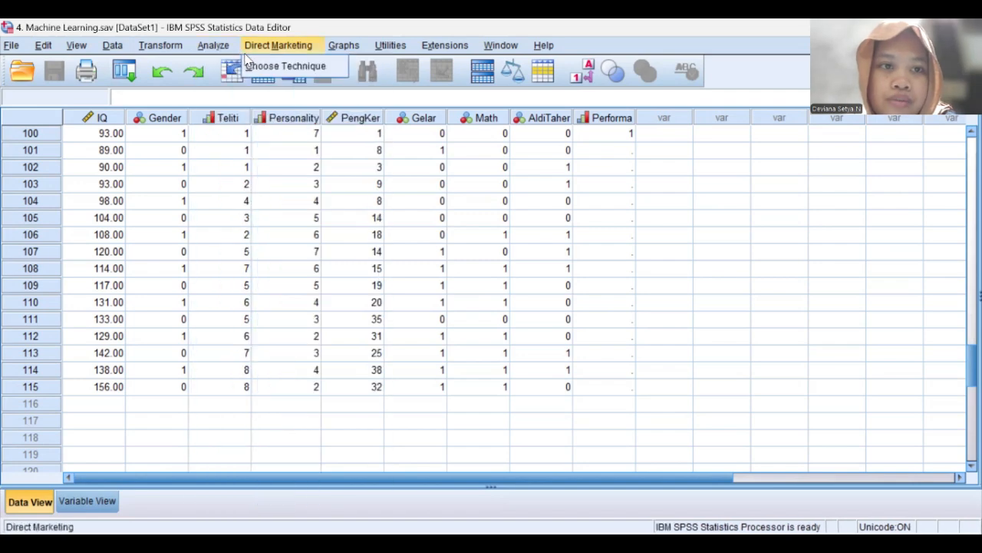
pyautogui.click(212, 49)
pyautogui.click(212, 48)
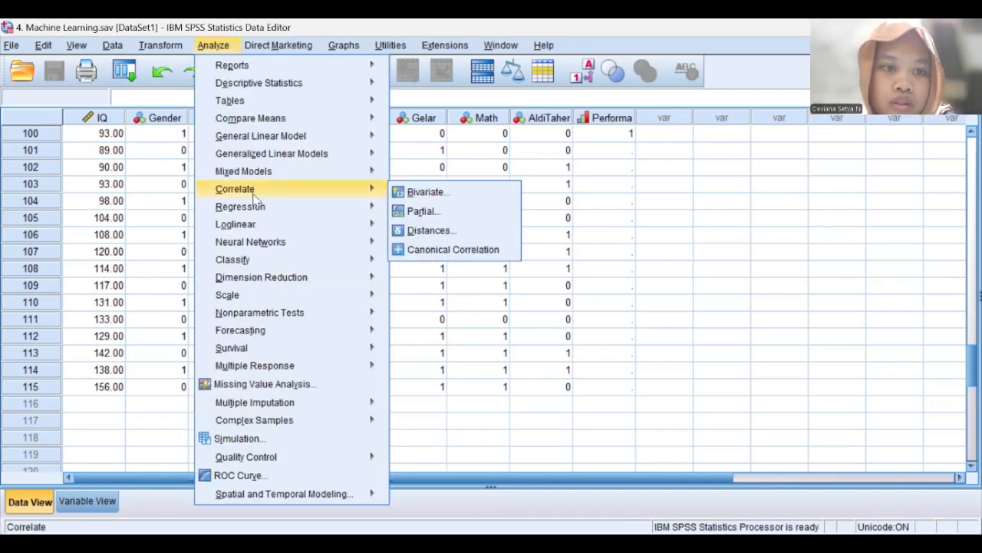
pyautogui.moveTo(268, 320)
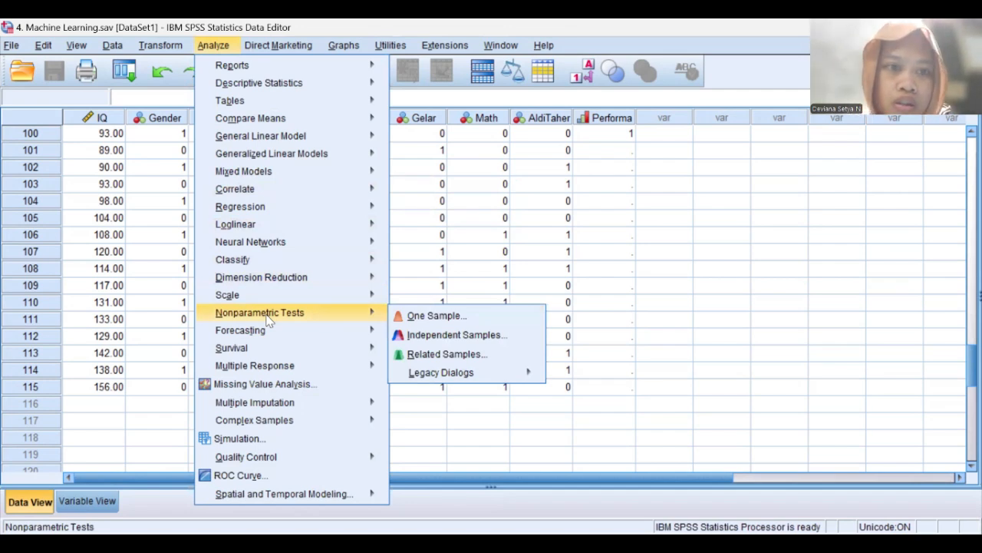
pyautogui.moveTo(273, 253)
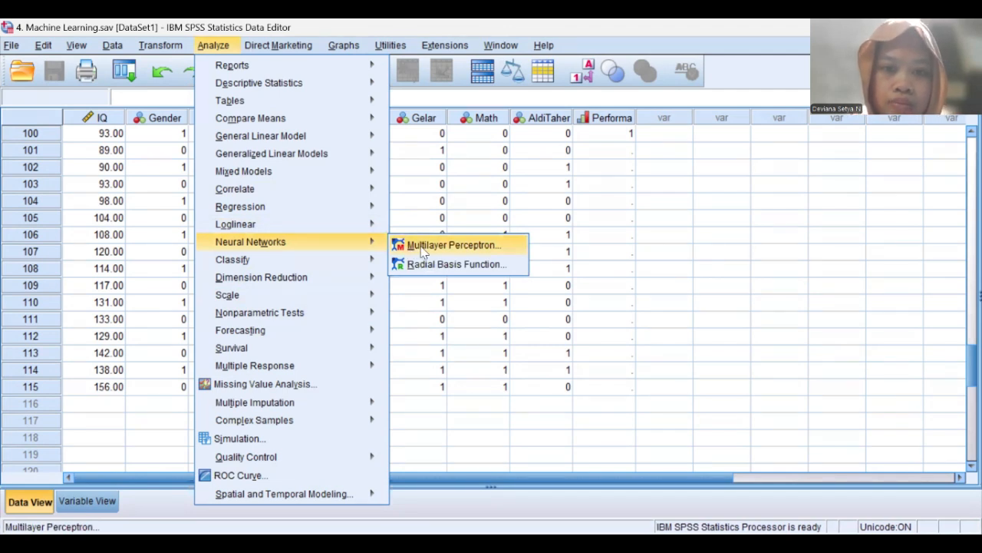
pyautogui.click(423, 252)
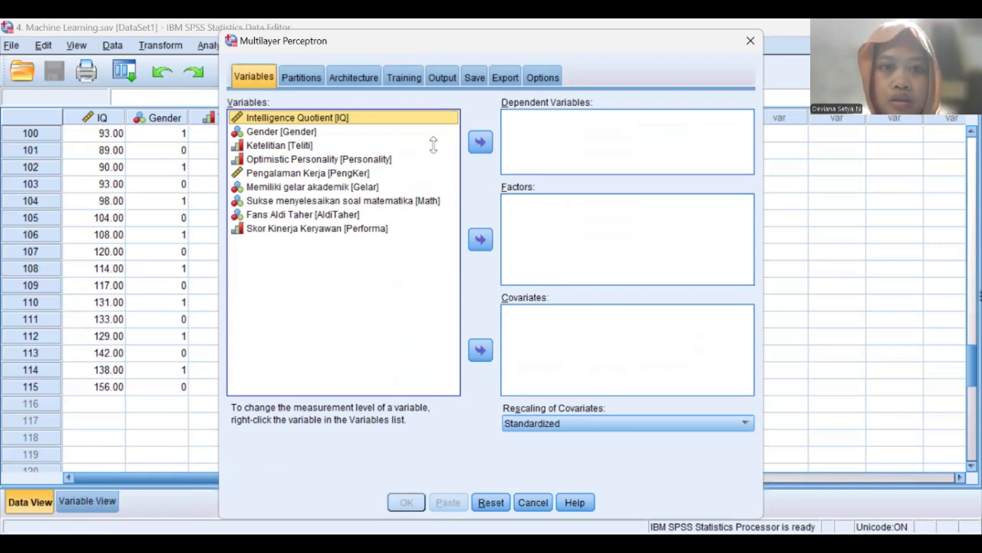
pyautogui.moveTo(414, 41); pyautogui.dragTo(395, 99)
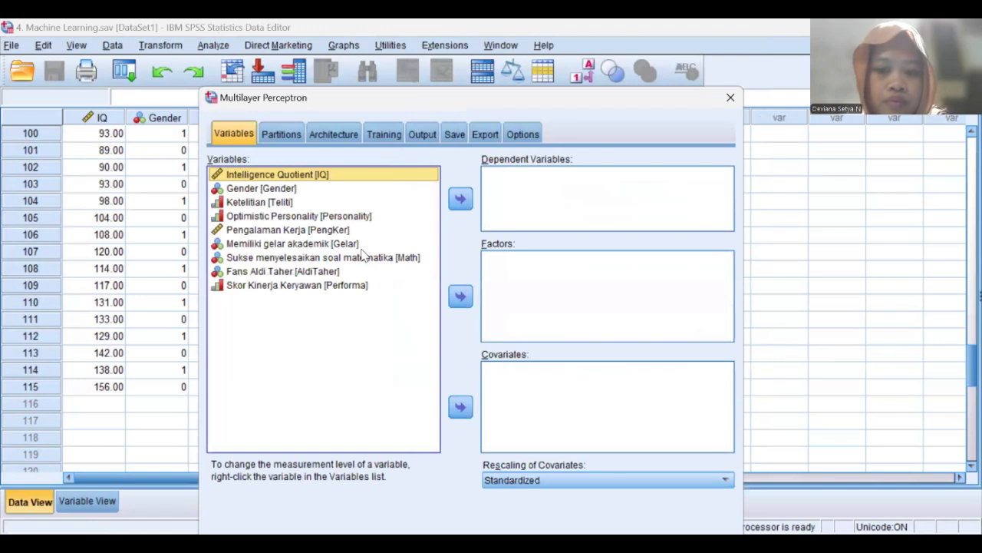
pyautogui.click(330, 286)
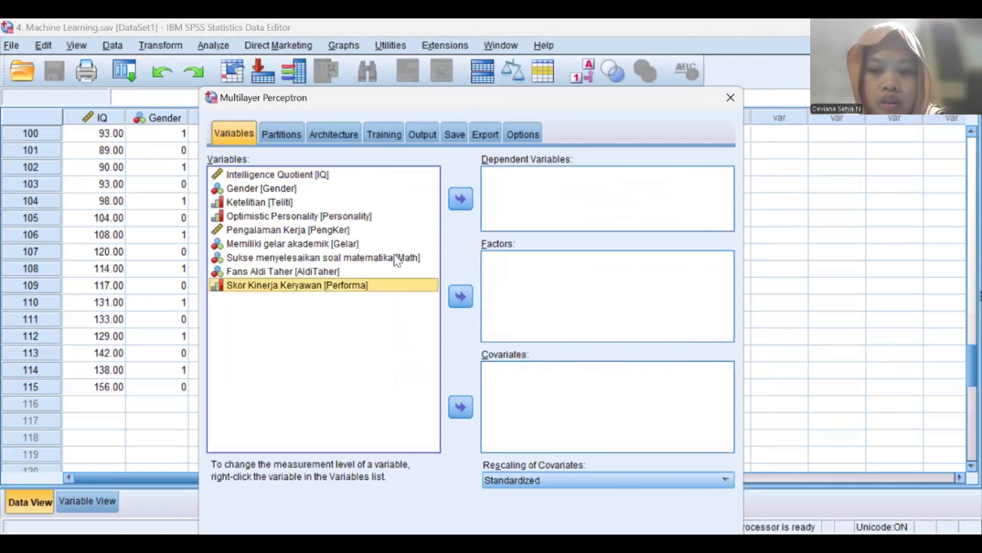
pyautogui.click(462, 199)
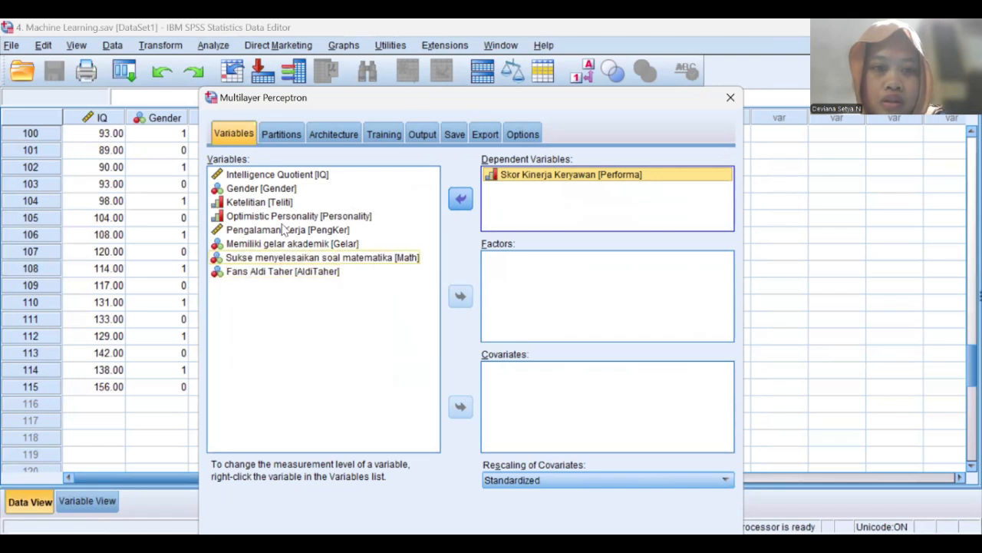
# Step: Add Intelligence Quotient (IQ) and Pengalaman Kerja (PengKer) as covariates of the neural network
pyautogui.click(280, 175)
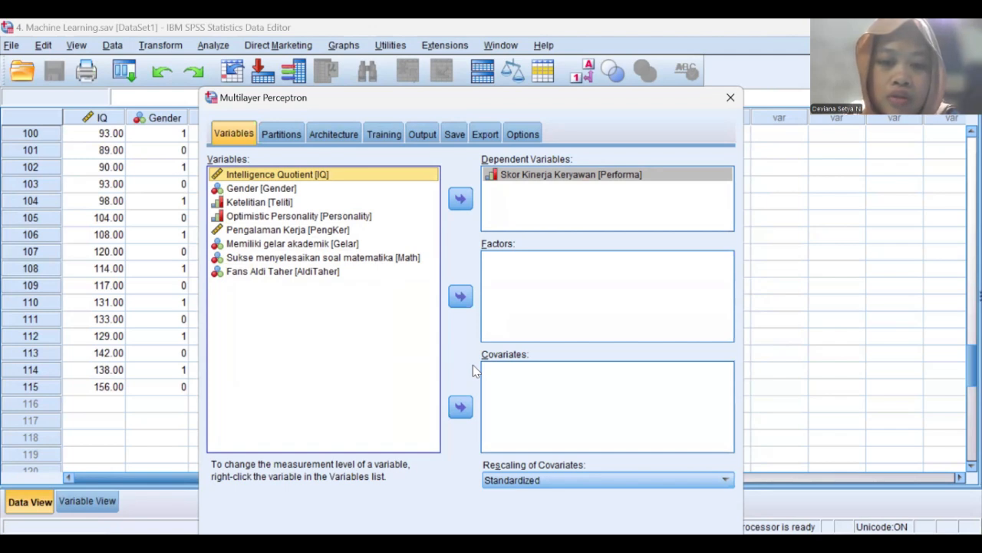
pyautogui.click(460, 408)
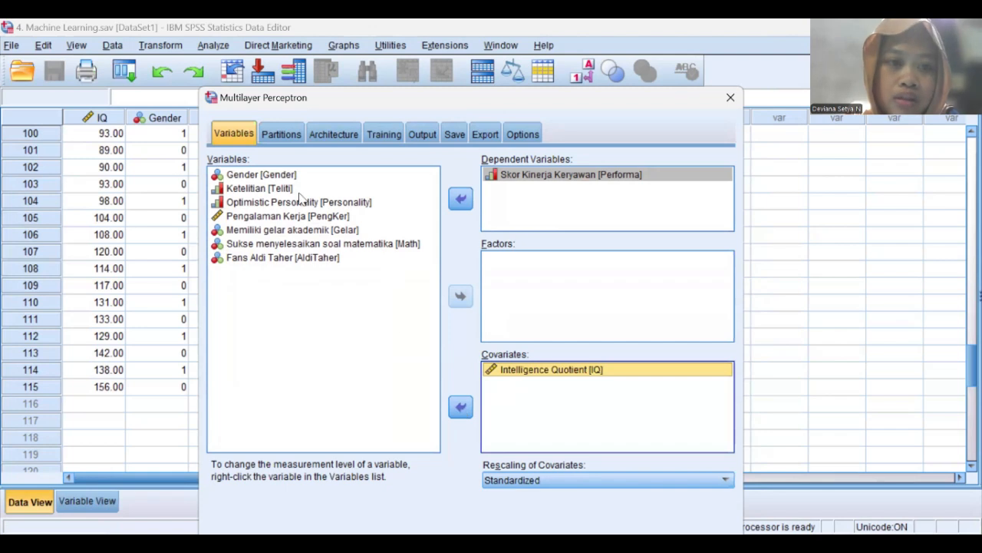
pyautogui.click(306, 218)
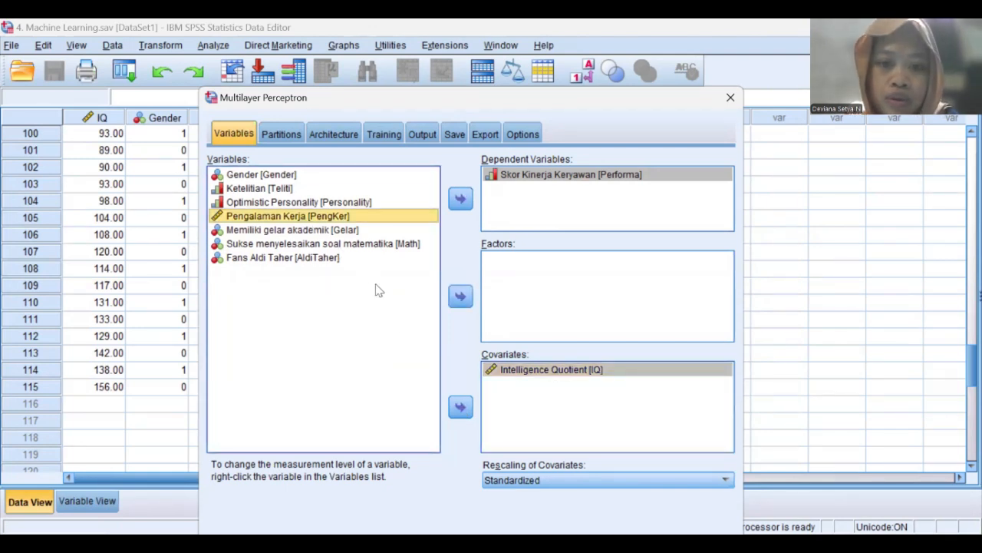
pyautogui.click(460, 407)
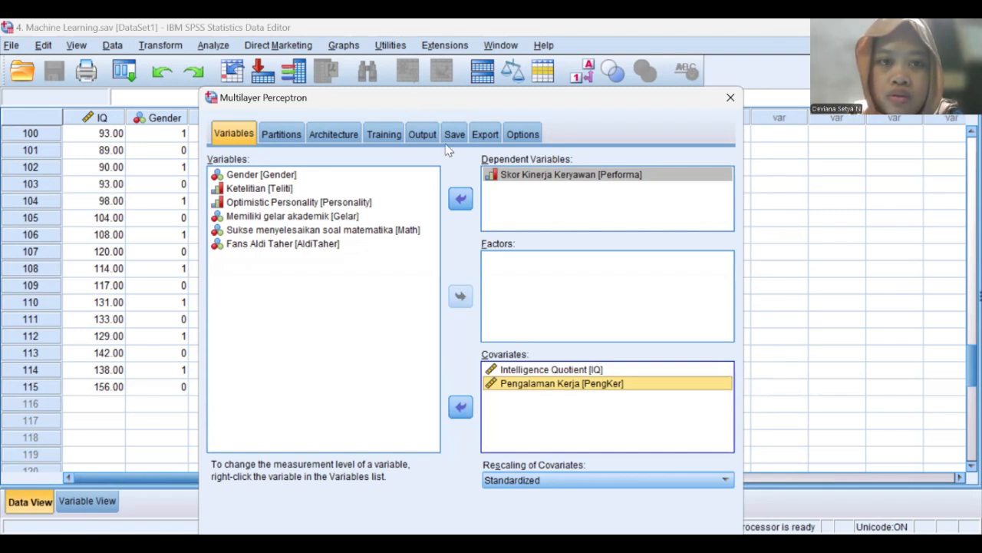
pyautogui.moveTo(414, 100); pyautogui.dragTo(409, 48)
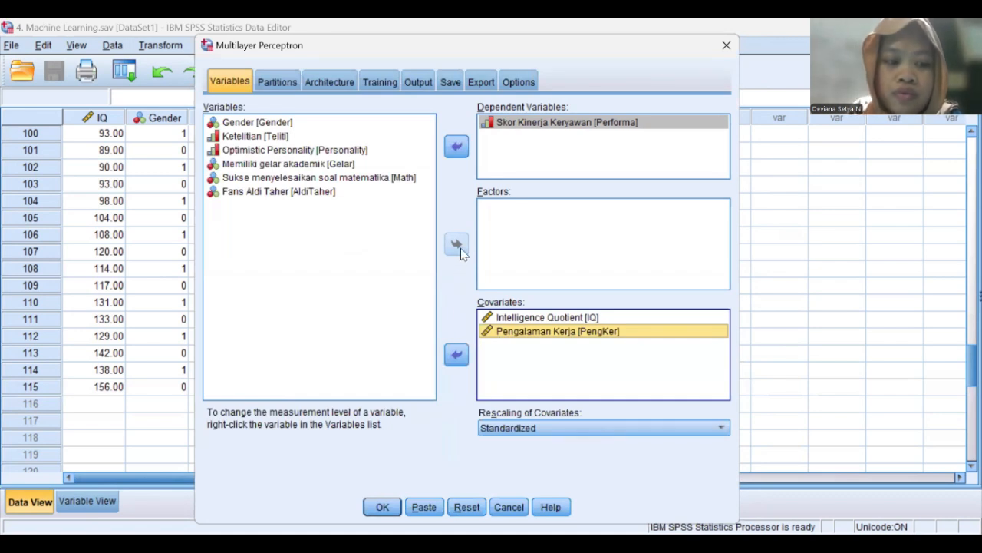
pyautogui.moveTo(420, 137); pyautogui.dragTo(436, 164)
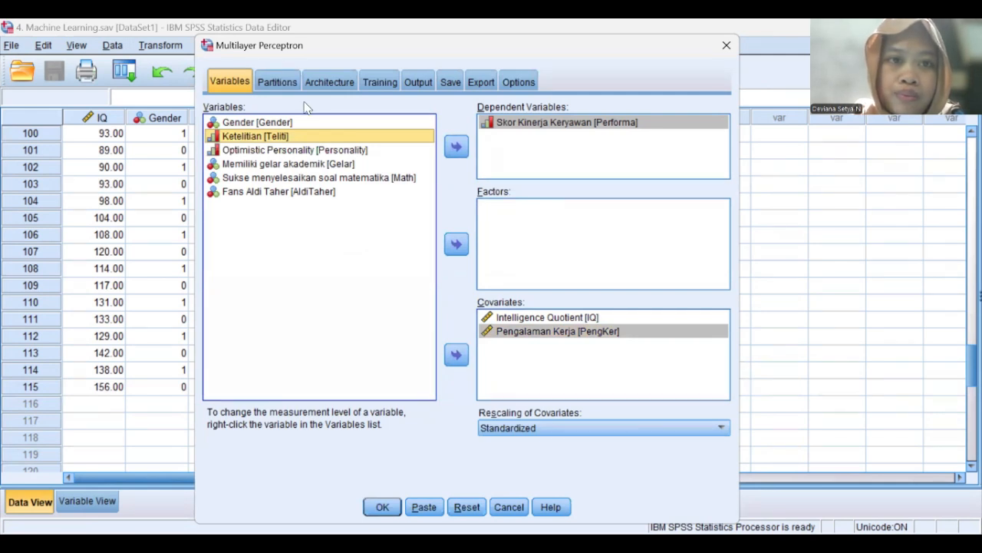
# Step: Review the partition, architecture and training settings, and enable independent variable importance analysis in the network output
pyautogui.click(278, 82)
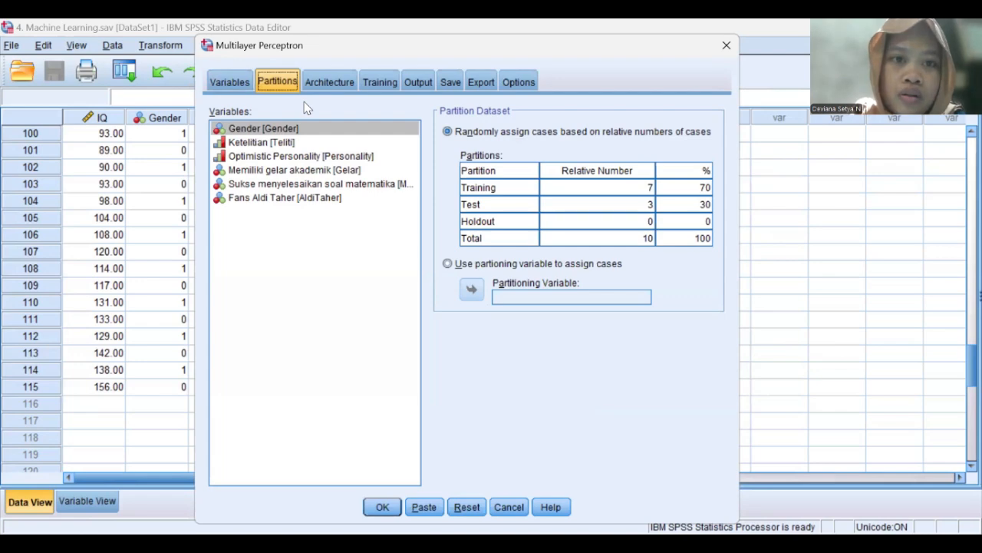
pyautogui.click(310, 86)
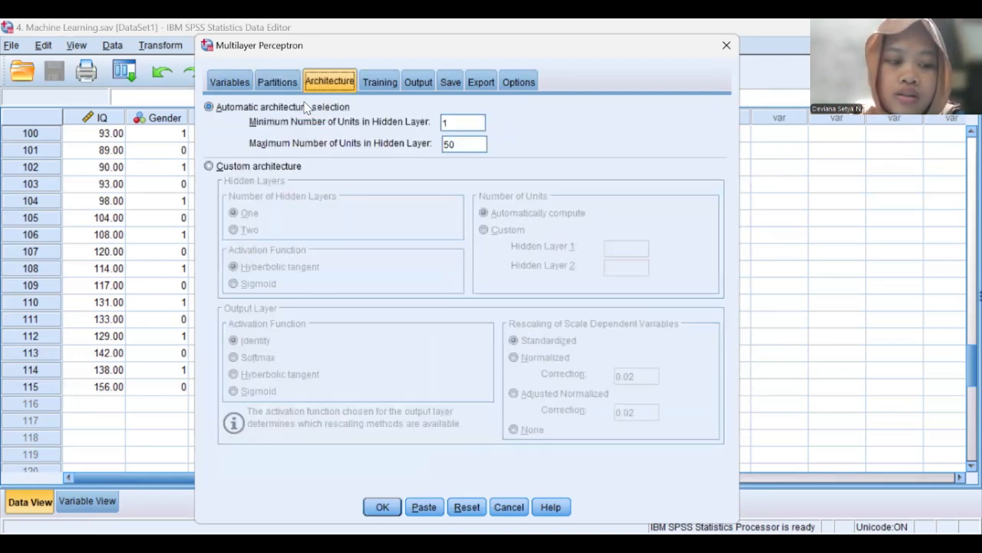
pyautogui.click(371, 89)
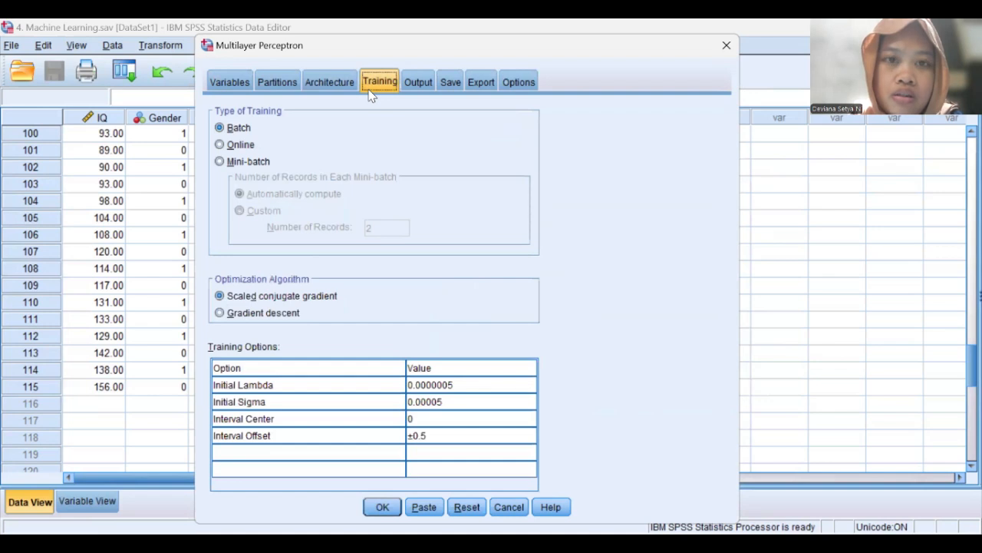
pyautogui.click(422, 92)
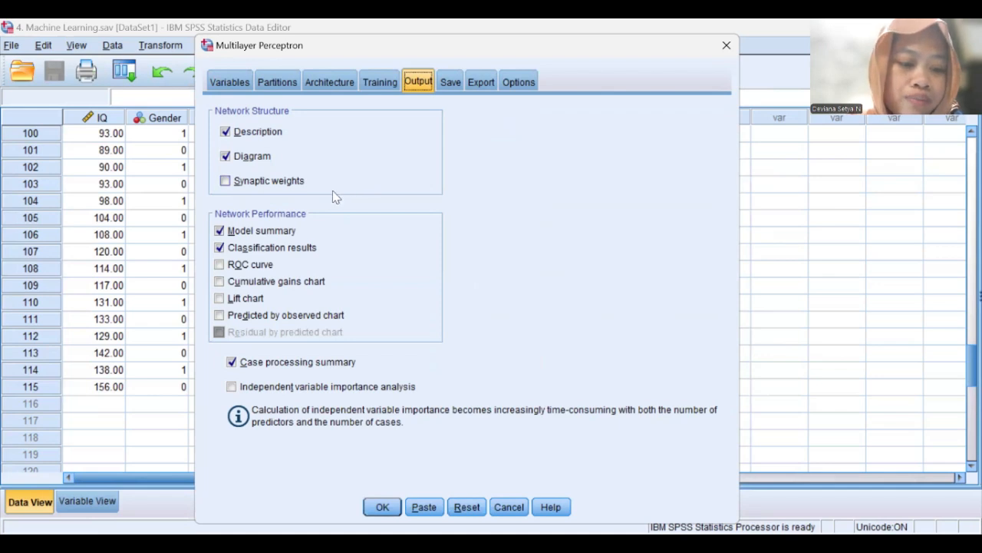
pyautogui.click(231, 388)
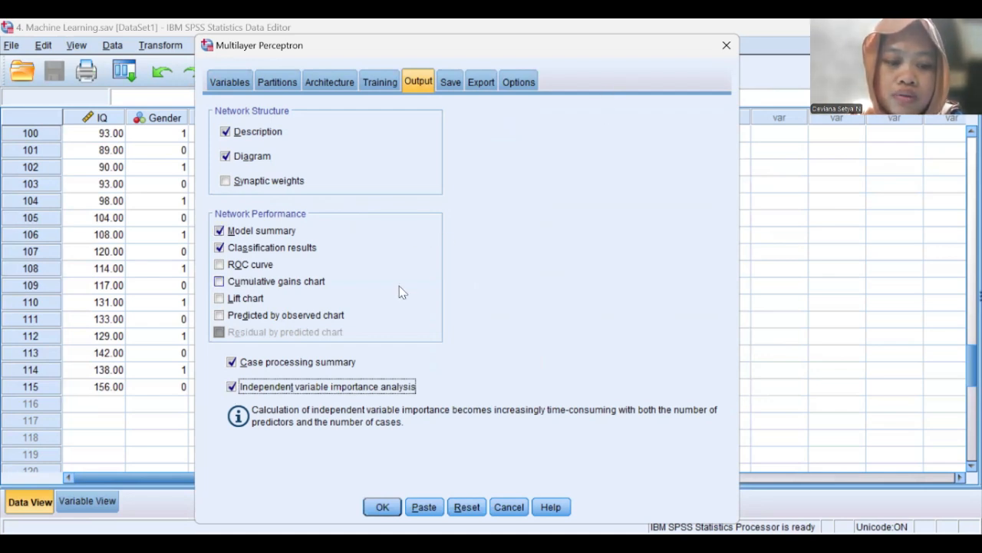
# Step: Save the predicted value or category for each dependent variable and run the Multilayer Perceptron analysis
pyautogui.click(453, 90)
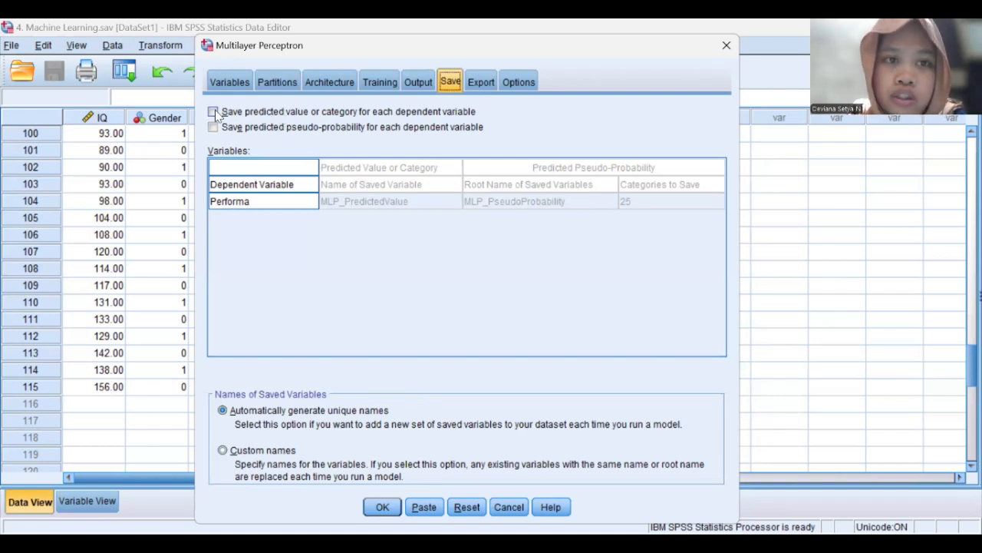
pyautogui.click(213, 113)
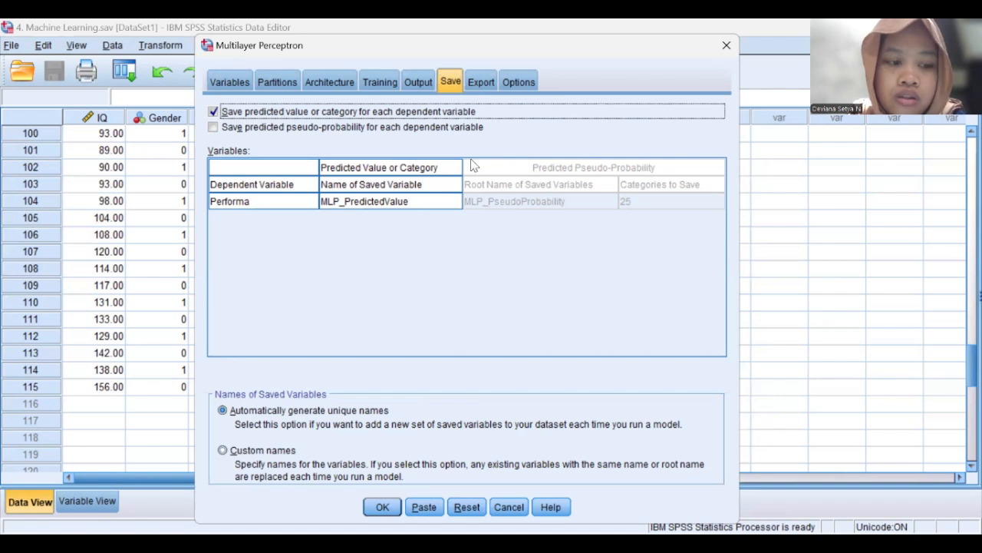
pyautogui.click(230, 82)
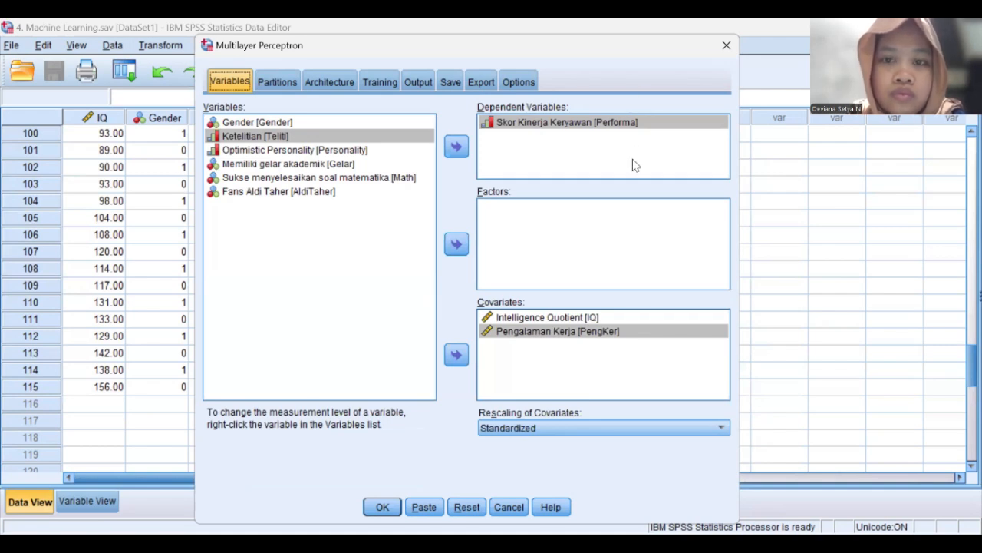
pyautogui.click(386, 508)
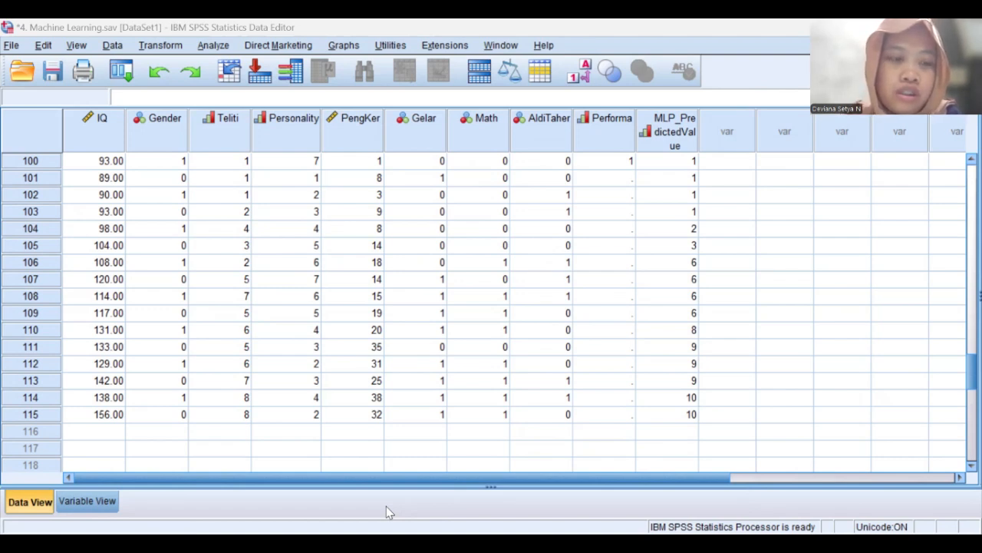
# Step: Compare the predicted values with the Performa scores across the data rows, including the cases without a score
pyautogui.click(16, 316)
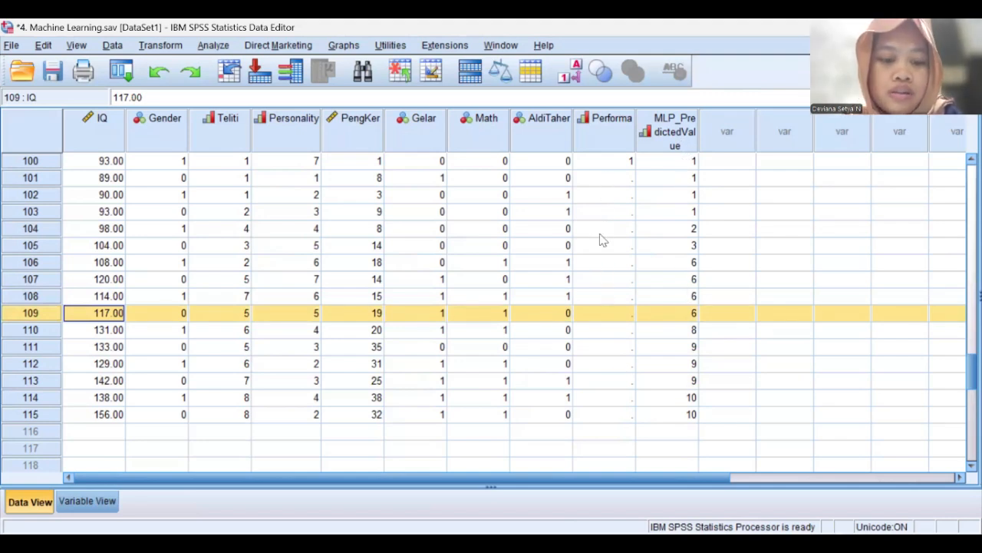
pyautogui.scroll(2, 600, 239)
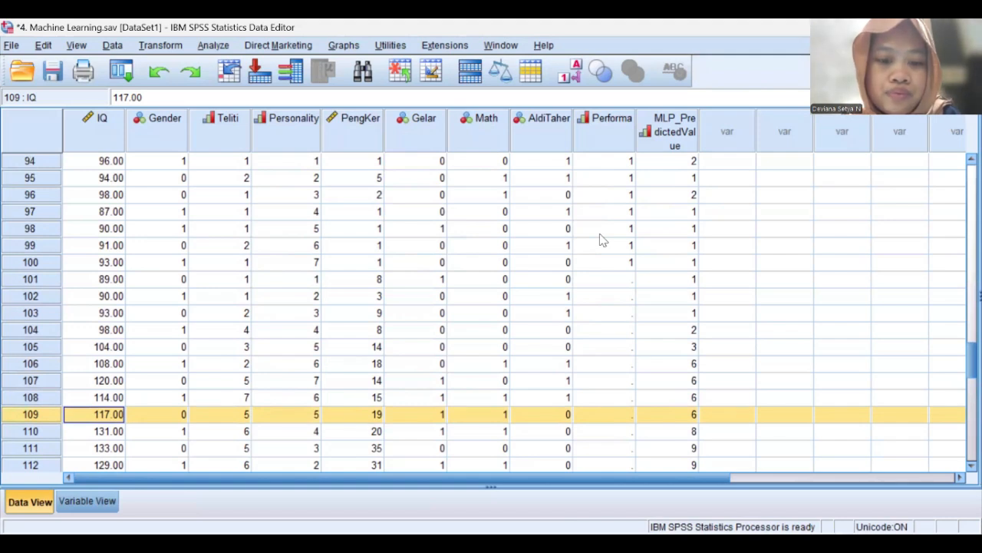
pyautogui.scroll(-2, 600, 238)
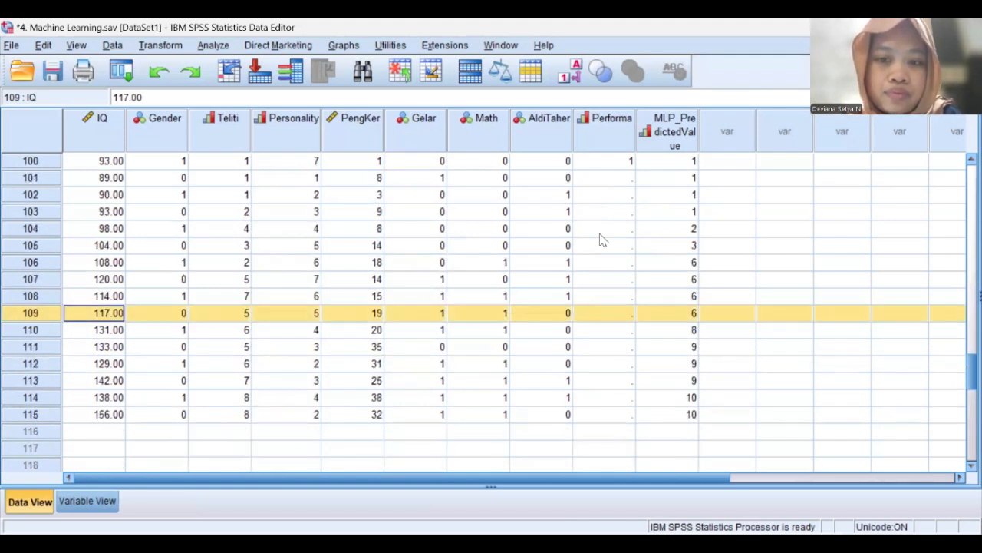
pyautogui.scroll(-2, 603, 240)
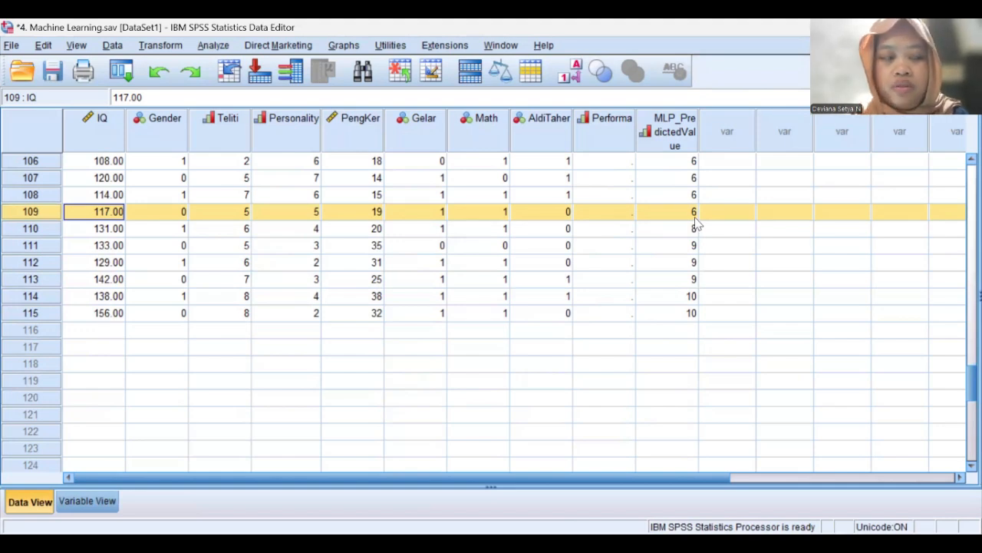
pyautogui.scroll(1, 697, 223)
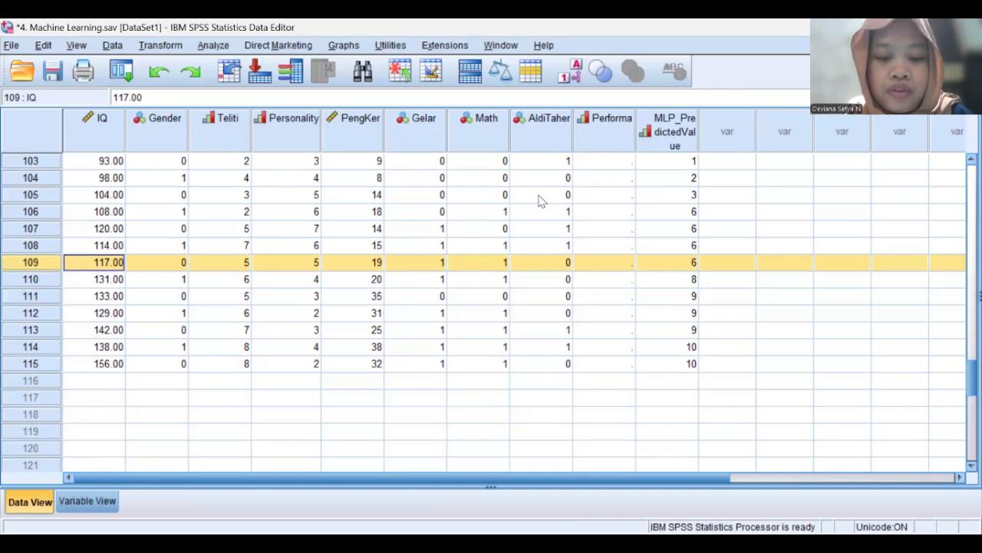
pyautogui.scroll(2, 464, 228)
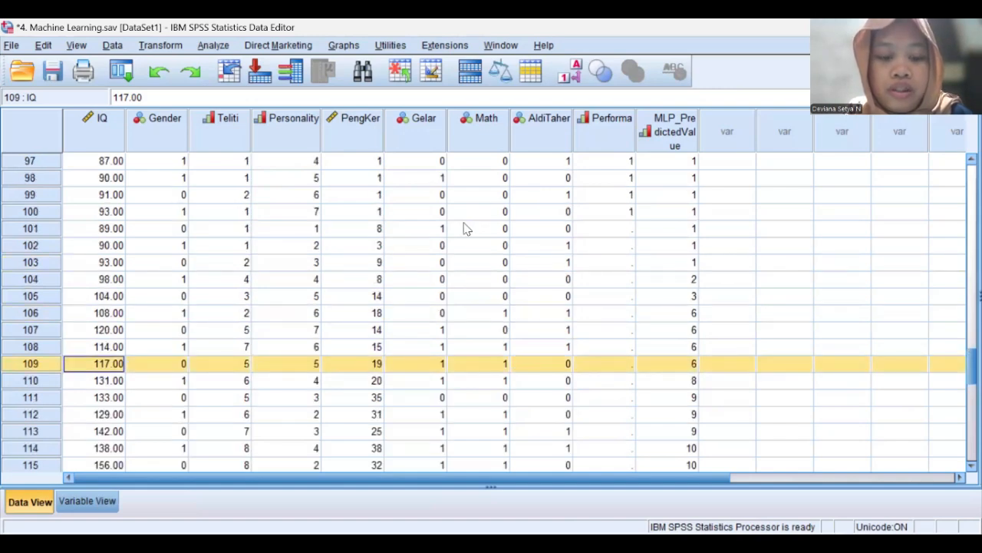
pyautogui.scroll(13, 465, 227)
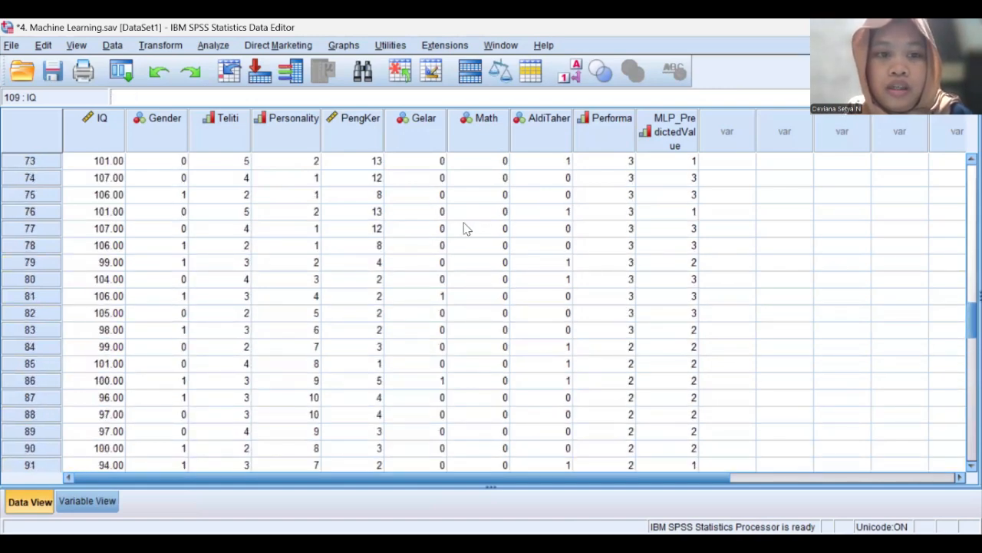